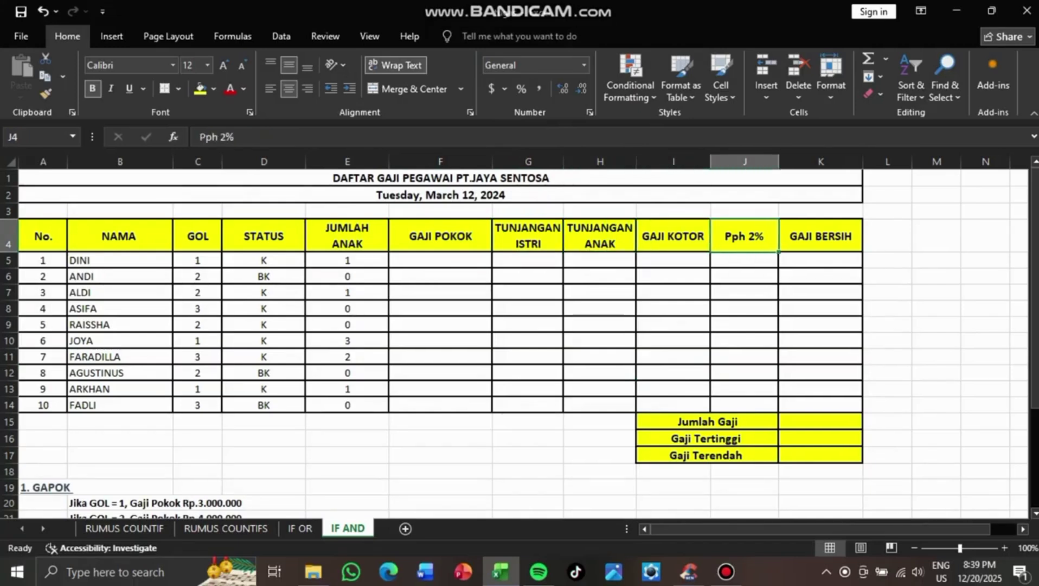
Examine the salary table's summary rows and the GAPOK, TUNJANGAN ANAK and TUNJANGAN ISTRI rules written below the table
{"action": "key", "text": "Right"}
{"action": "key", "text": "Left"}
{"action": "key", "text": "Left"}
{"action": "key", "text": "Down"}
{"action": "key", "text": "Down"}
{"action": "key", "text": "Down"}
{"action": "key", "text": "Down"}
{"action": "key", "text": "Down"}
{"action": "key", "text": "Down"}
{"action": "key", "text": "Down"}
{"action": "key", "text": "Down"}
{"action": "key", "text": "Down"}
{"action": "key", "text": "Down"}
{"action": "key", "text": "Down"}
{"action": "key", "text": "Down"}
{"action": "key", "text": "Down"}
{"action": "scroll", "coordinate": [504, 12], "scroll_direction": "down", "scroll_amount": 4}
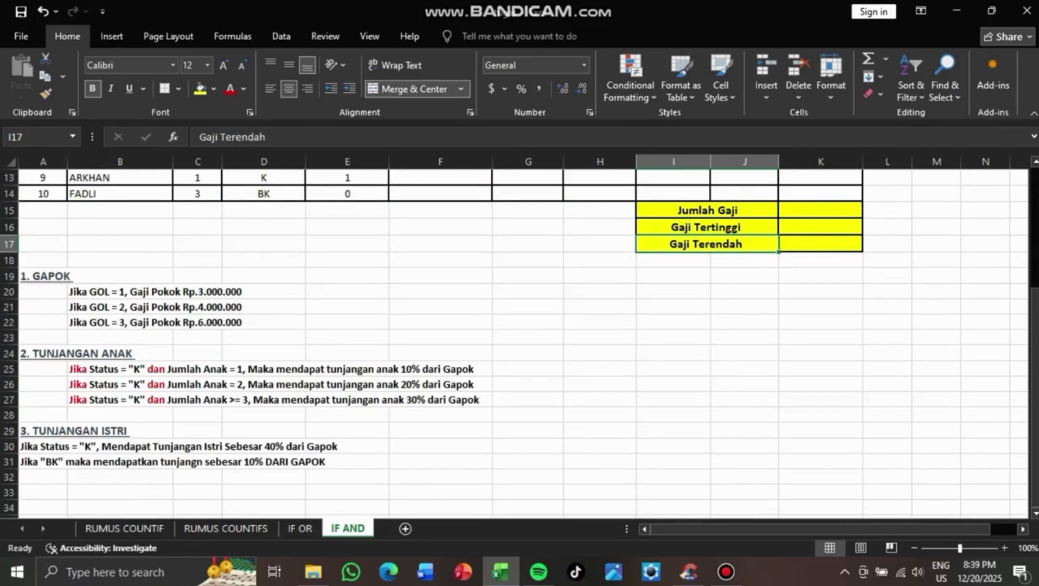
{"action": "scroll", "coordinate": [504, 12], "scroll_direction": "up", "scroll_amount": 4}
Start the GAJI POKOK formula in F5 with an IF that returns 3000000 when C5=1 and opens a nested IF otherwise
{"action": "key", "text": "Left"}
{"action": "key", "text": "Left"}
{"action": "key", "text": "Left"}
{"action": "key", "text": "Up"}
{"action": "key", "text": "Up"}
{"action": "key", "text": "Up"}
{"action": "key", "text": "Up"}
{"action": "key", "text": "Up"}
{"action": "key", "text": "Up"}
{"action": "key", "text": "Up"}
{"action": "key", "text": "Up"}
{"action": "key", "text": "Up"}
{"action": "key", "text": "Up"}
{"action": "key", "text": "Up"}
{"action": "key", "text": "Up"}
{"action": "key", "text": "Up"}
{"action": "key", "text": "Down"}
{"action": "key", "text": "Down"}
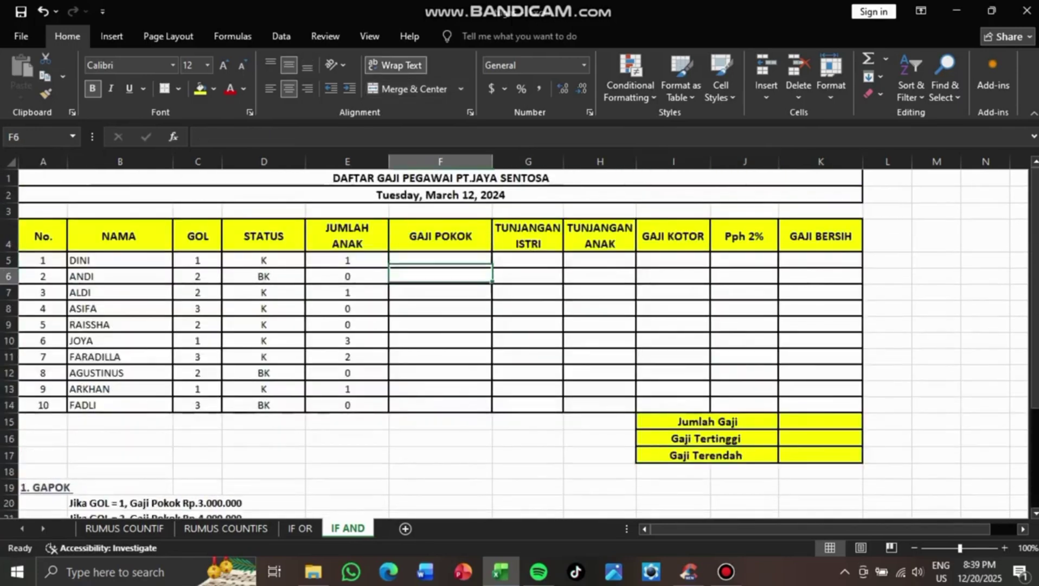
{"action": "key", "text": "Up"}
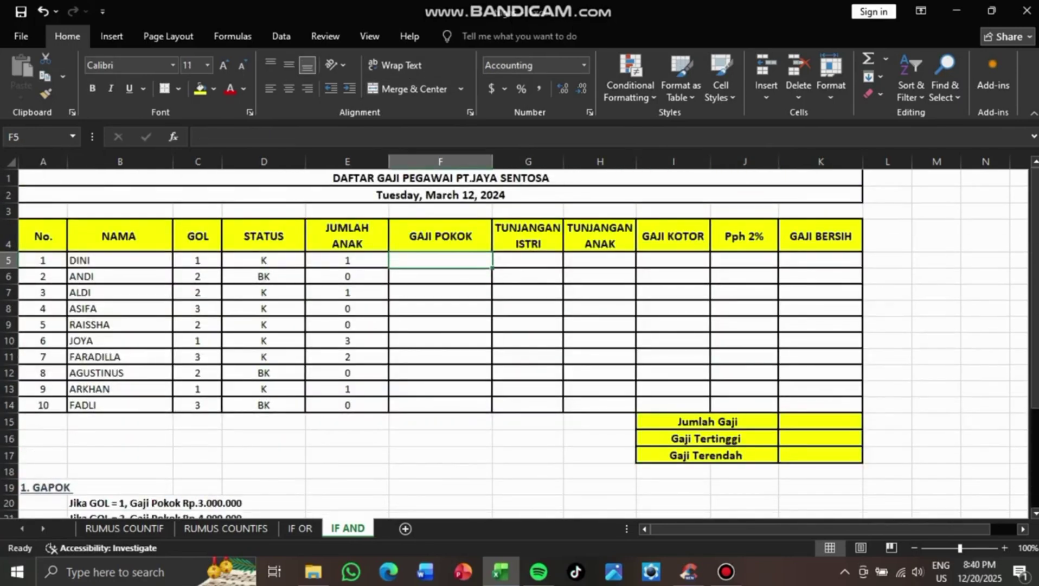
{"action": "type", "text": "=IF("}
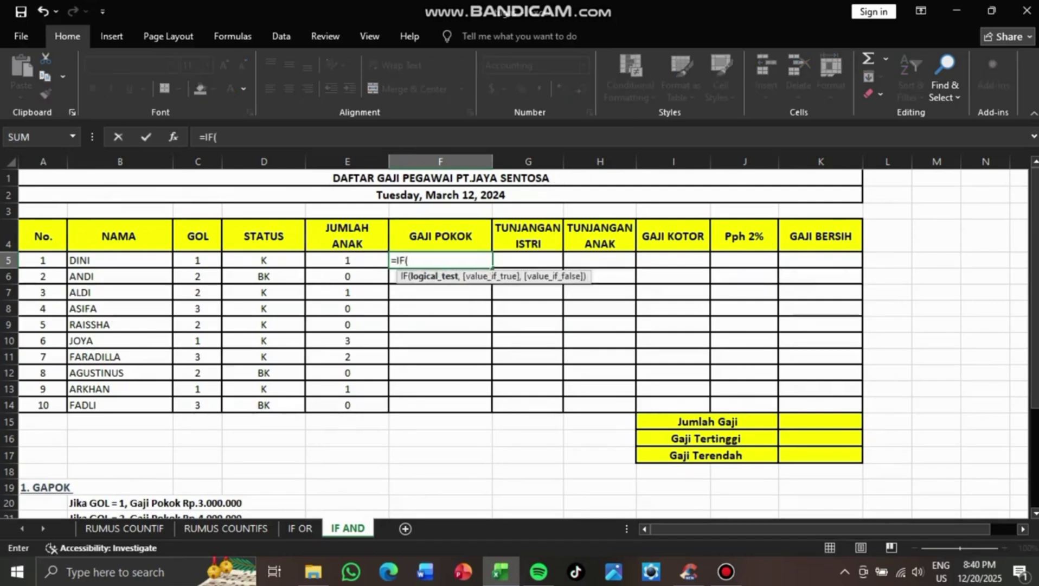
{"action": "scroll", "coordinate": [504, 12], "scroll_direction": "down", "scroll_amount": 3}
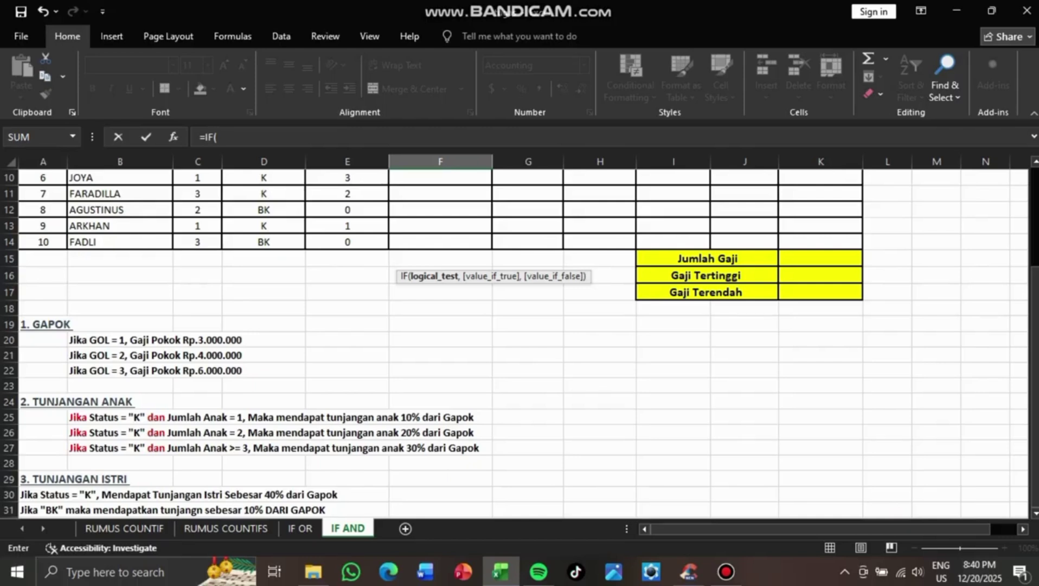
{"action": "scroll", "coordinate": [514, 325], "scroll_direction": "up", "scroll_amount": 3}
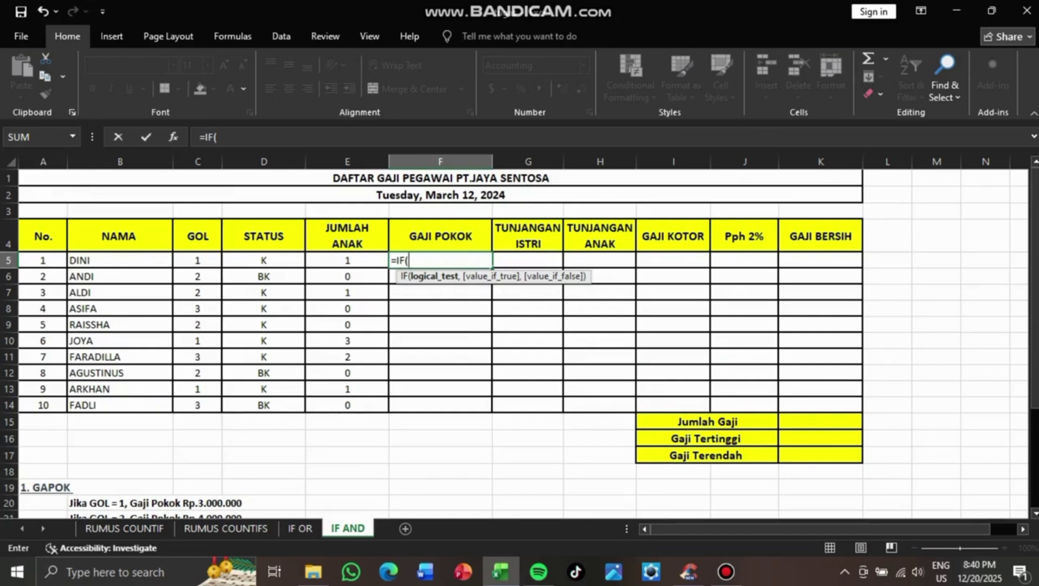
{"action": "left_click", "coordinate": [198, 260]}
{"action": "type", "text": "=1,3"}
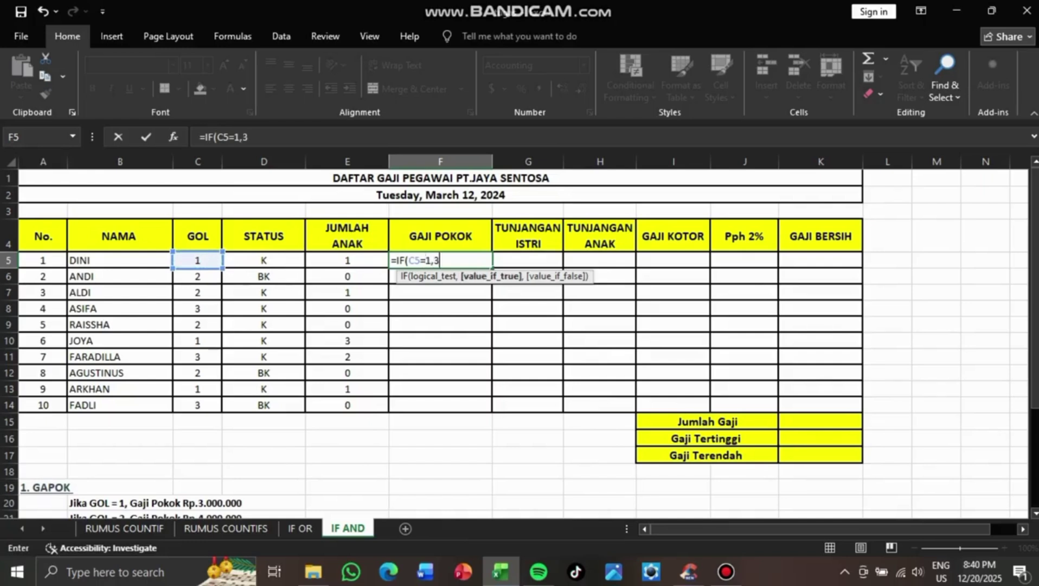
{"action": "type", "text": "000000,I"}
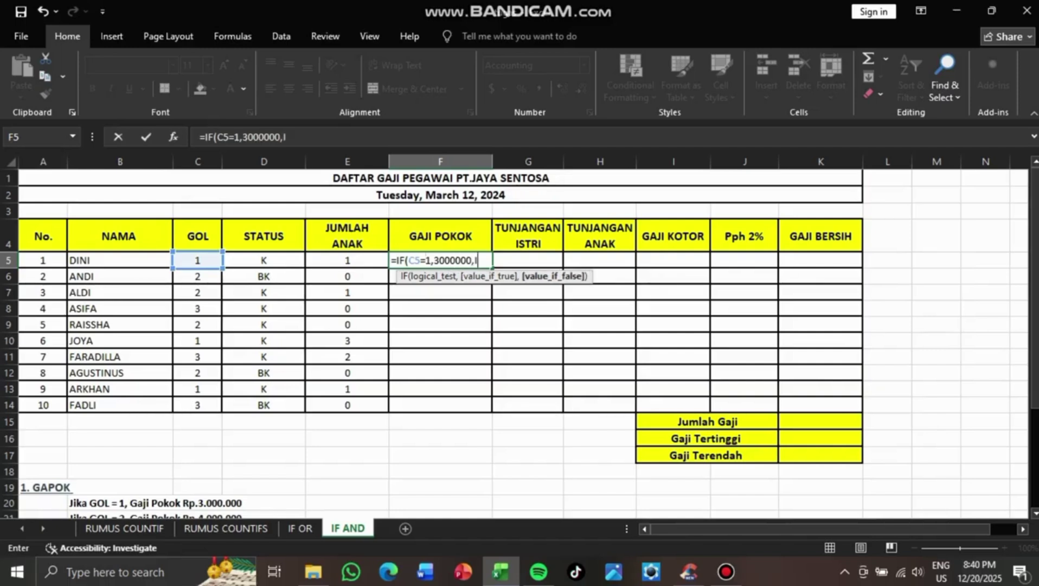
{"action": "type", "text": "F("}
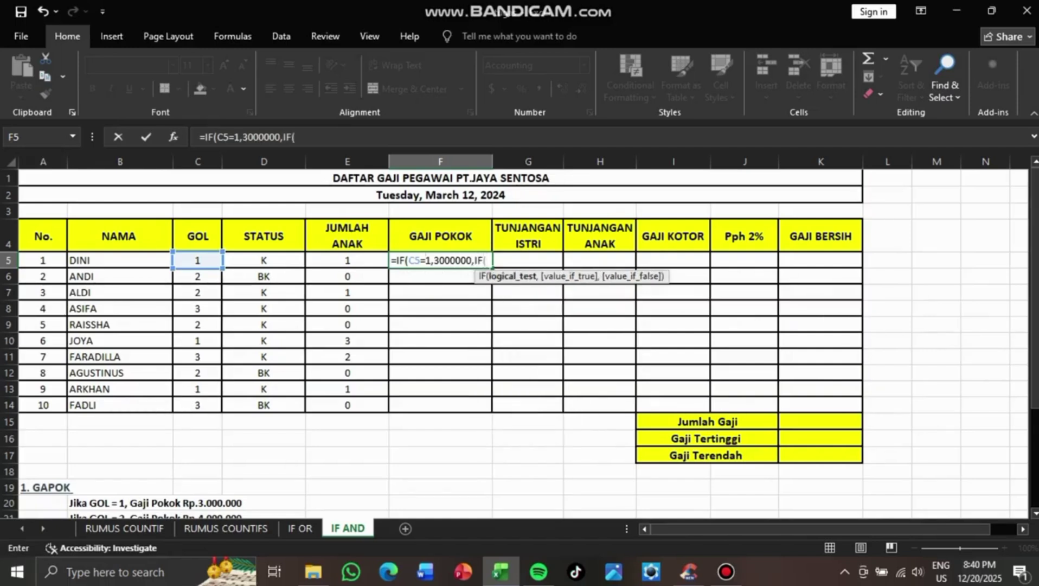
Complete the F5 formula with the nested part IF(C5=2,4000000,IF(C53,6000000)) and accept the suggested closing-parenthesis correction
{"action": "left_click", "coordinate": [198, 260]}
{"action": "type", "text": "=2"}
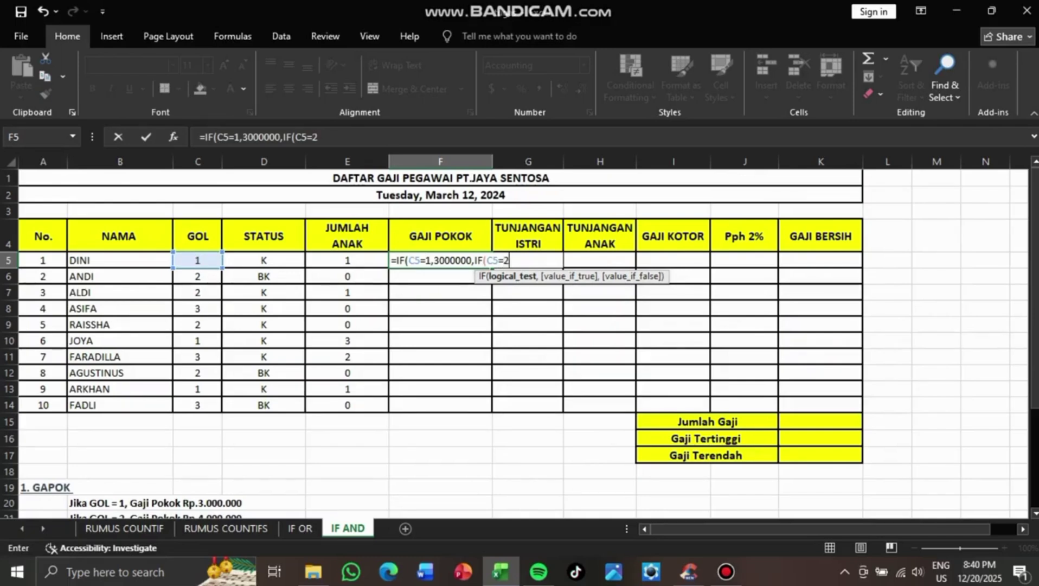
{"action": "type", "text": ",40000000"}
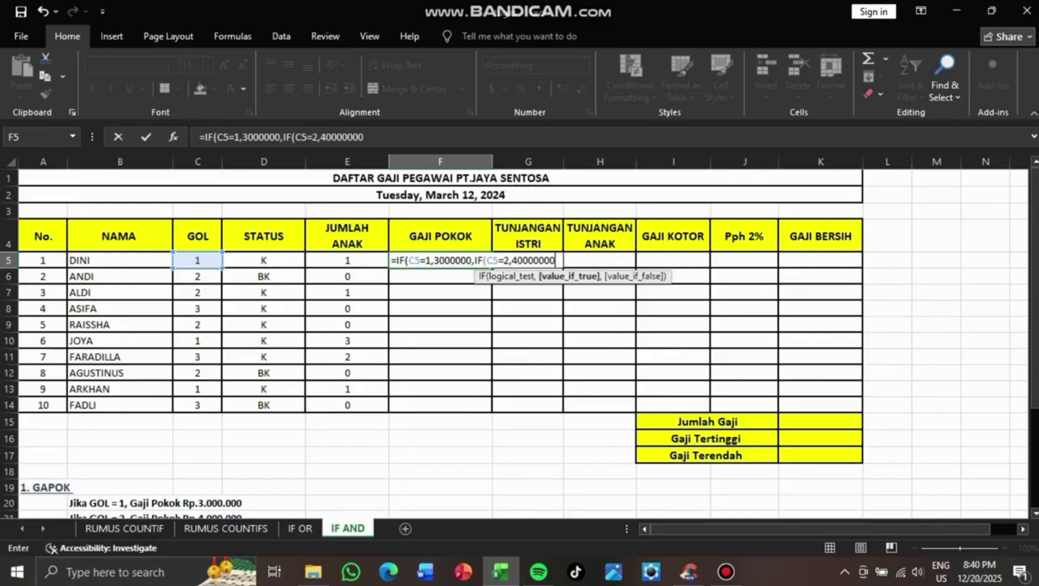
{"action": "key", "text": "BackSpace"}
{"action": "type", "text": ",IF"}
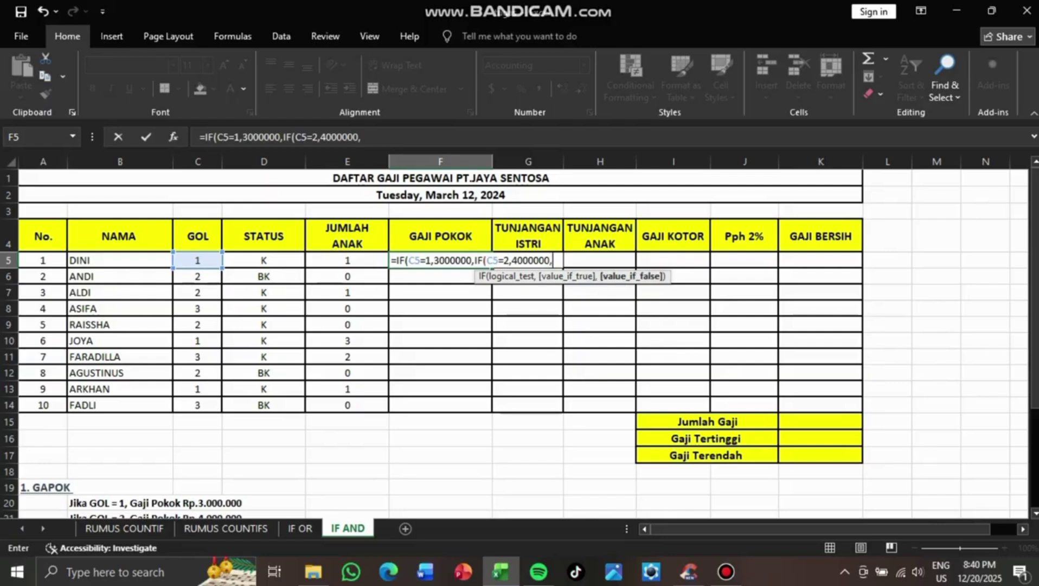
{"action": "type", "text": "("}
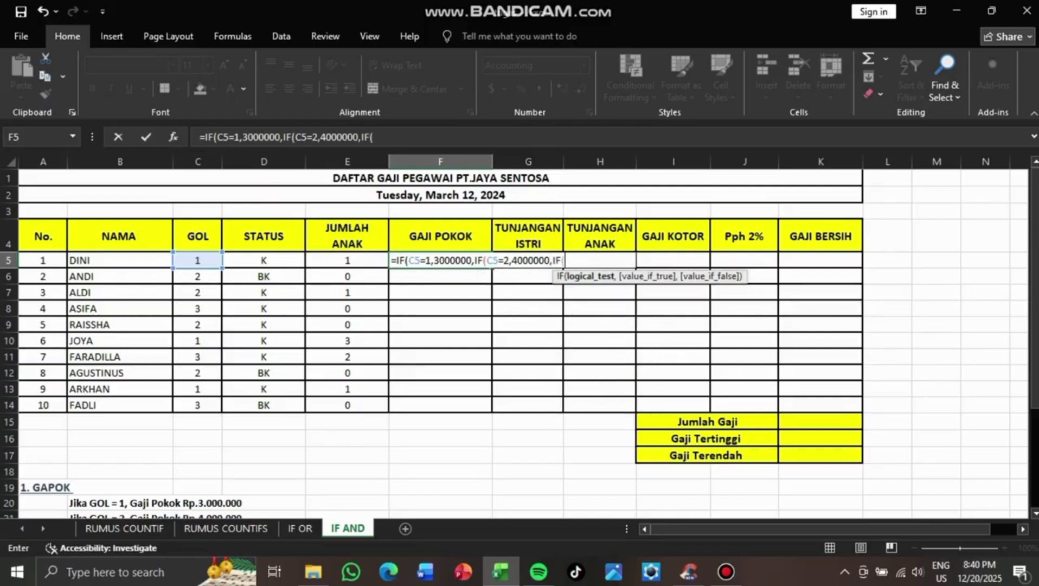
{"action": "left_click", "coordinate": [197, 260]}
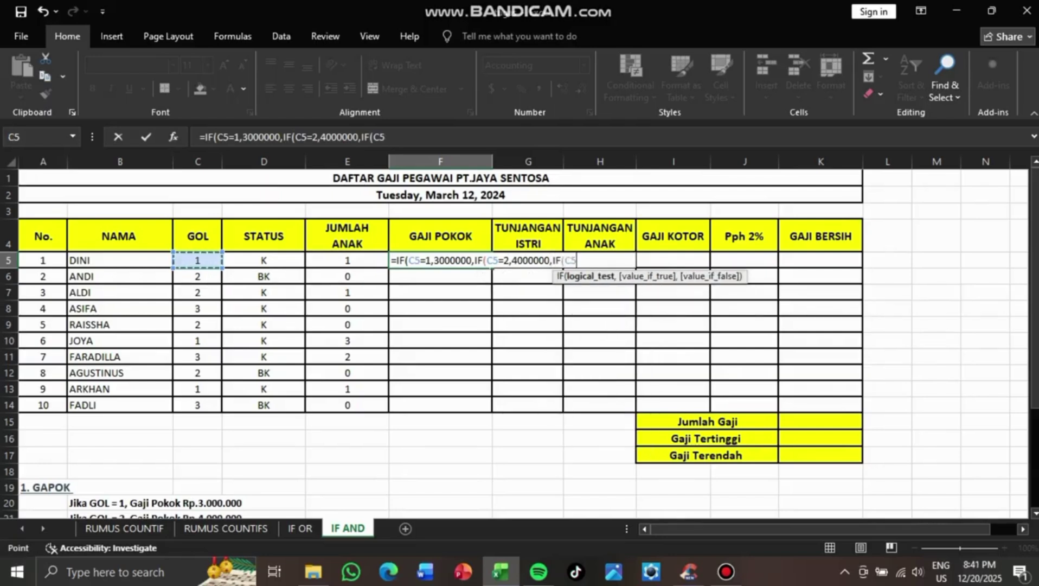
{"action": "type", "text": "3"}
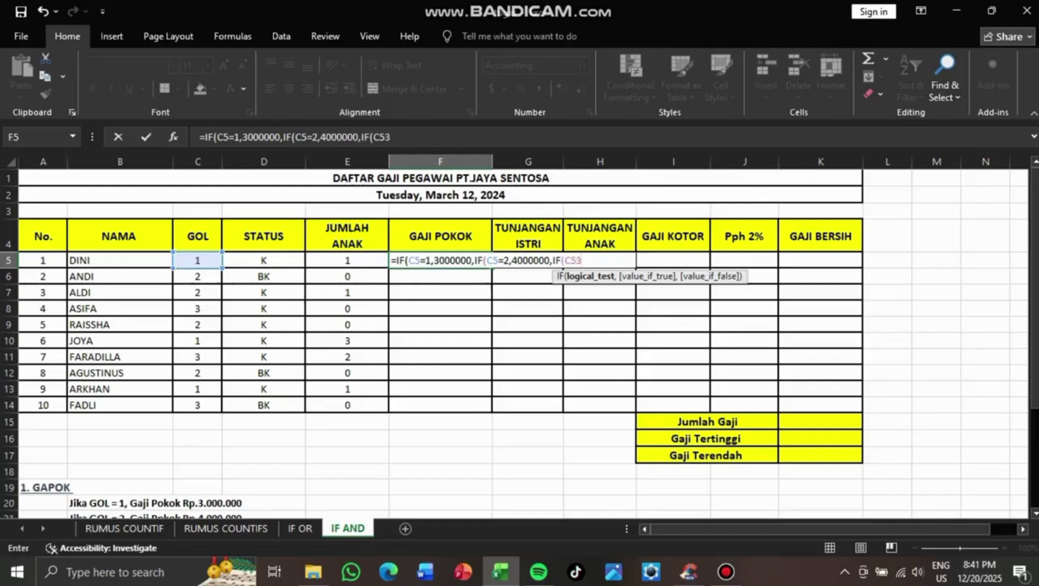
{"action": "type", "text": ",6000000"}
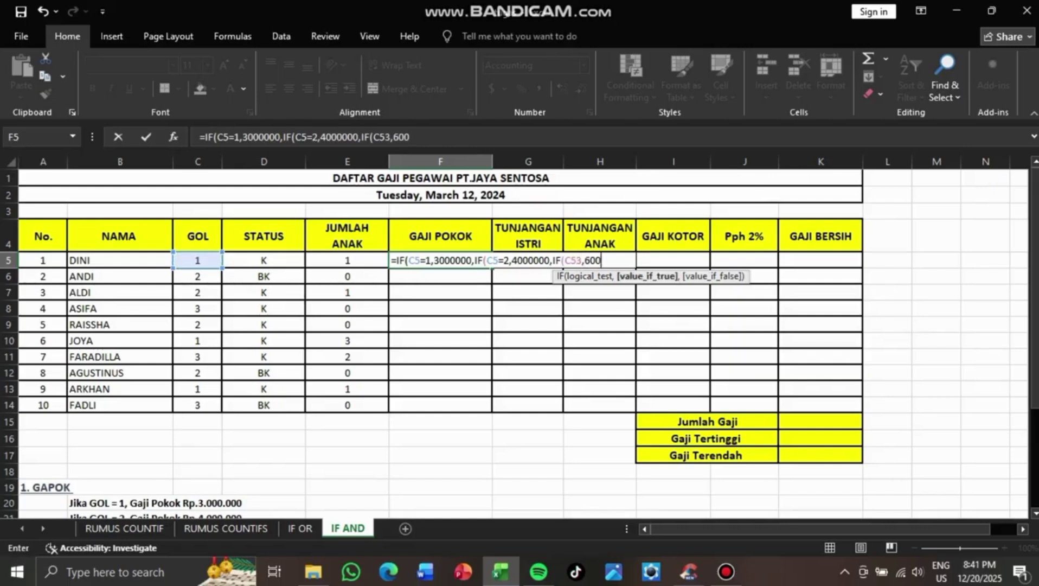
{"action": "key", "text": "Return"}
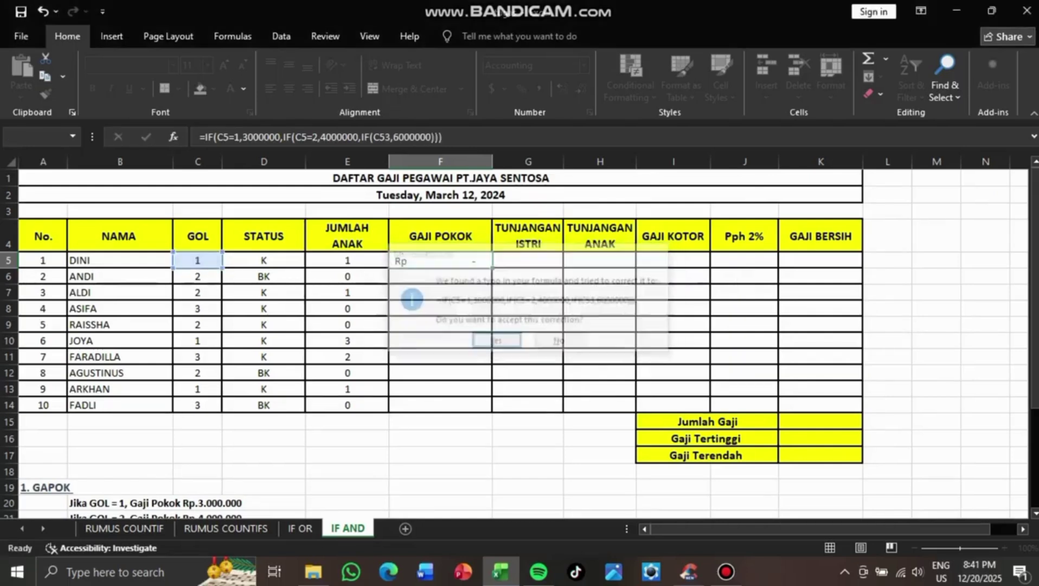
{"action": "key", "text": "Return"}
{"action": "key", "text": "Up"}
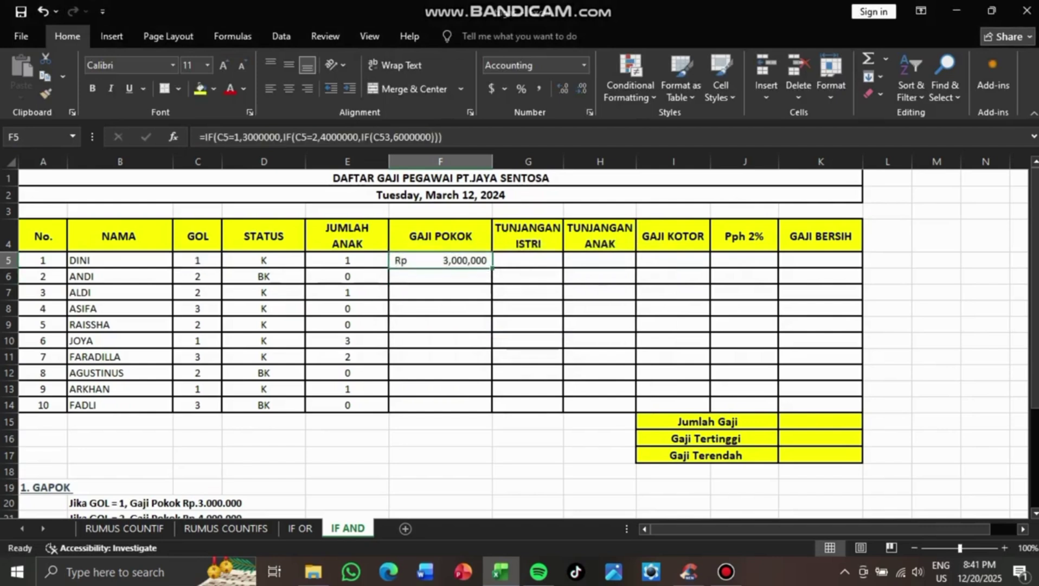
Fill the GAJI POKOK formula from F5 down through F14
{"action": "key", "text": "shift+Down"}
{"action": "key", "text": "shift+Down"}
{"action": "key", "text": "shift+Down"}
{"action": "key", "text": "shift+Down"}
{"action": "key", "text": "shift+Down"}
{"action": "key", "text": "shift+Down"}
{"action": "key", "text": "shift+Down"}
{"action": "key", "text": "shift+Down"}
{"action": "key", "text": "shift+Down"}
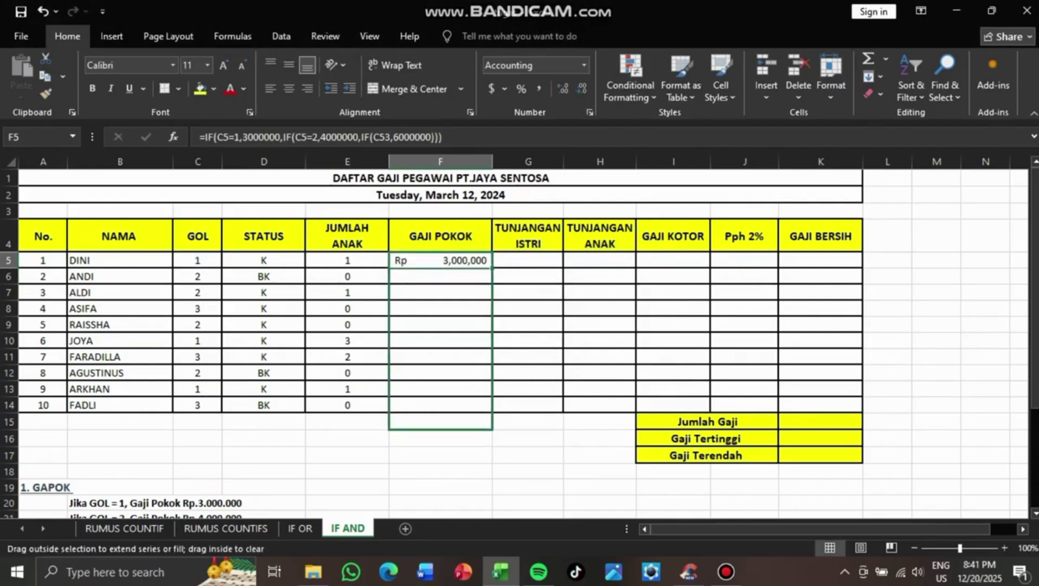
{"action": "key", "text": "ctrl+d"}
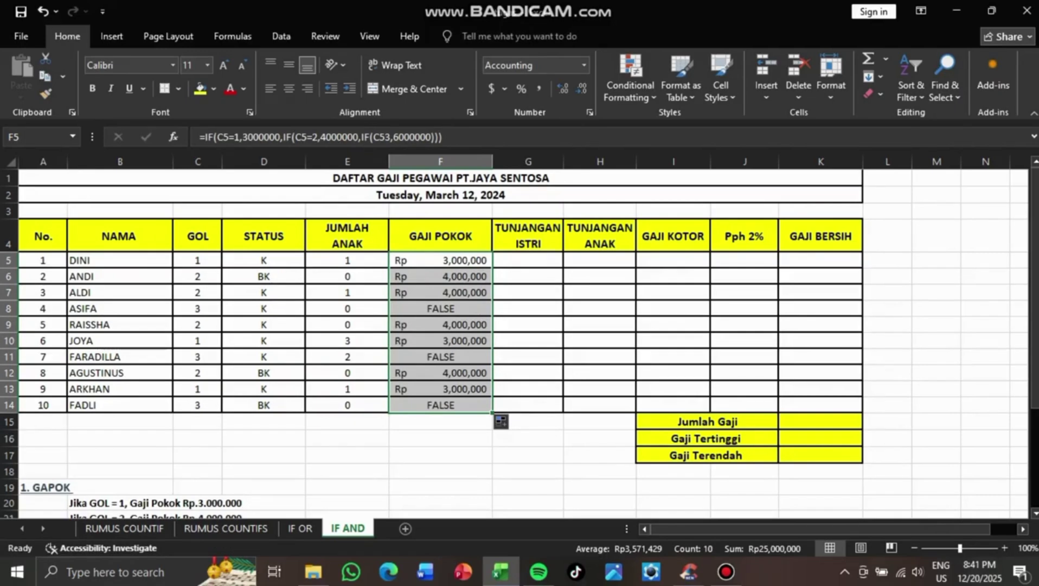
Examine the formula in F8, checking the condition of its third IF, and leave it unedited
{"action": "key", "text": "Down"}
{"action": "key", "text": "Down"}
{"action": "key", "text": "Down"}
{"action": "key", "text": "F2"}
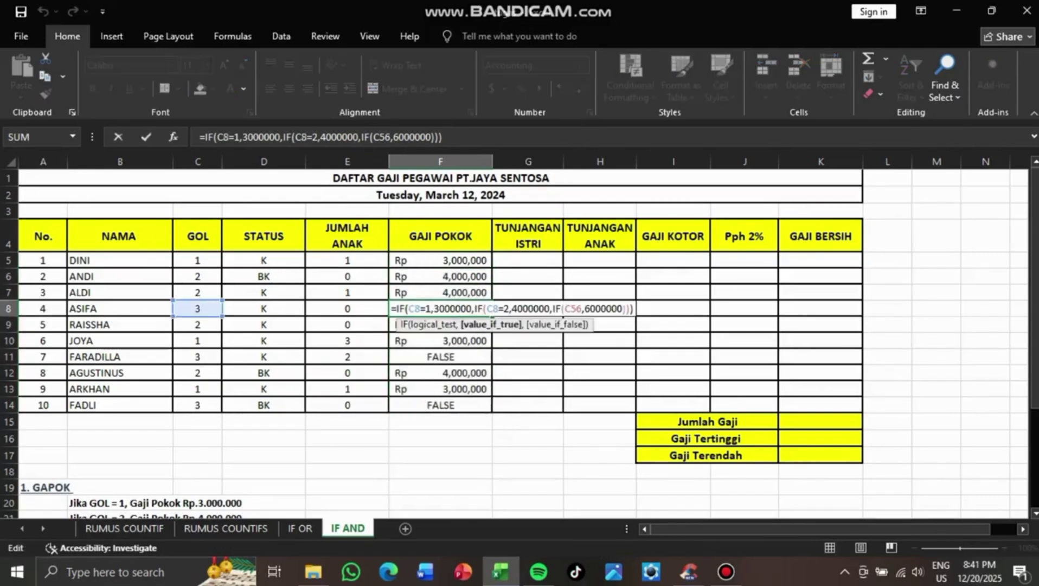
{"action": "key", "text": "Right"}
{"action": "key", "text": "Right"}
{"action": "key", "text": "Right"}
{"action": "key", "text": "Right"}
{"action": "key", "text": "Right"}
{"action": "key", "text": "Right"}
{"action": "key", "text": "Right"}
{"action": "key", "text": "Right"}
{"action": "key", "text": "Right"}
{"action": "key", "text": "Right"}
{"action": "key", "text": "Right"}
{"action": "key", "text": "Right"}
{"action": "key", "text": "Right"}
{"action": "key", "text": "Right"}
{"action": "key", "text": "Right"}
{"action": "key", "text": "Right"}
{"action": "key", "text": "Right"}
{"action": "key", "text": "Right"}
{"action": "key", "text": "Right"}
{"action": "key", "text": "Right"}
{"action": "key", "text": "Left"}
{"action": "key", "text": "Left"}
{"action": "key", "text": "Left"}
{"action": "key", "text": "Left"}
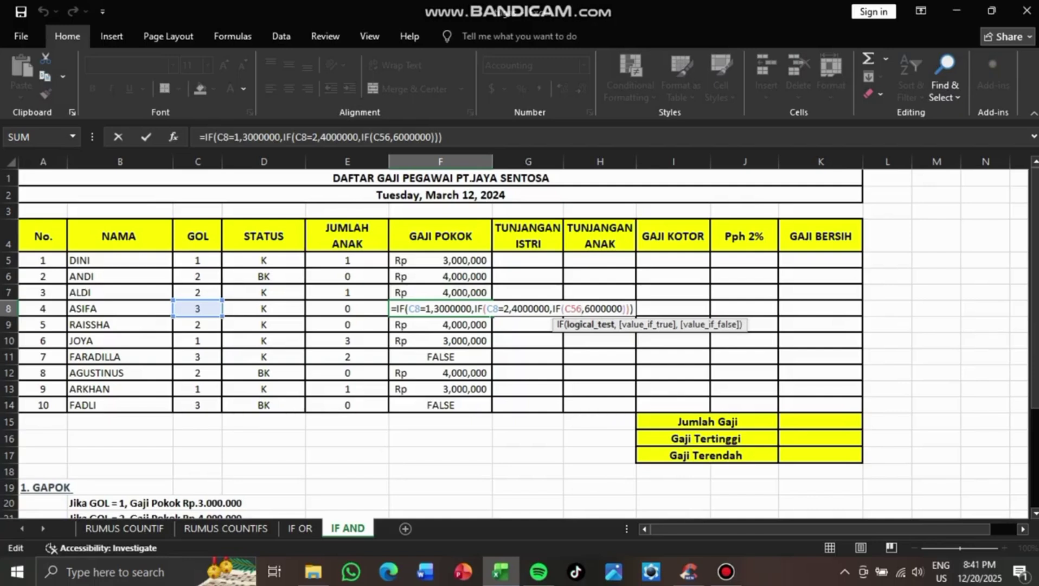
{"action": "key", "text": "Return"}
Correct the third IF condition in F5 to C5=3 and refill the formula down through F14
{"action": "key", "text": "Up"}
{"action": "key", "text": "Up"}
{"action": "key", "text": "Up"}
{"action": "key", "text": "Up"}
{"action": "key", "text": "ctrl+c"}
{"action": "key", "text": "F2"}
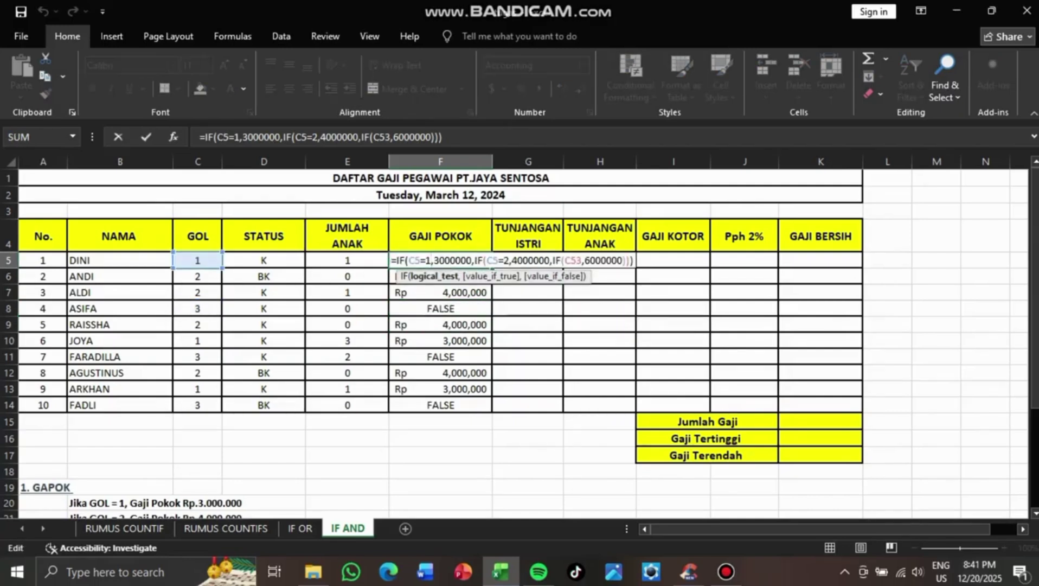
{"action": "left_click", "coordinate": [576, 259]}
{"action": "type", "text": "="}
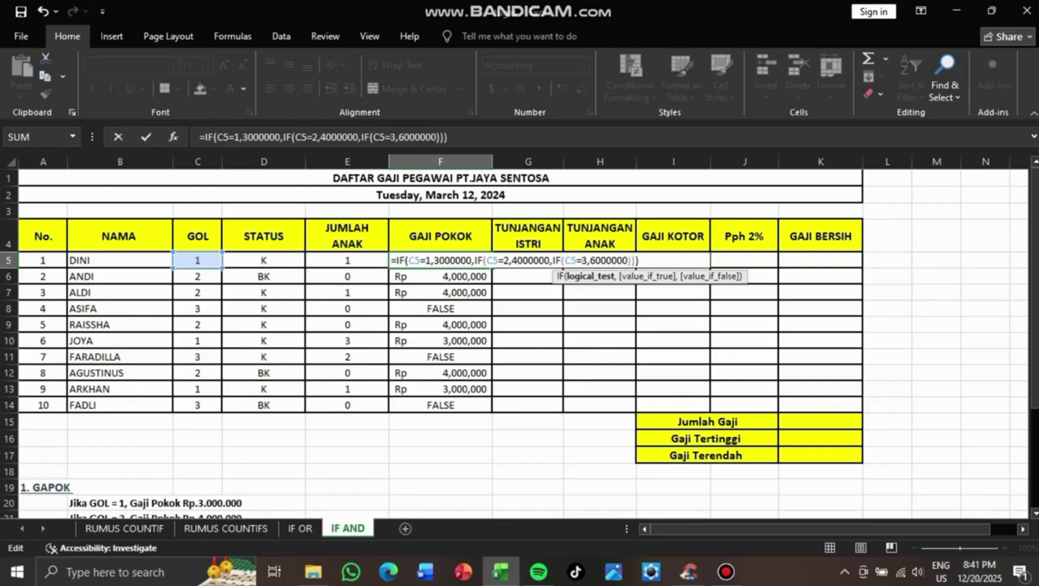
{"action": "key", "text": "Return"}
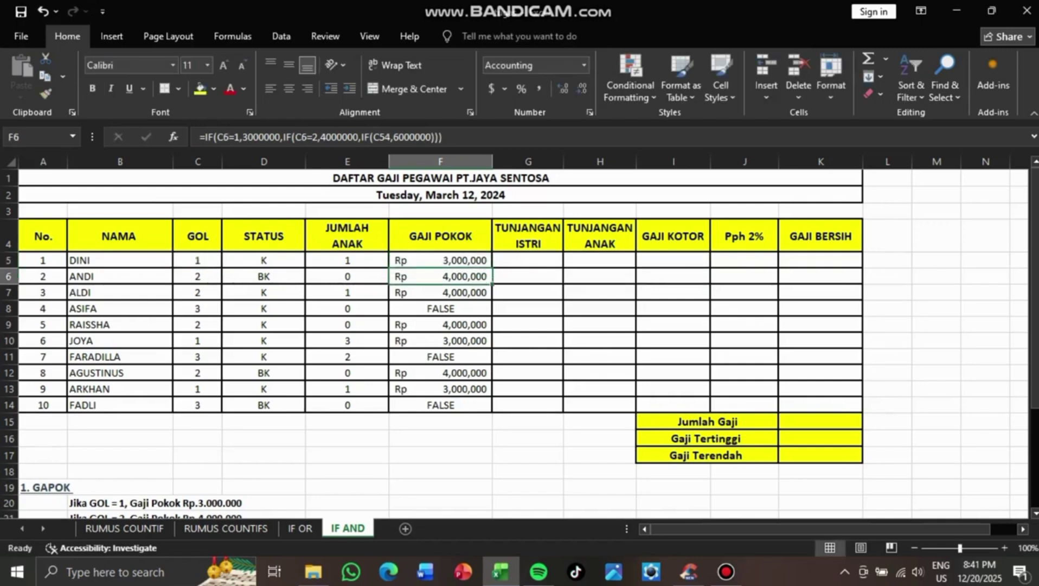
{"action": "left_click", "coordinate": [441, 260]}
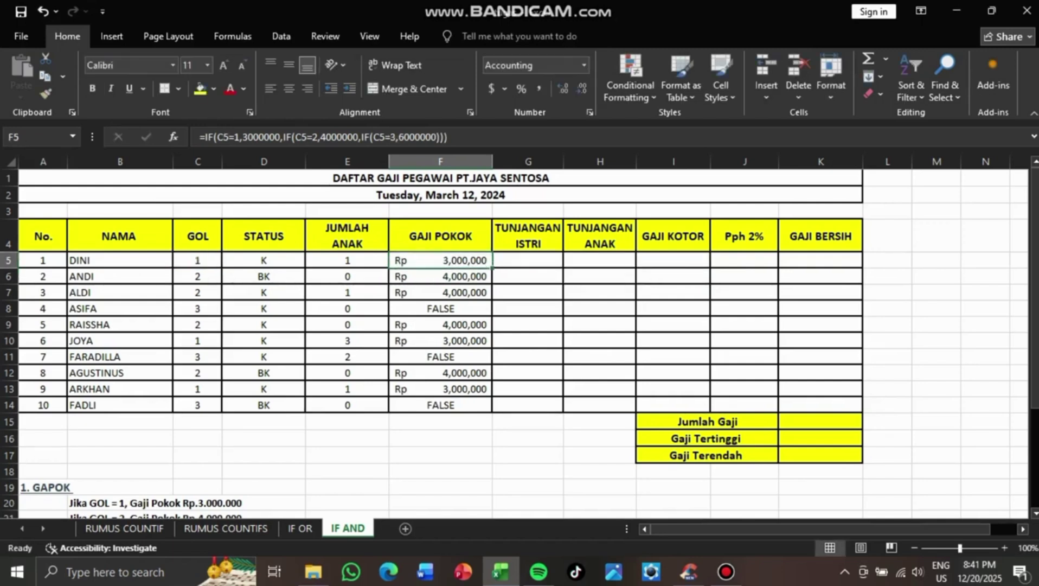
{"action": "left_click_drag", "start_coordinate": [492, 267], "coordinate": [492, 412]}
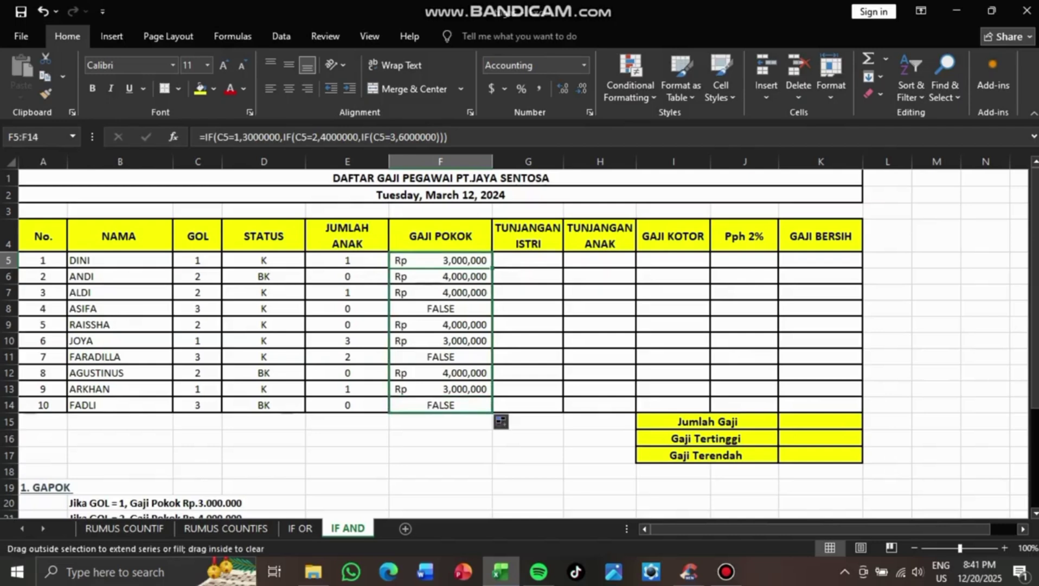
Start an IF formula in G5 for TUNJANGAN ISTRI and consult the allowance rules below the table
{"action": "left_click", "coordinate": [528, 259]}
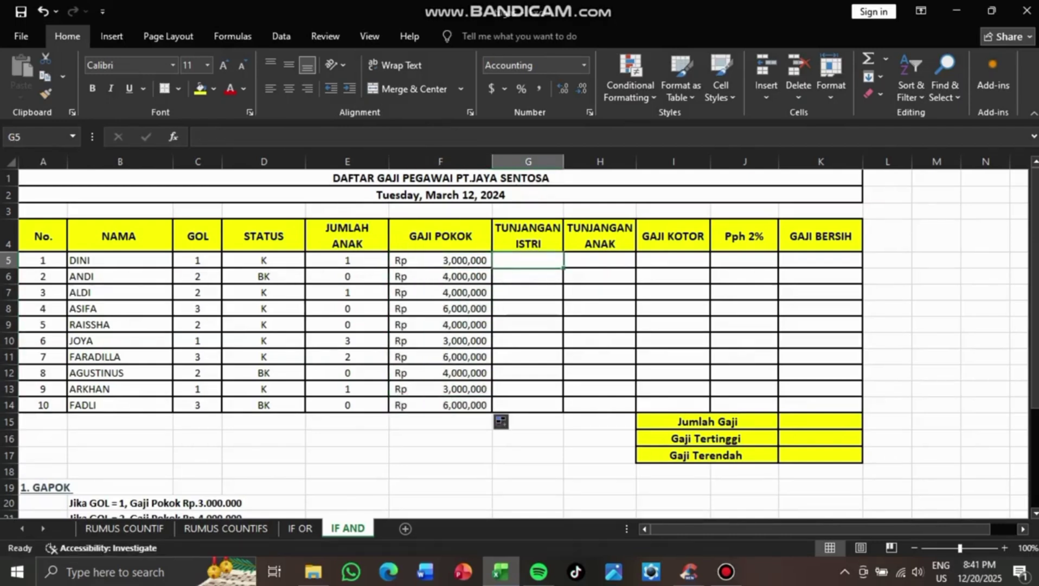
{"action": "type", "text": "=IF("}
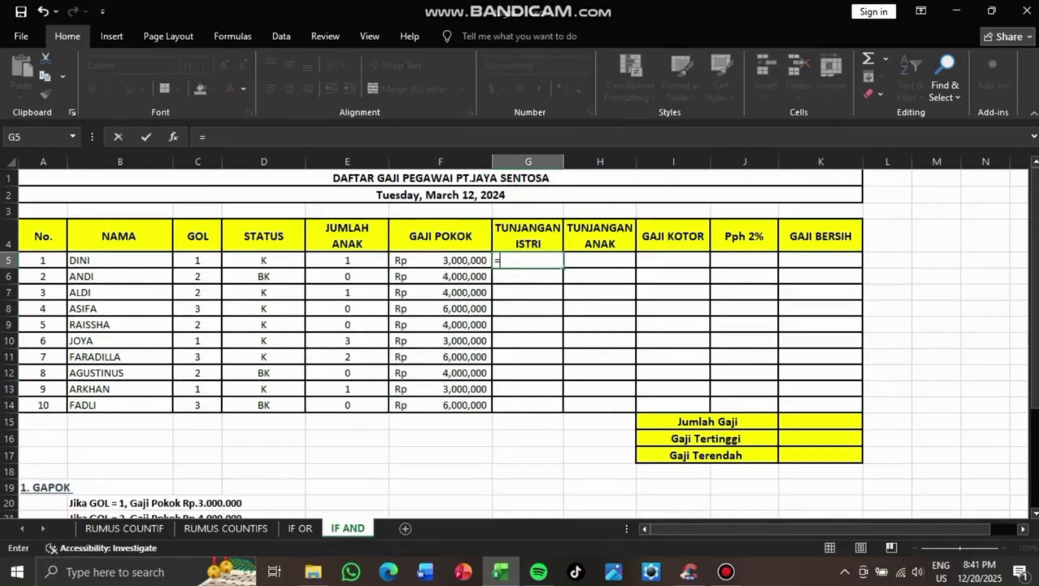
{"action": "scroll", "coordinate": [505, 12], "scroll_direction": "down", "scroll_amount": 7}
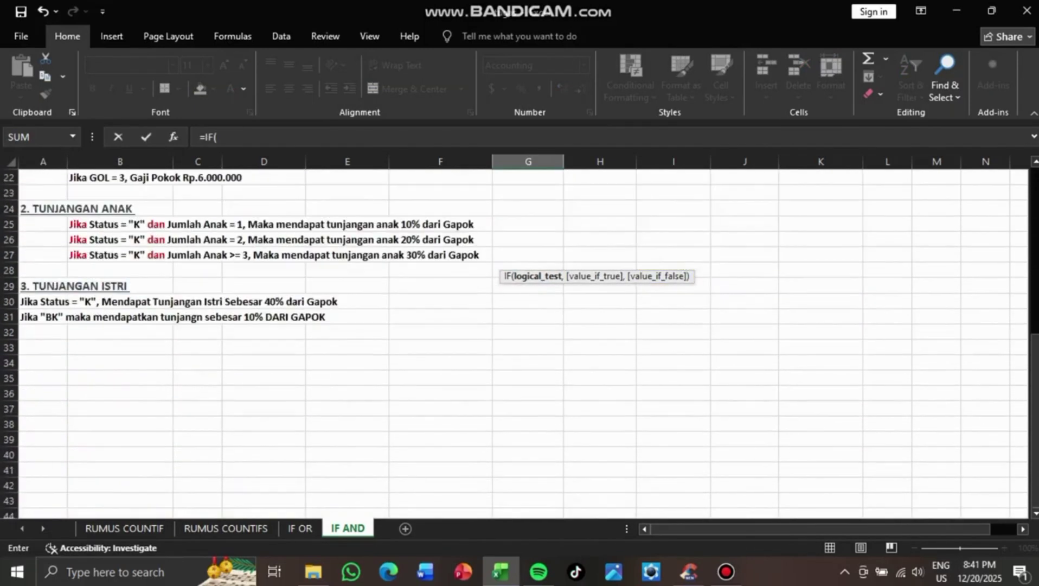
{"action": "scroll", "coordinate": [504, 12], "scroll_direction": "up", "scroll_amount": 1}
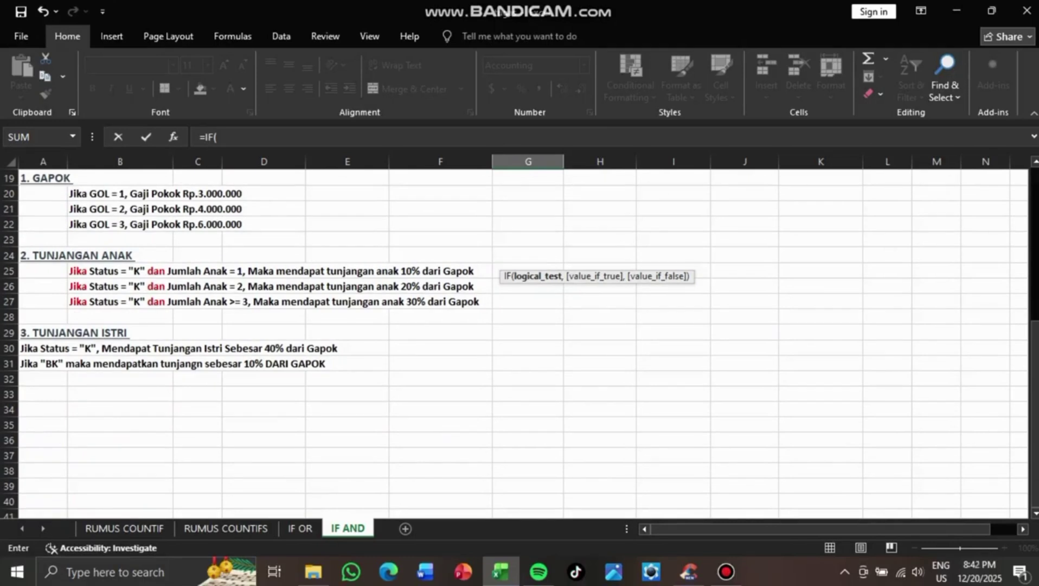
{"action": "scroll", "coordinate": [504, 11], "scroll_direction": "up", "scroll_amount": 1}
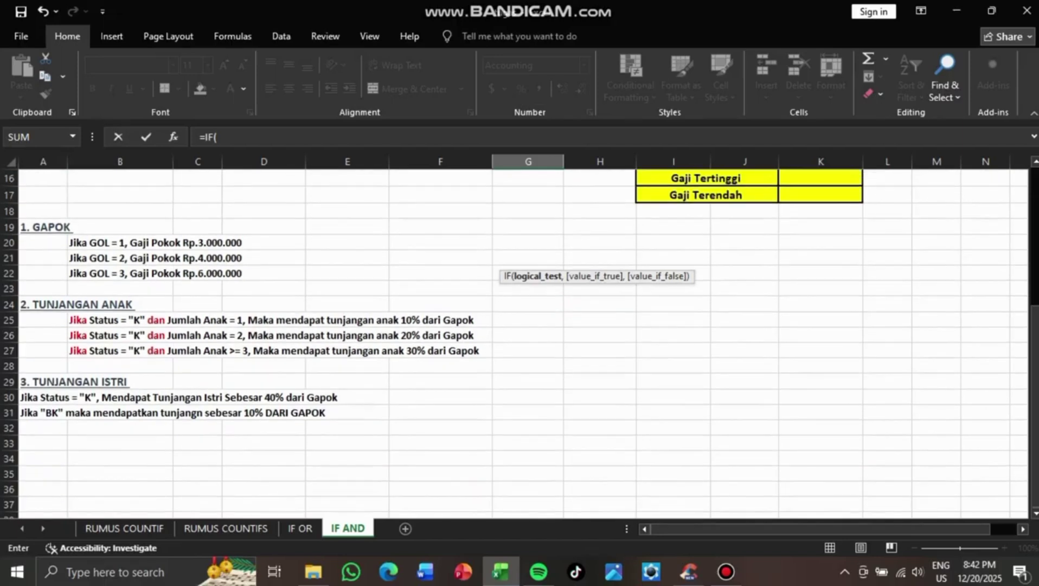
{"action": "scroll", "coordinate": [503, 12], "scroll_direction": "up", "scroll_amount": 5}
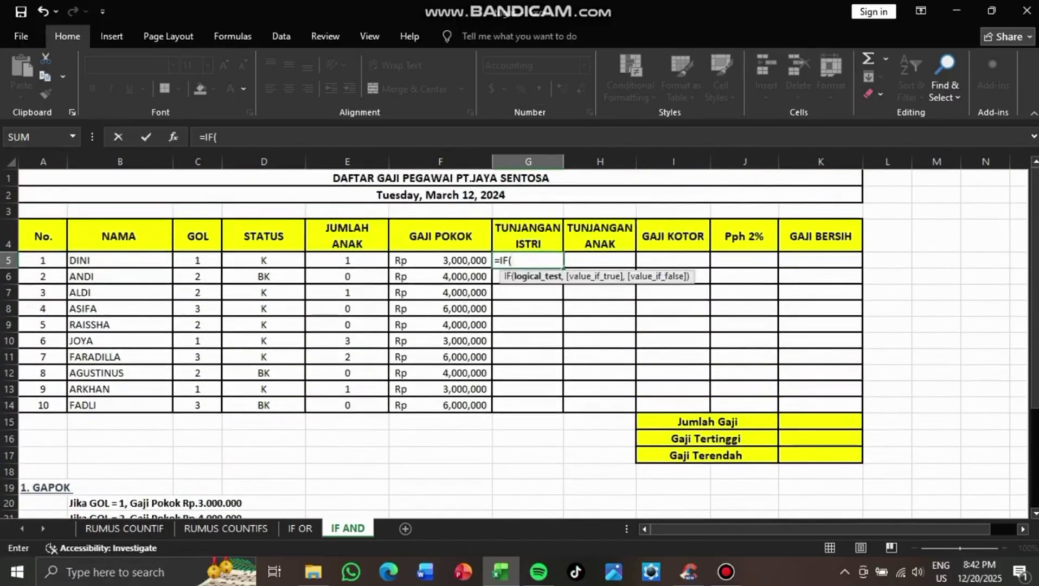
{"action": "left_click", "coordinate": [264, 261]}
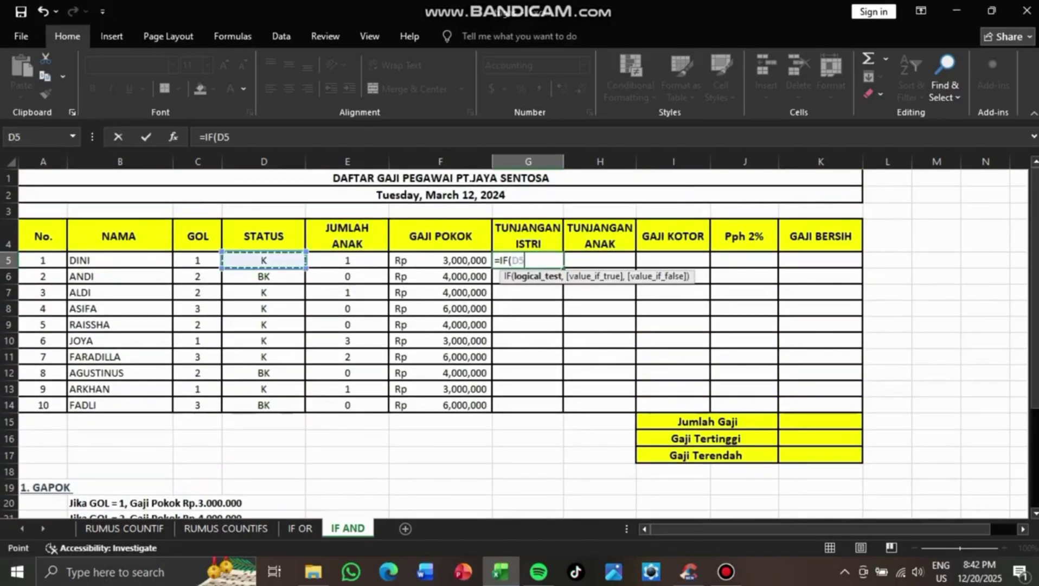
{"action": "key", "text": "BackSpace"}
{"action": "type", "text": "="}
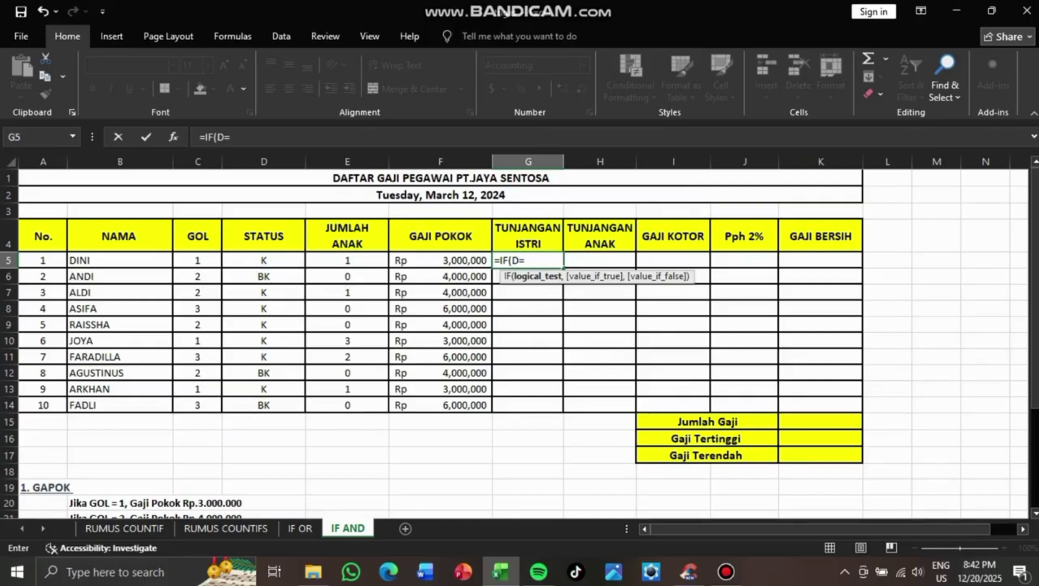
{"action": "key", "text": "BackSpace"}
{"action": "key", "text": "Return"}
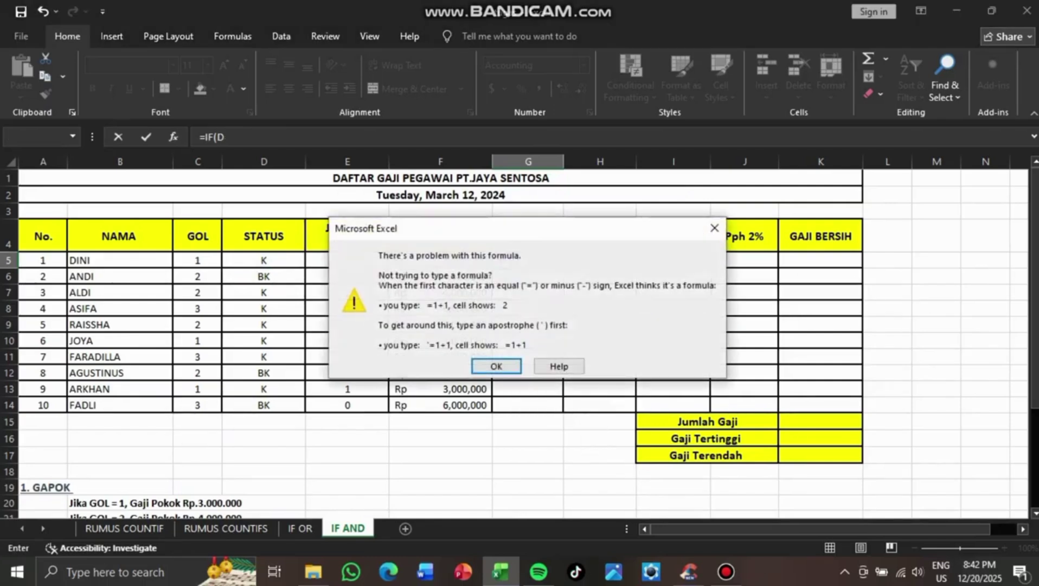
{"action": "key", "text": "Return"}
{"action": "key", "text": "BackSpace"}
Add the condition D5="K" and its result F5*40% to the G5 formula, checking the TUNJANGAN ISTRI rule
{"action": "left_click", "coordinate": [264, 260]}
{"action": "type", "text": "="}
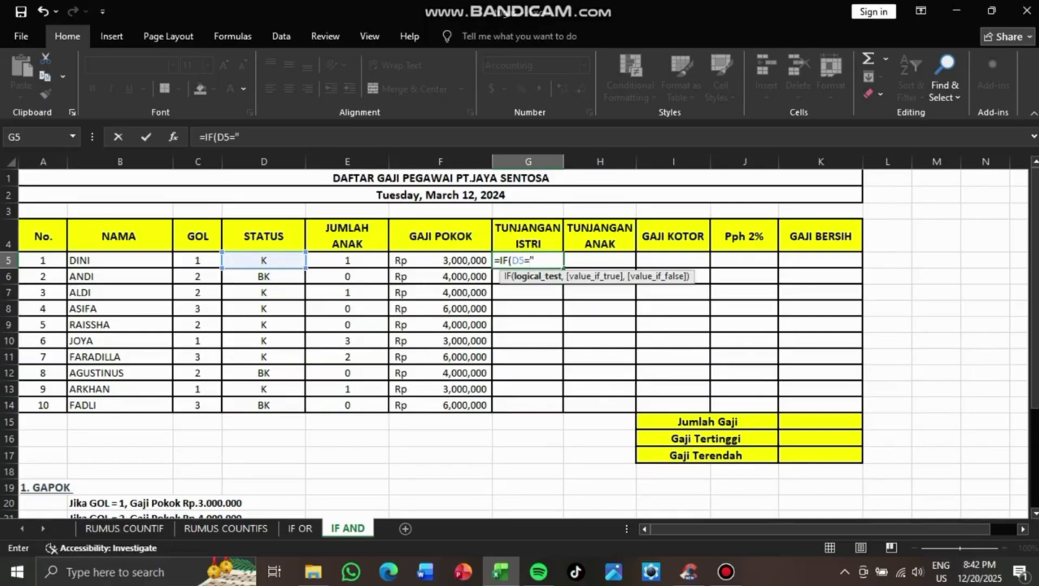
{"action": "type", "text": "K\","}
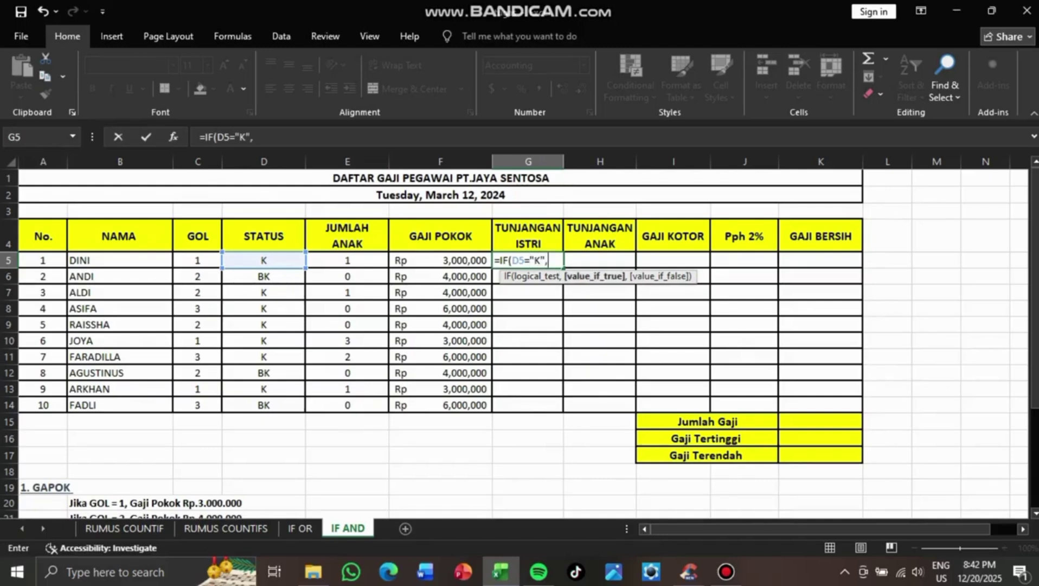
{"action": "scroll", "coordinate": [515, 344], "scroll_direction": "down", "scroll_amount": 4}
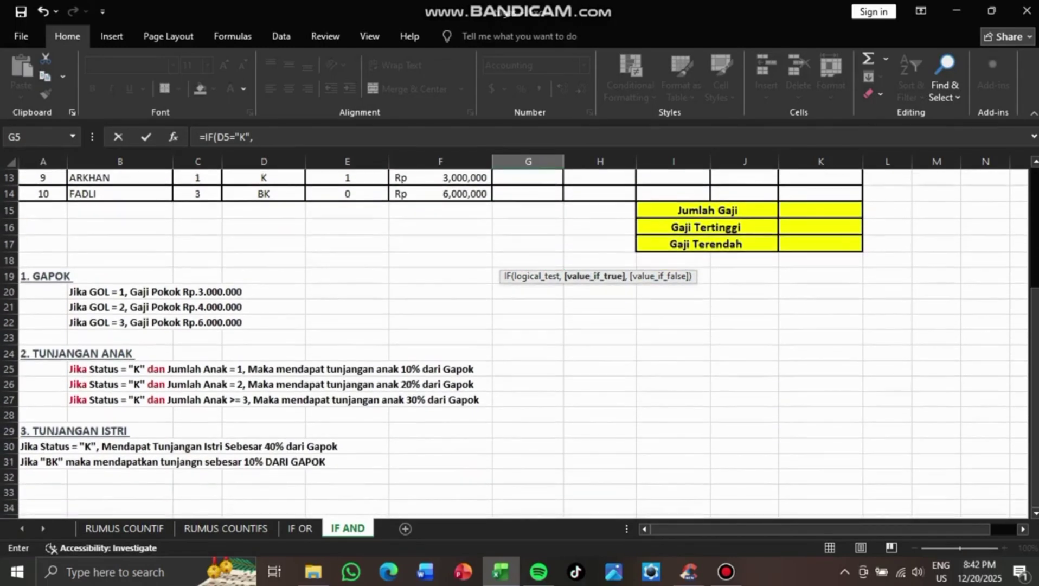
{"action": "scroll", "coordinate": [515, 342], "scroll_direction": "up", "scroll_amount": 4}
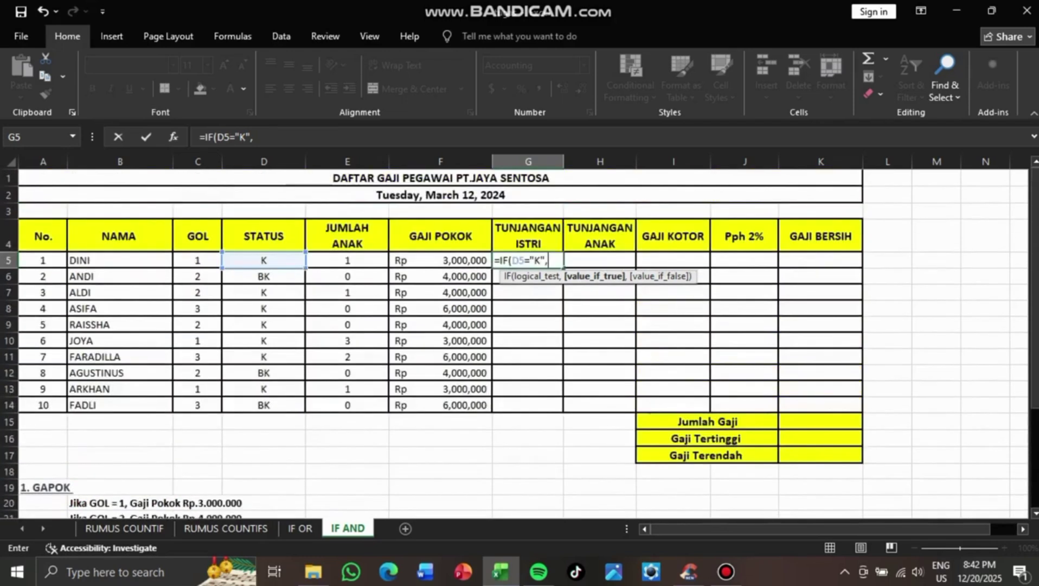
{"action": "left_click", "coordinate": [440, 260]}
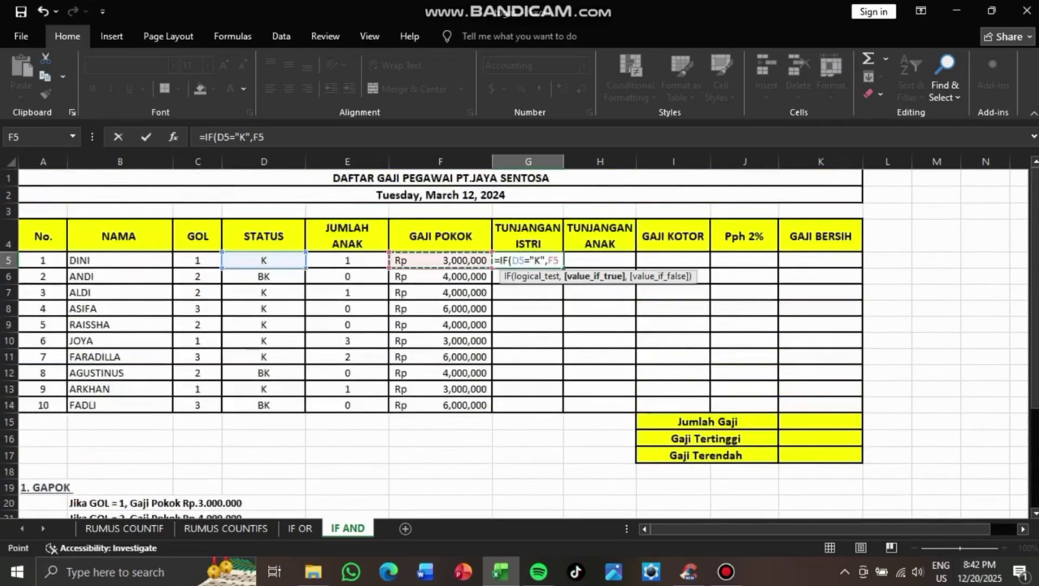
{"action": "type", "text": "*4"}
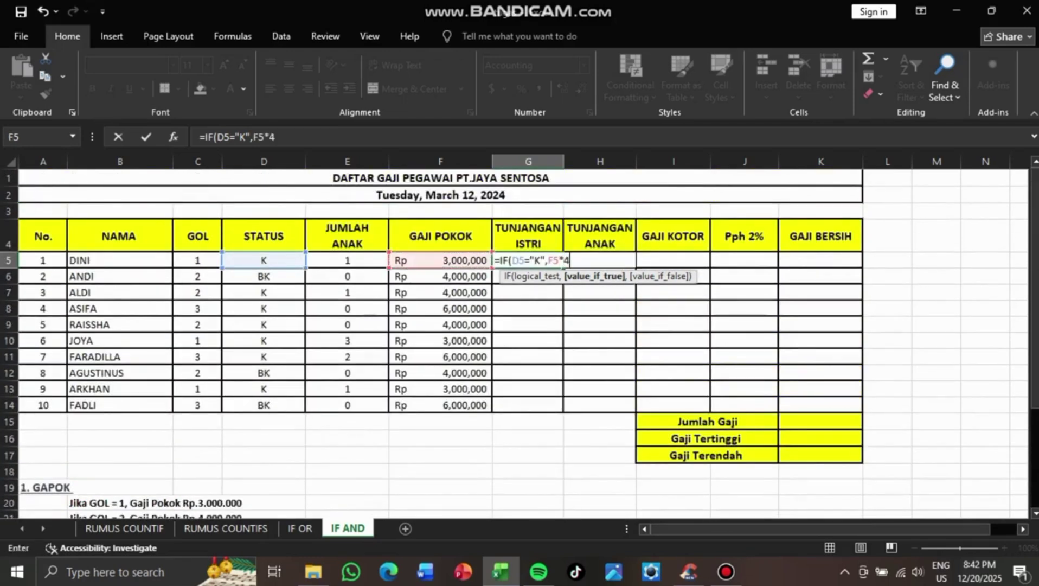
{"action": "type", "text": "0%,"}
Complete the G5 formula with the nested part IF(D5="BK",F5*10%) and accept the suggested closing-parenthesis correction
{"action": "type", "text": "IF("}
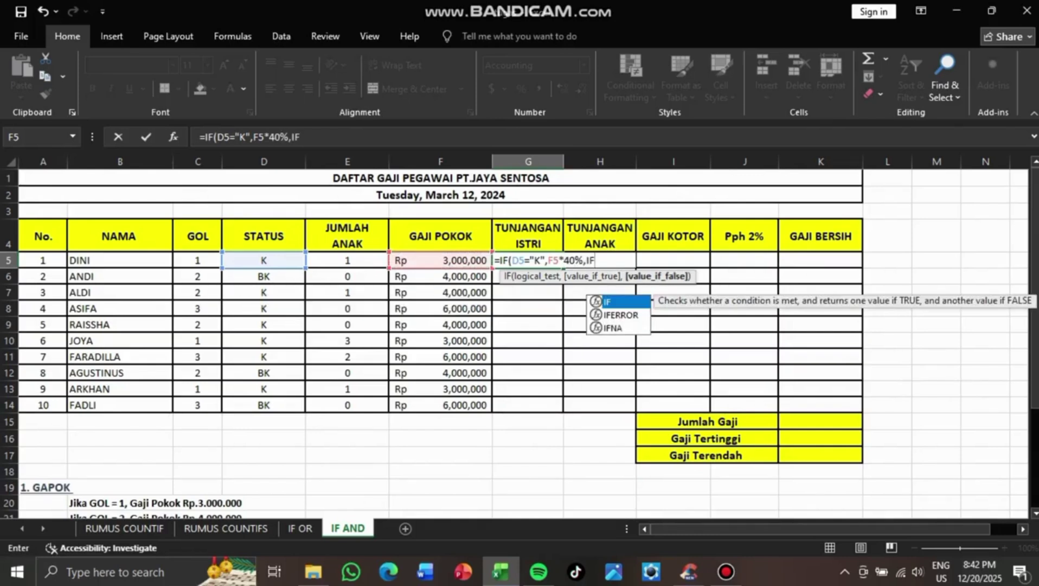
{"action": "left_click", "coordinate": [264, 260]}
{"action": "type", "text": "=\""}
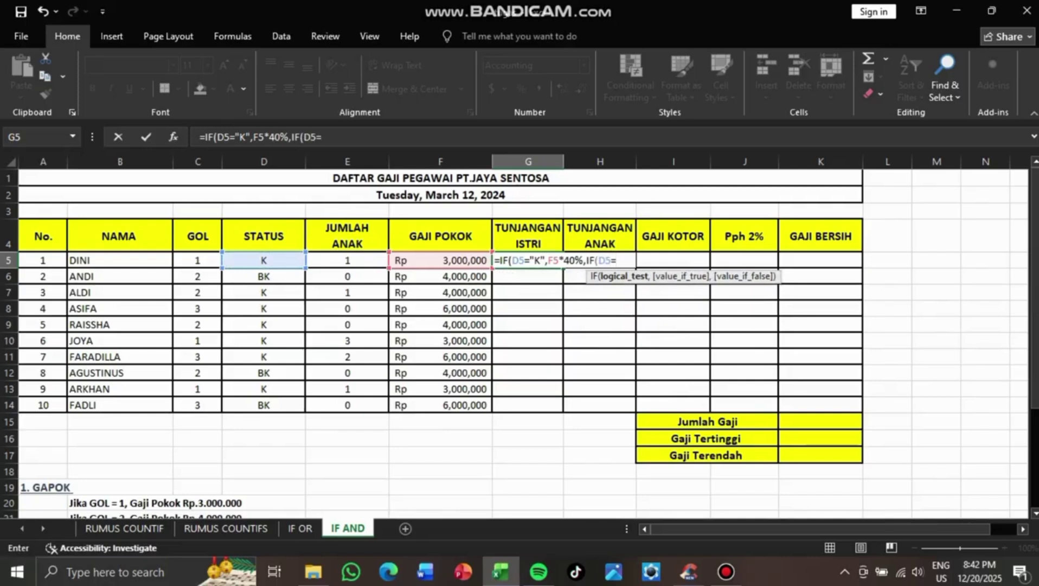
{"action": "type", "text": "BK\","}
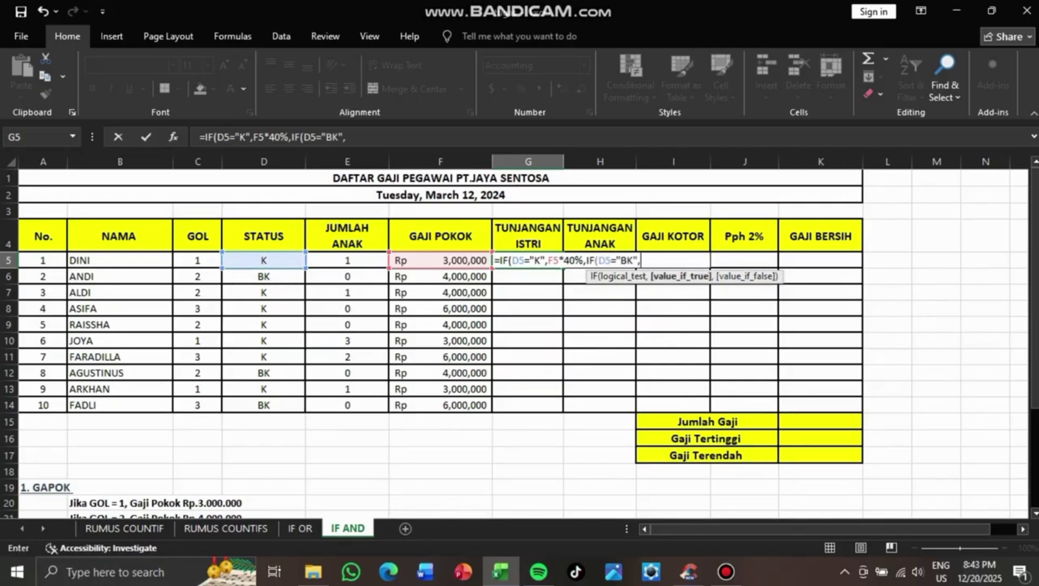
{"action": "key", "text": "Left"}
{"action": "type", "text": "*"}
{"action": "type", "text": "10%"}
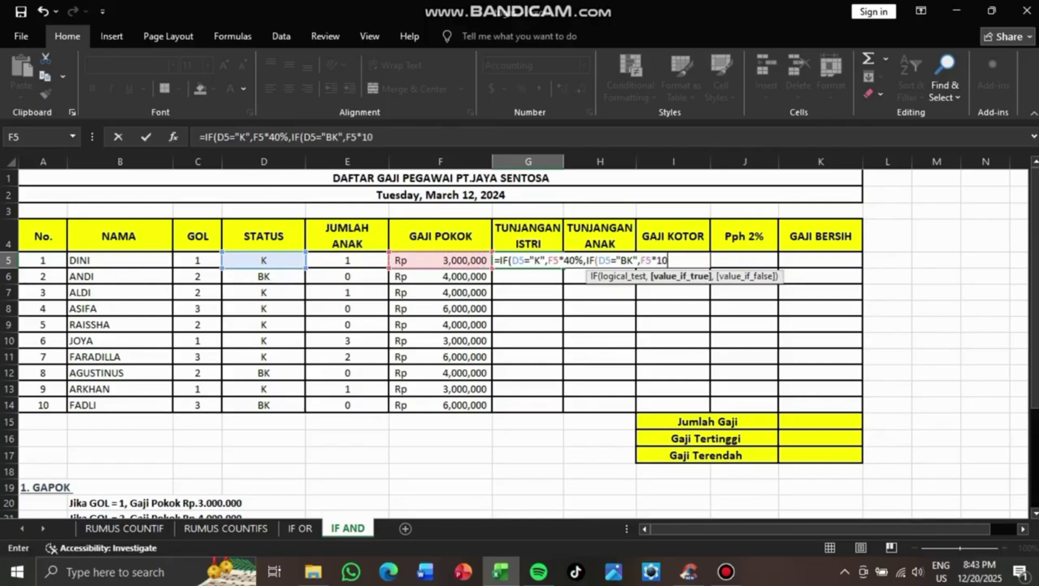
{"action": "key", "text": "Return"}
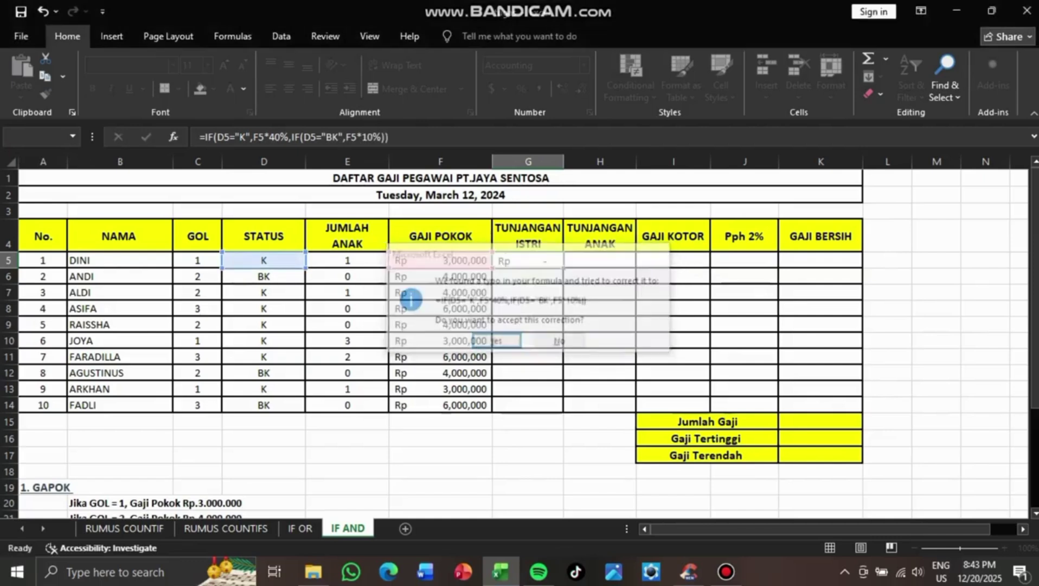
{"action": "key", "text": "Return"}
Fill the TUNJANGAN ISTRI formula from G5 down through G14
{"action": "key", "text": "Up"}
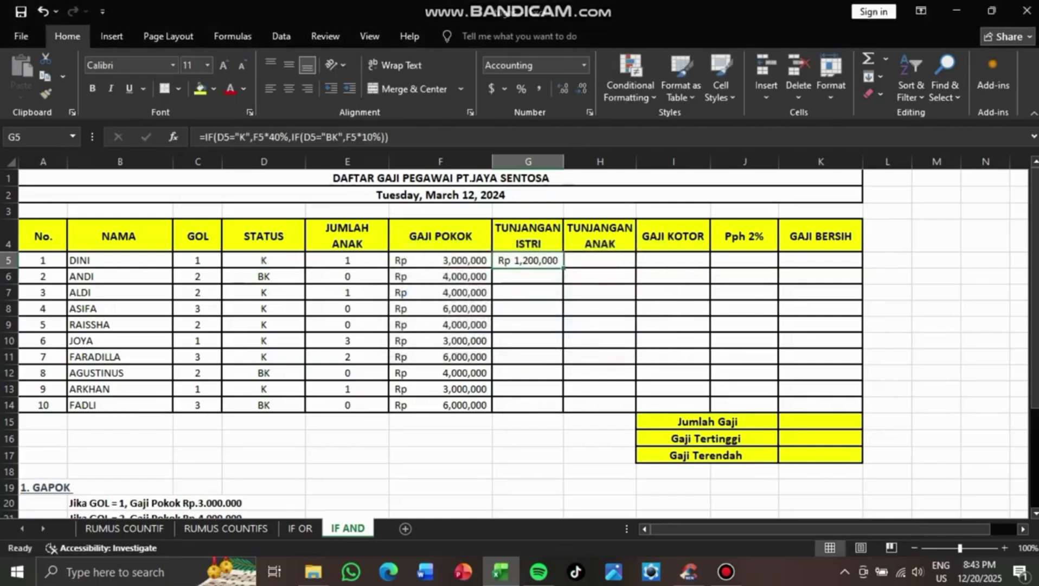
{"action": "left_click_drag", "start_coordinate": [564, 268], "coordinate": [564, 406]}
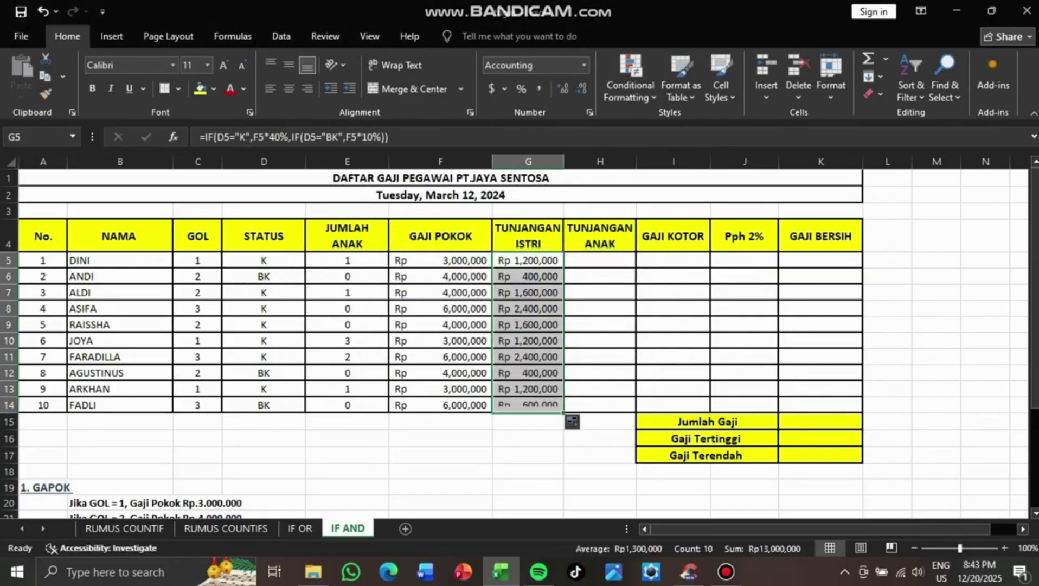
Start an IF formula with a nested AND in H5 and consult the TUNJANGAN ANAK rules below the table
{"action": "left_click", "coordinate": [600, 260]}
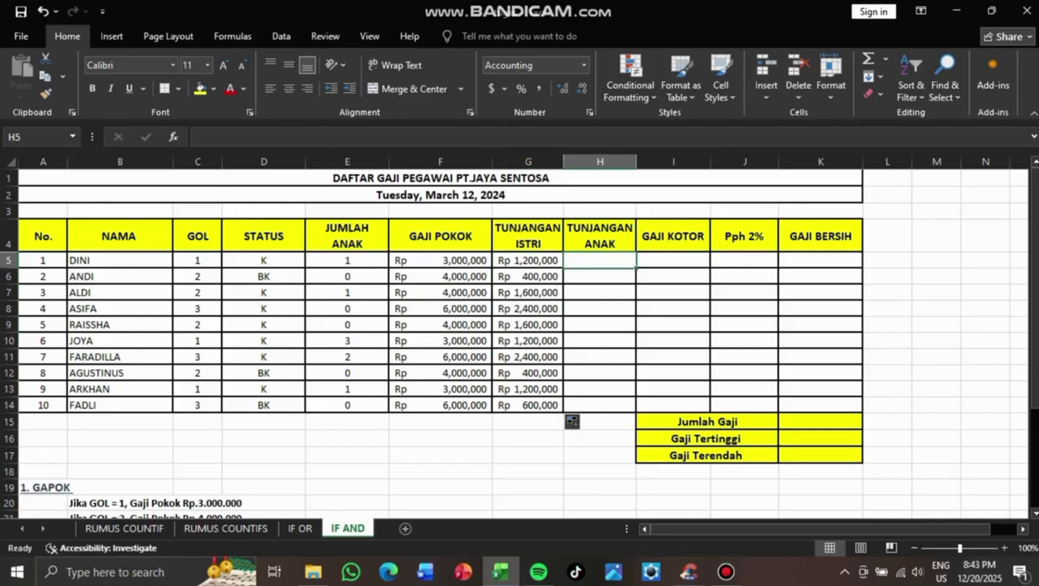
{"action": "type", "text": "="}
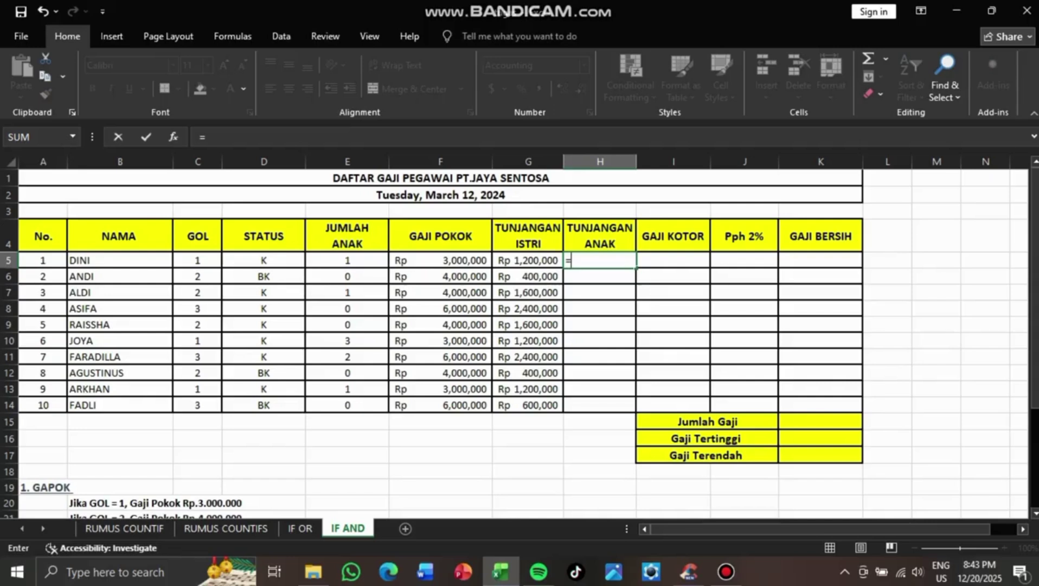
{"action": "type", "text": "IF"}
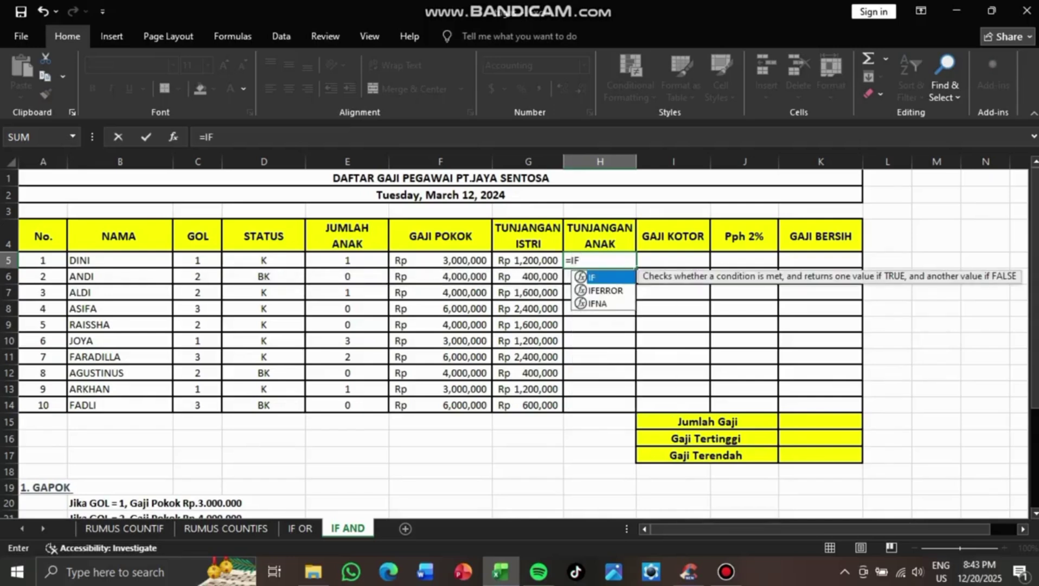
{"action": "type", "text": "(AND("}
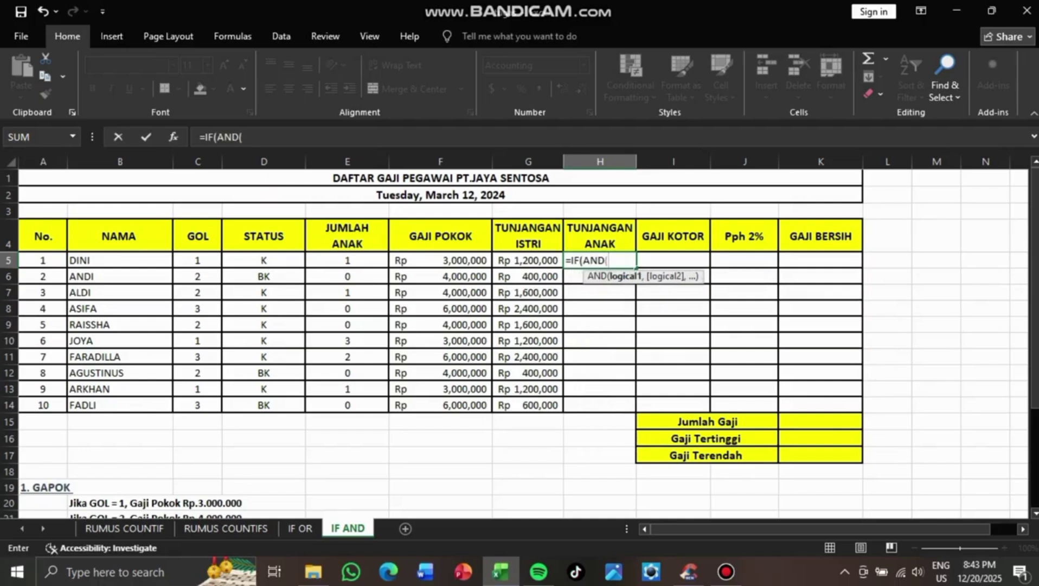
{"action": "scroll", "coordinate": [515, 341], "scroll_direction": "down", "scroll_amount": 3}
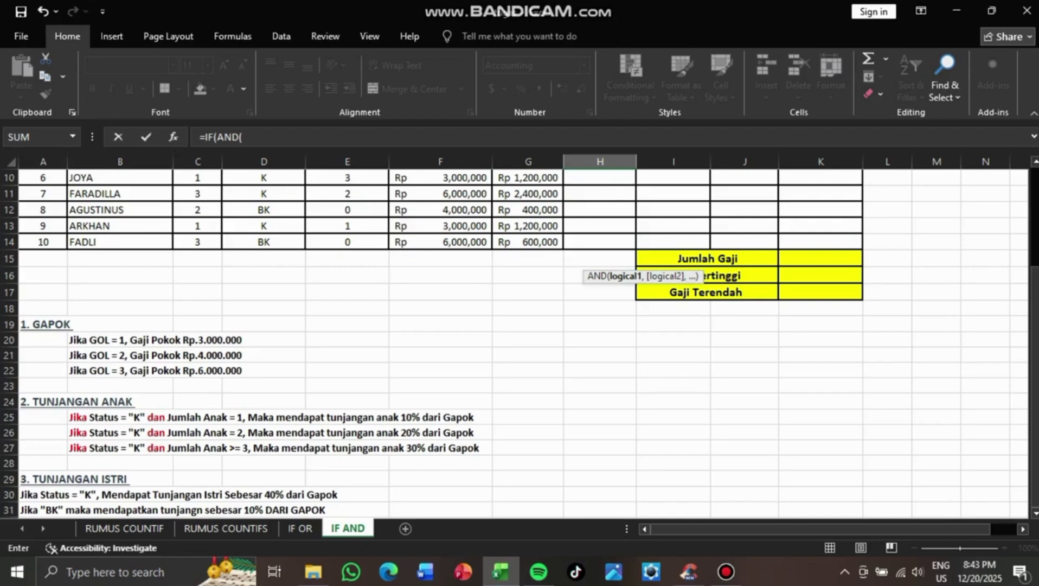
{"action": "scroll", "coordinate": [514, 342], "scroll_direction": "up", "scroll_amount": 3}
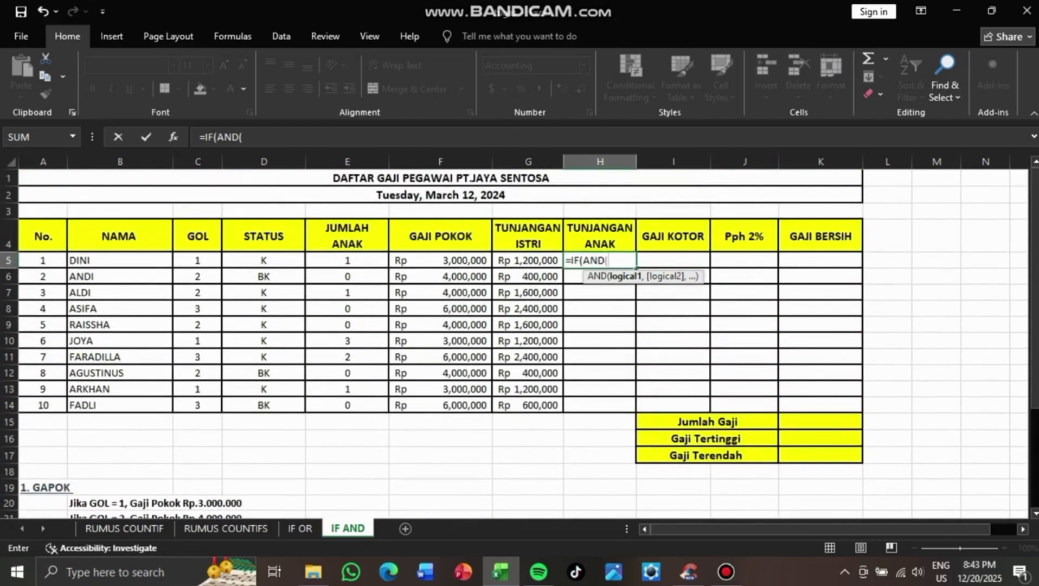
Give the H5 formula the conditions D5="K" and E5=1 inside AND, with F5*10% as the result
{"action": "left_click", "coordinate": [263, 261]}
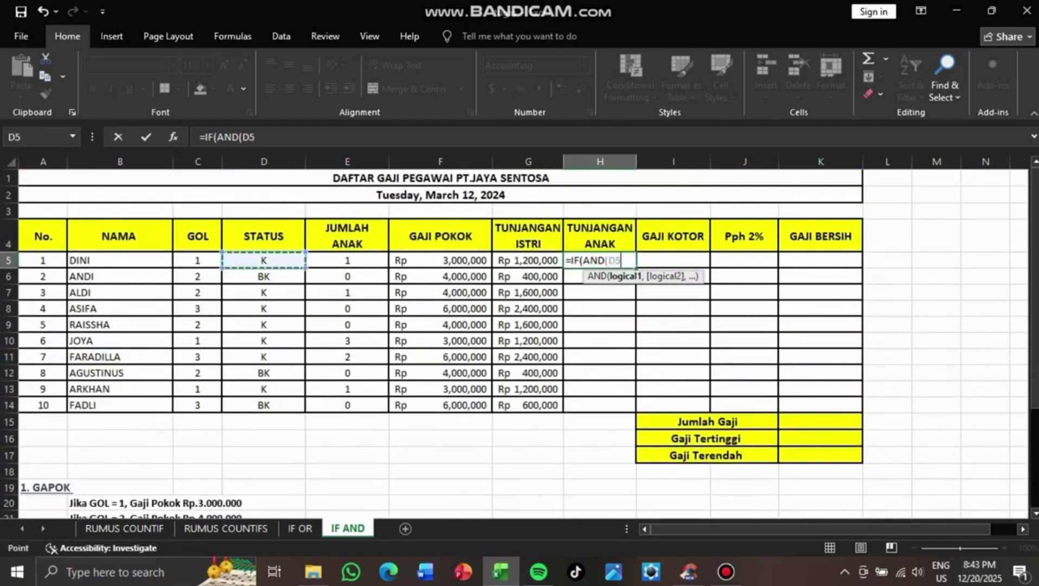
{"action": "type", "text": "="}
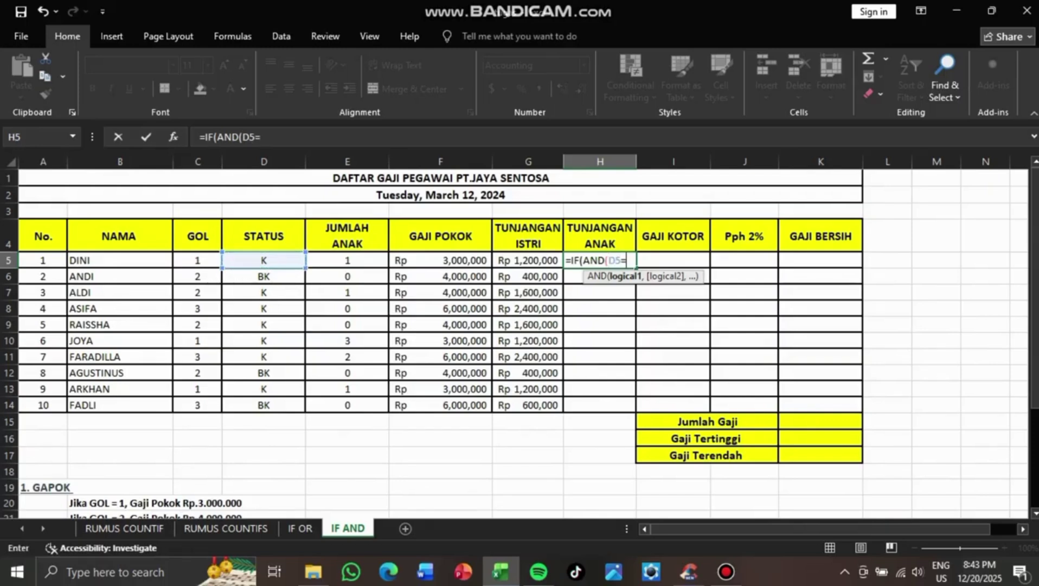
{"action": "type", "text": "\"K"}
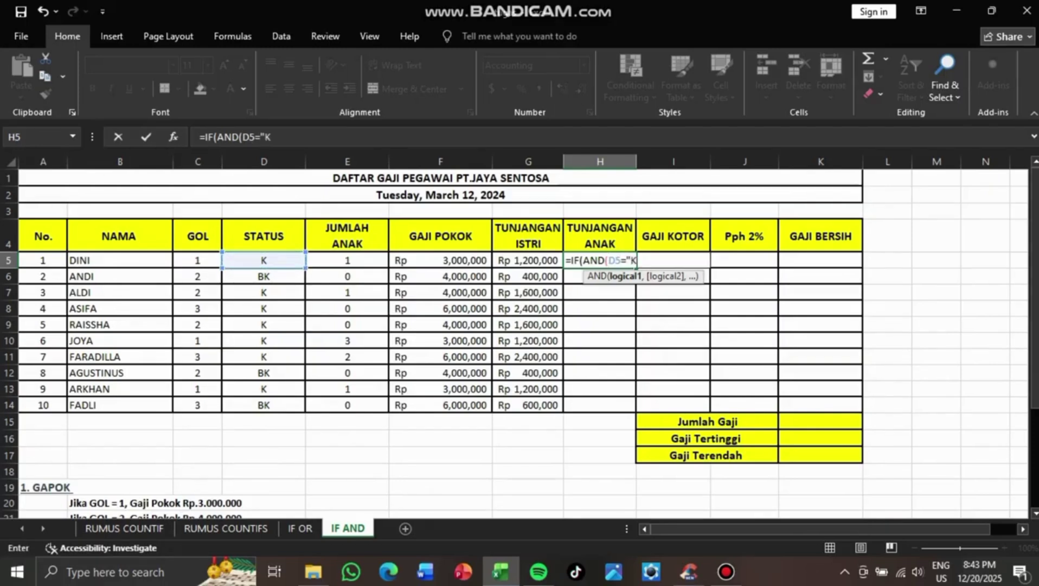
{"action": "type", "text": "\","}
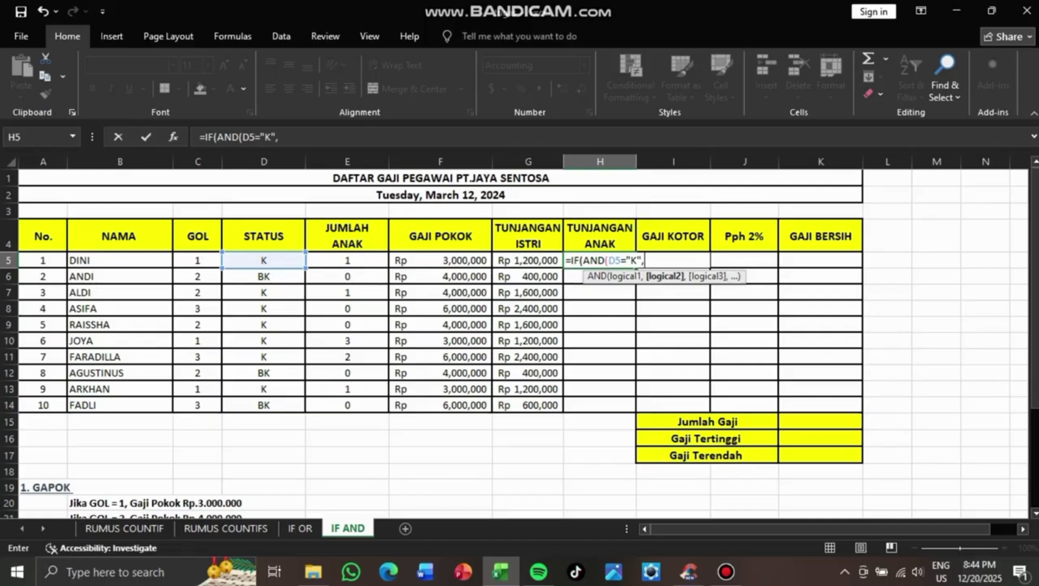
{"action": "type", "text": "E5="}
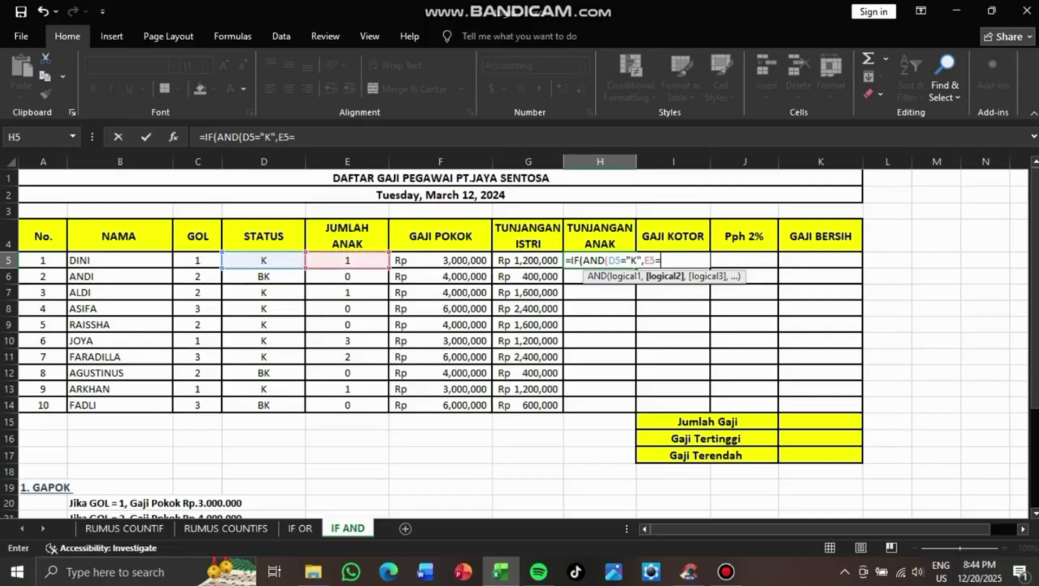
{"action": "type", "text": "1),"}
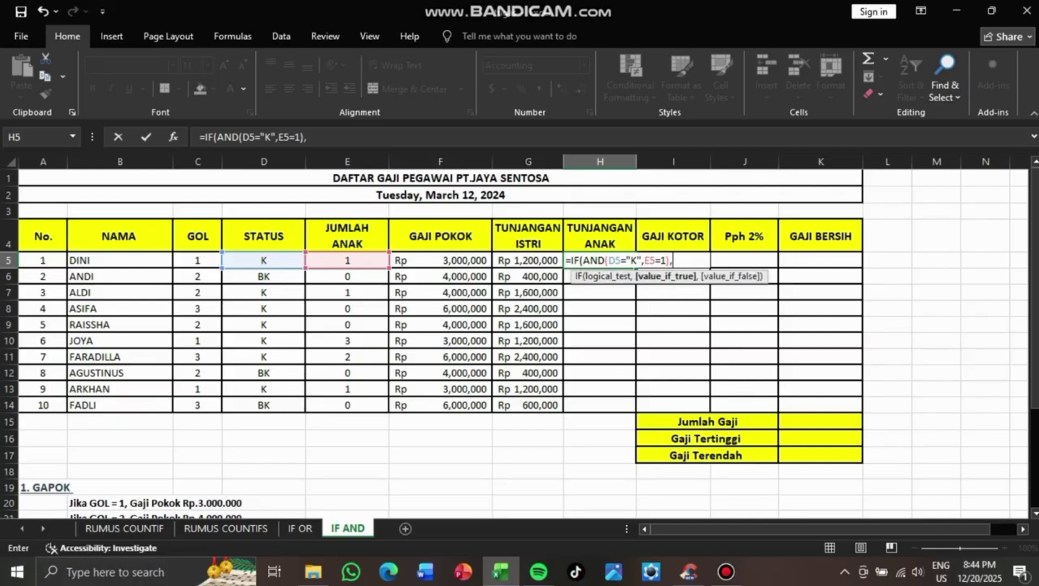
{"action": "key", "text": "Left"}
{"action": "key", "text": "Left"}
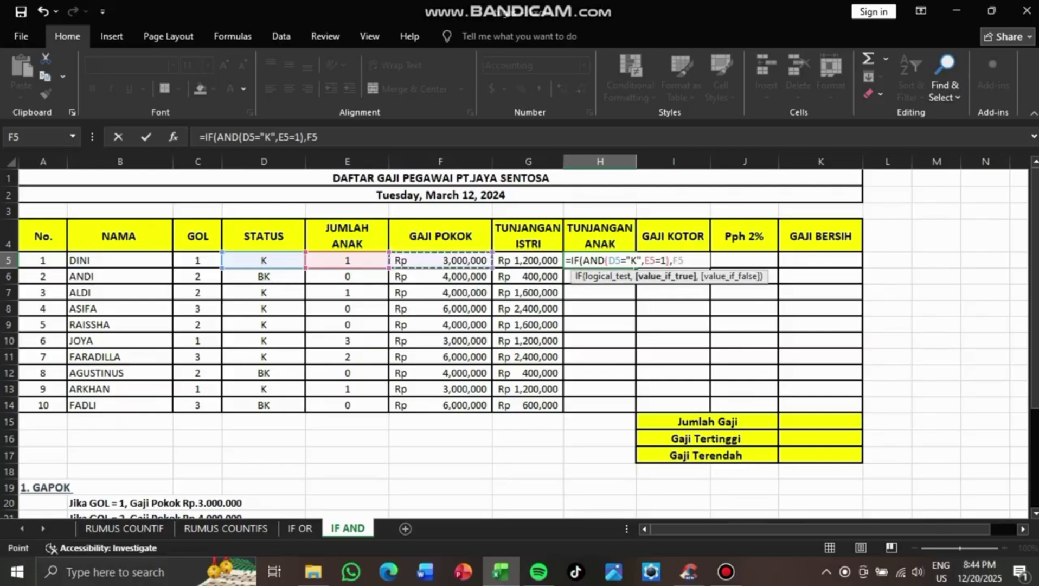
{"action": "type", "text": "*"}
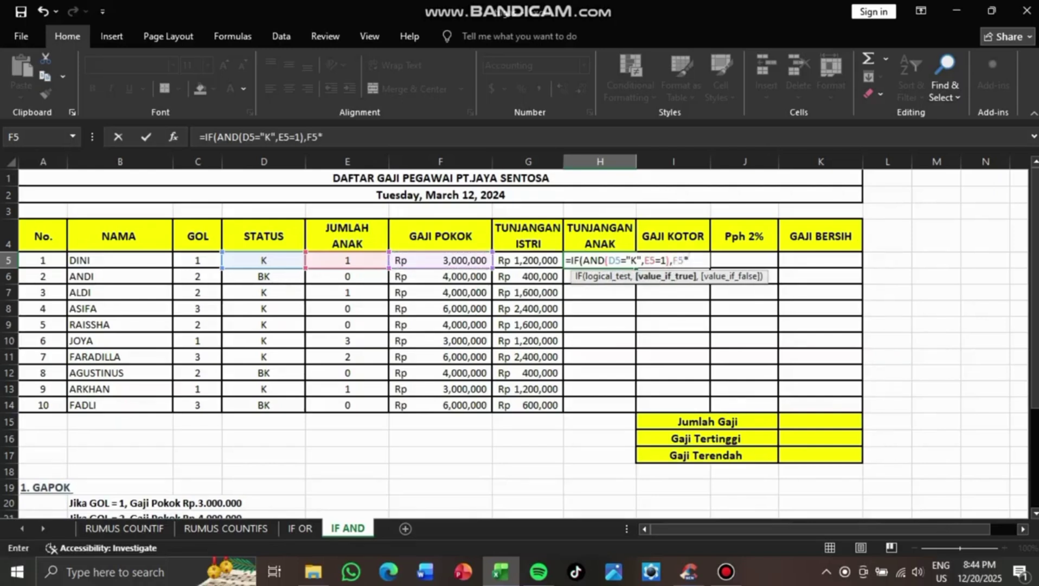
{"action": "type", "text": "10%,"}
Continue the H5 formula with a nested IF(AND( whose first condition is D5="K"
{"action": "type", "text": "d5"}
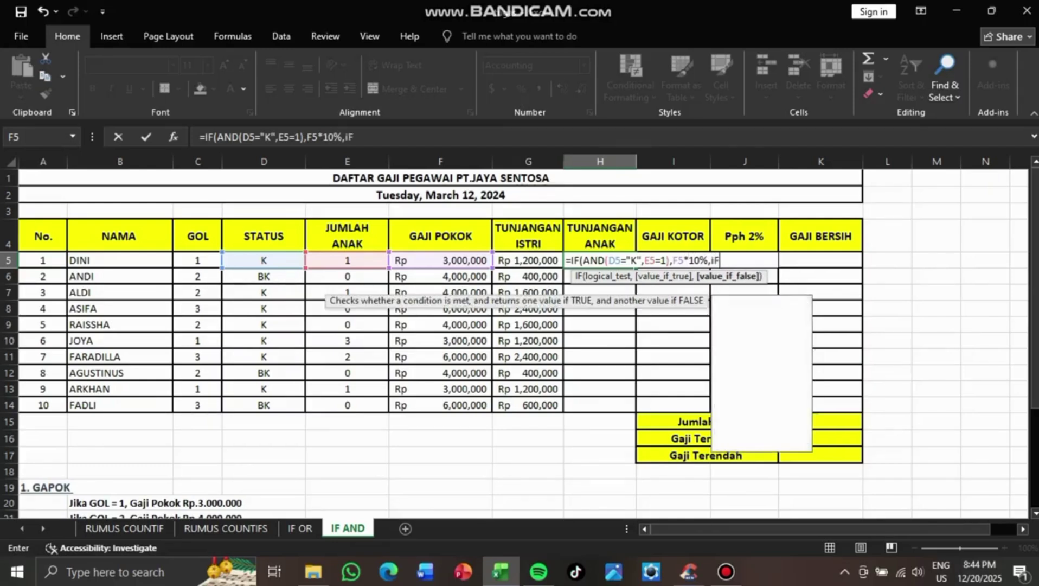
{"action": "key", "text": "BackSpace"}
{"action": "key", "text": "BackSpace"}
{"action": "type", "text": "IF(AND"}
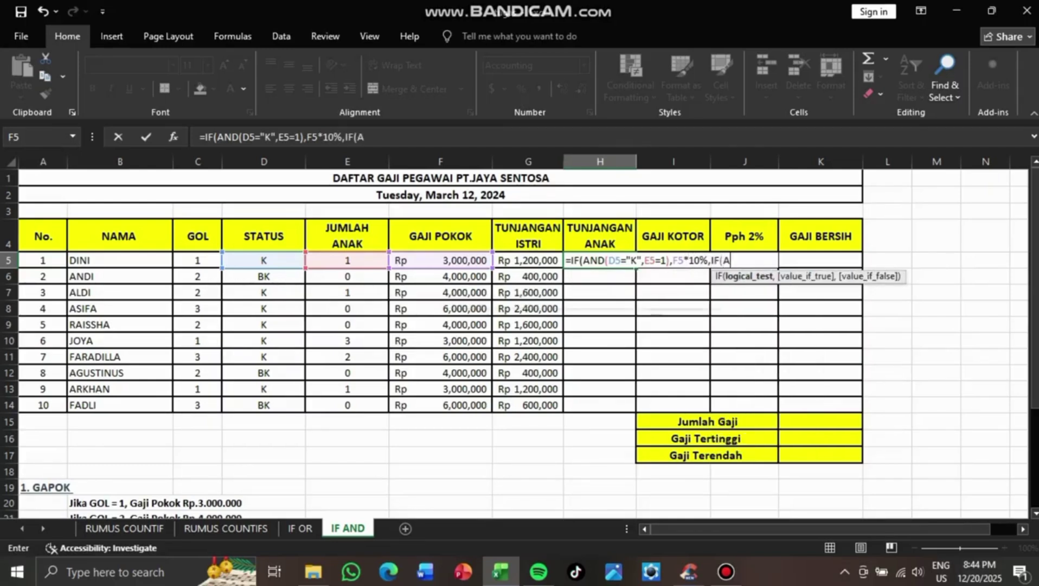
{"action": "type", "text": "("}
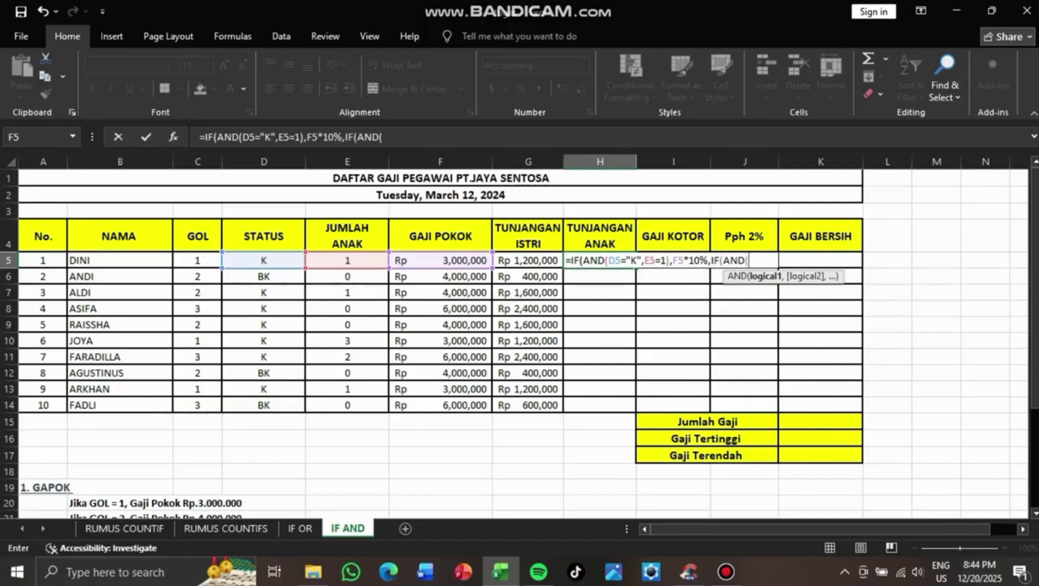
{"action": "left_click", "coordinate": [264, 260]}
{"action": "type", "text": "\""}
{"action": "key", "text": "BackSpace"}
{"action": "type", "text": "=\"K\""}
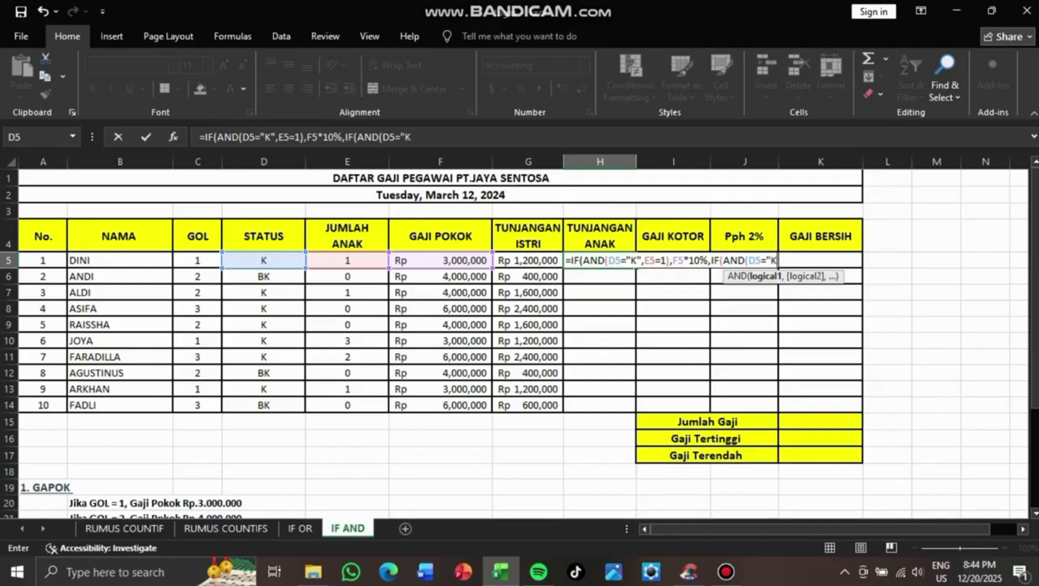
{"action": "type", "text": ","}
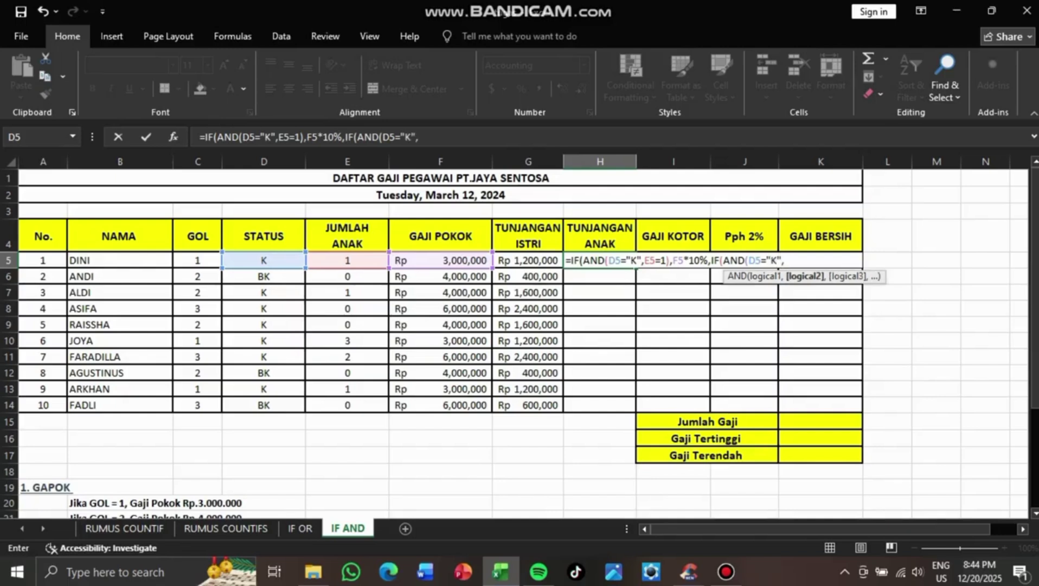
Add E5=2 as the second condition of the nested AND in H5 and close its parenthesis
{"action": "left_click", "coordinate": [347, 260]}
{"action": "type", "text": "=2"}
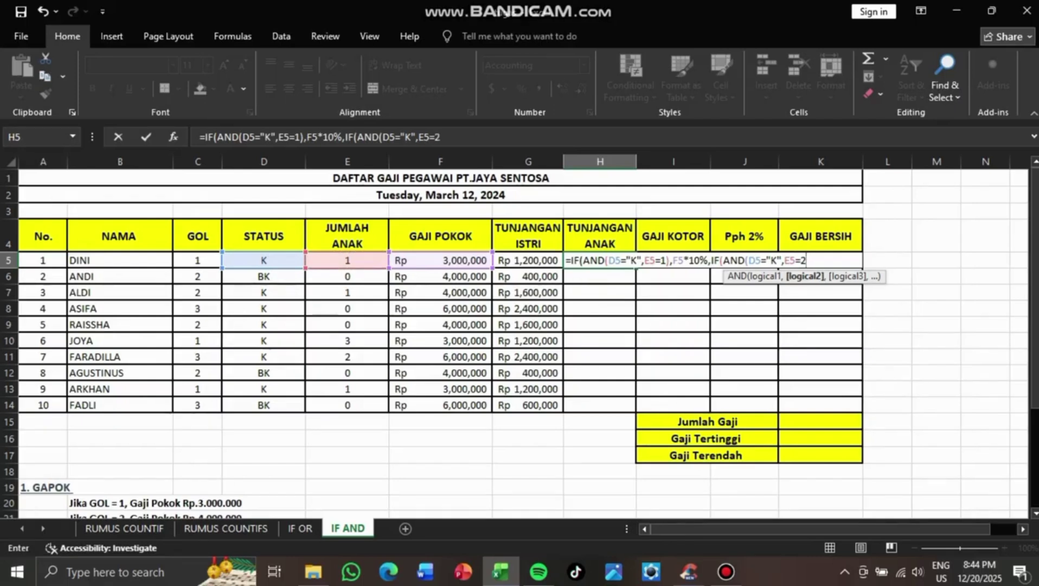
{"action": "type", "text": "),"}
{"action": "key", "text": "BackSpace"}
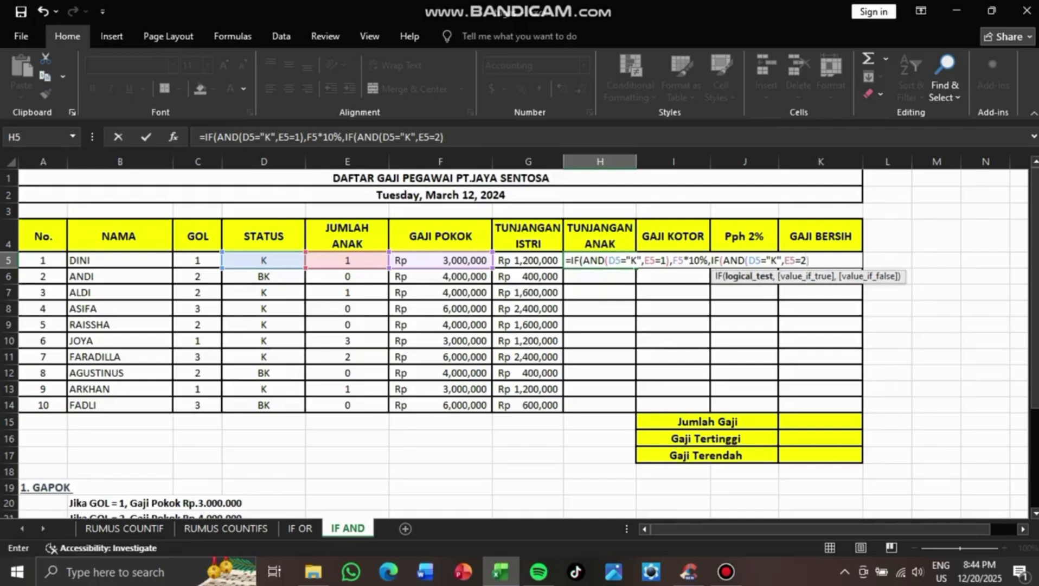
{"action": "key", "text": "Return"}
{"action": "key", "text": "Return"}
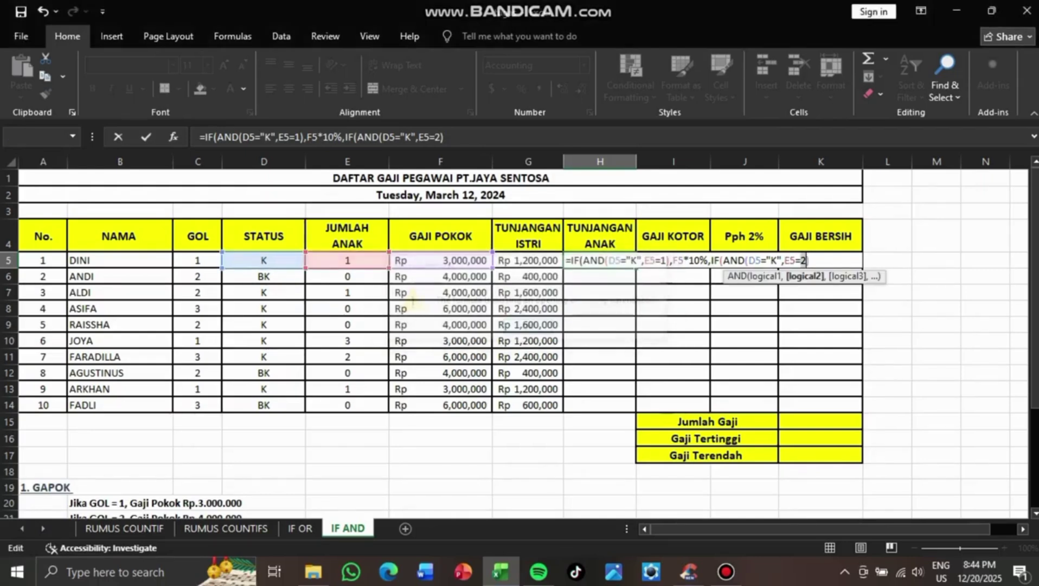
{"action": "key", "text": "Right"}
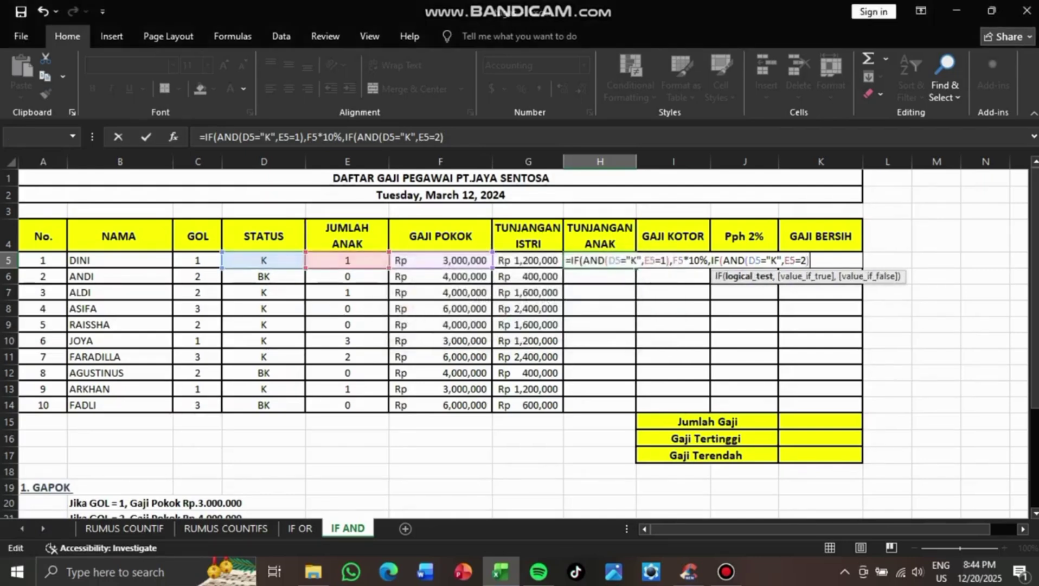
Enter F5*20% as the result for the two-children condition in the H5 formula
{"action": "type", "text": "."}
{"action": "type", "text": ","}
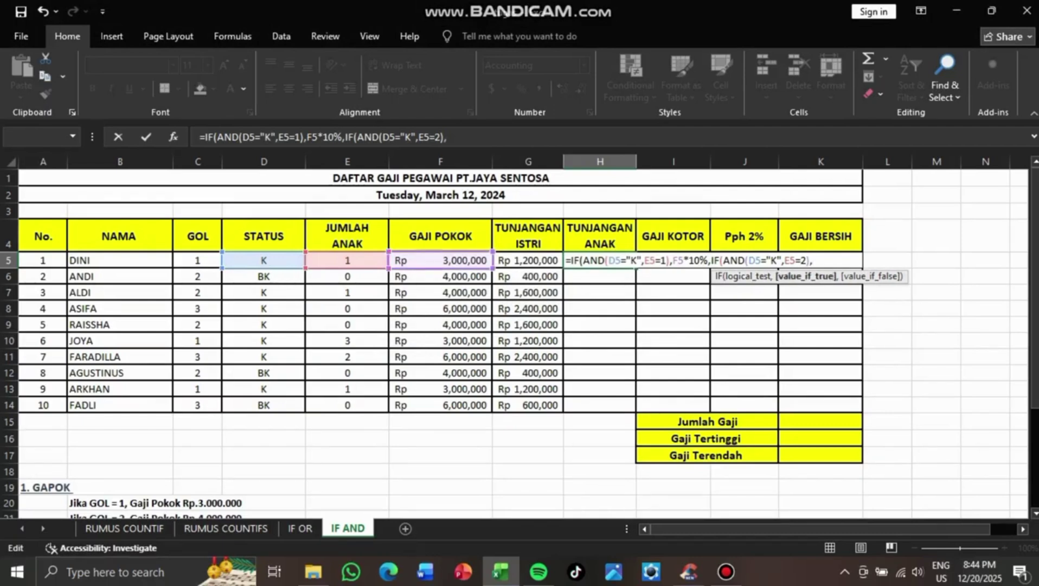
{"action": "key", "text": "Left"}
{"action": "key", "text": "Left"}
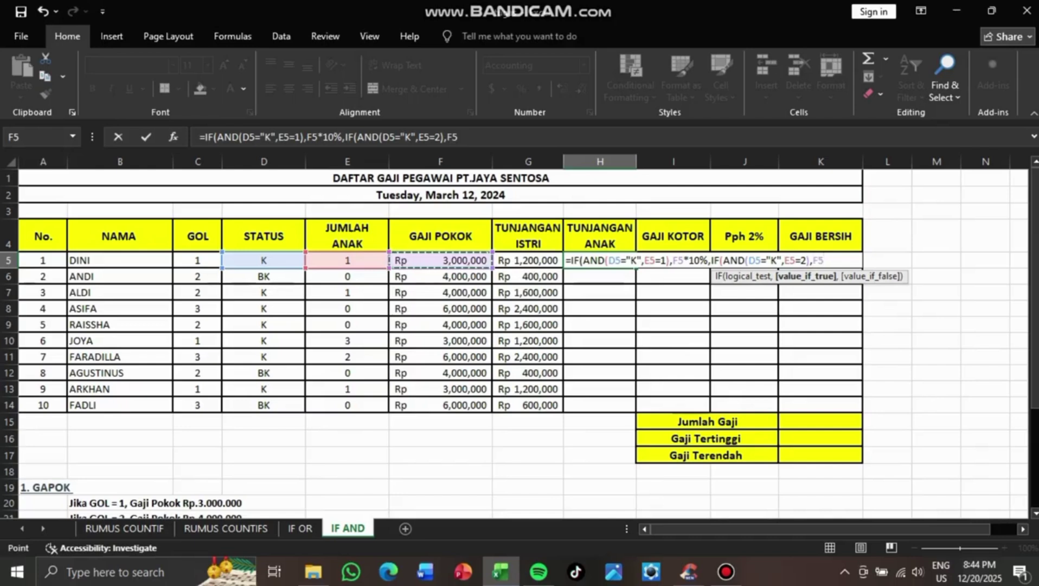
{"action": "type", "text": "*"}
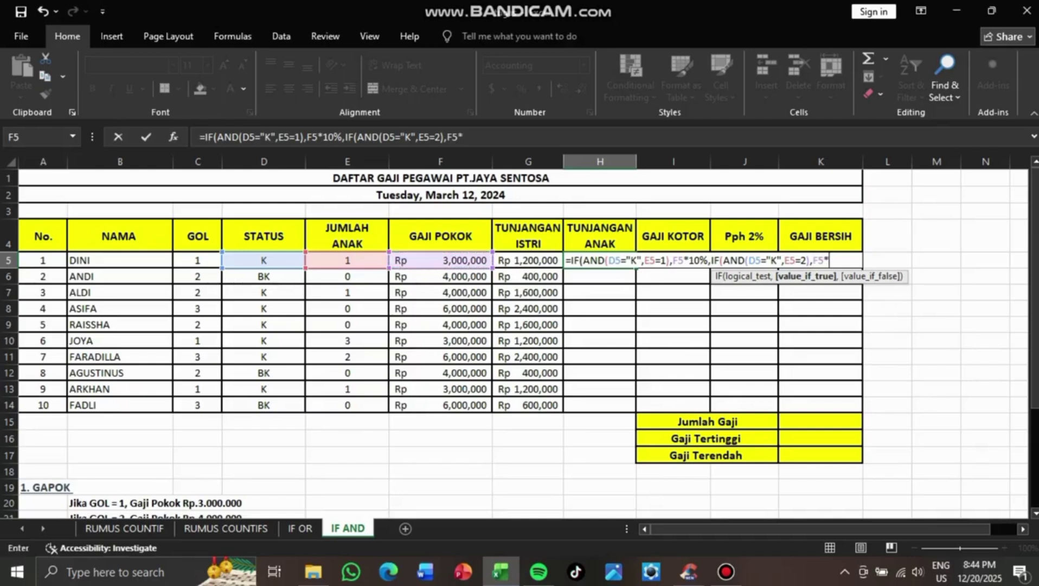
{"action": "type", "text": "20%"}
Nest a third IF in the H5 formula with the test AND(D5="K",E5>=3)
{"action": "type", "text": ",IF"}
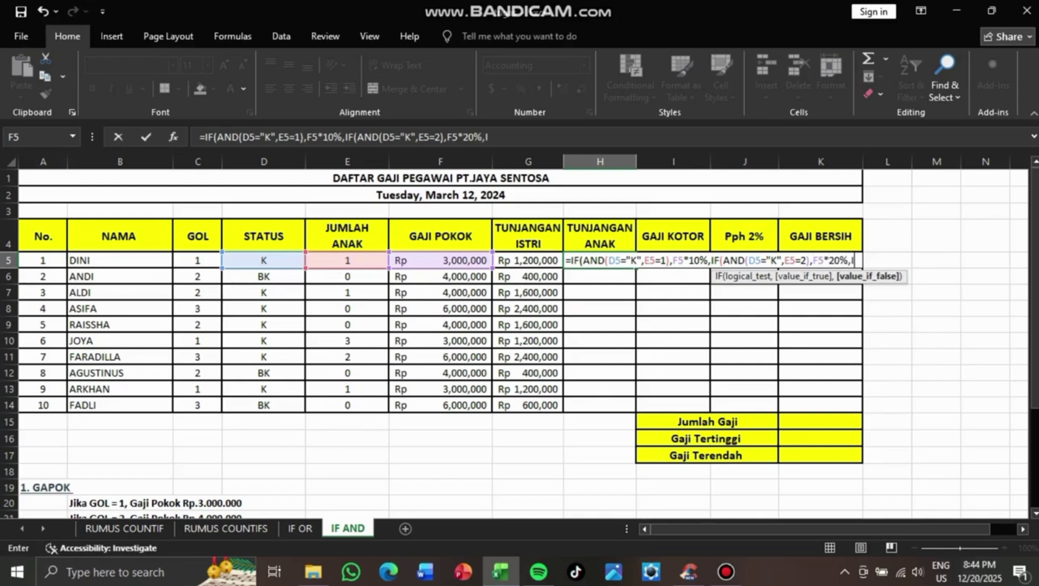
{"action": "type", "text": "(AND("}
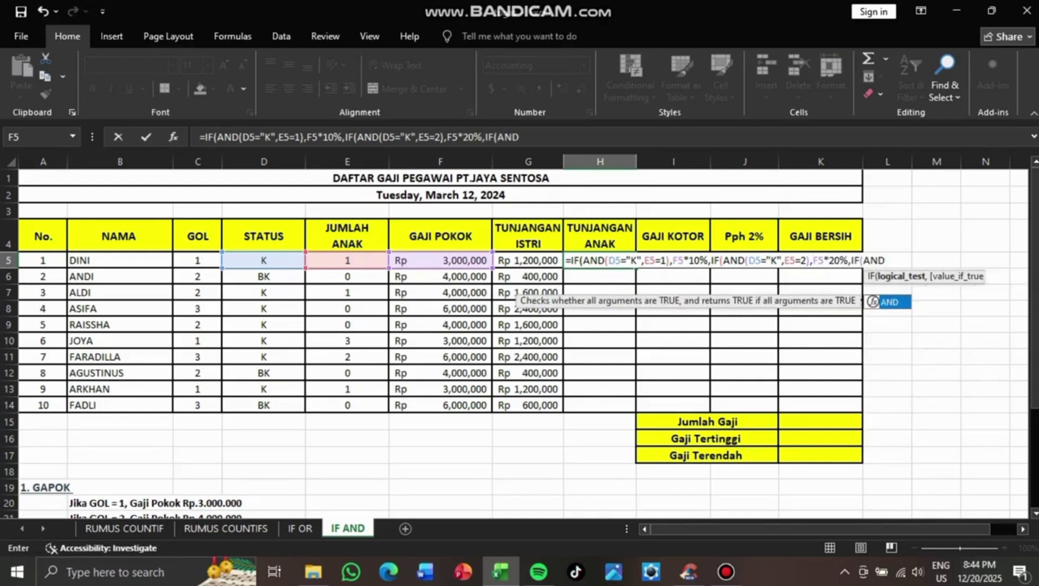
{"action": "left_click", "coordinate": [264, 260]}
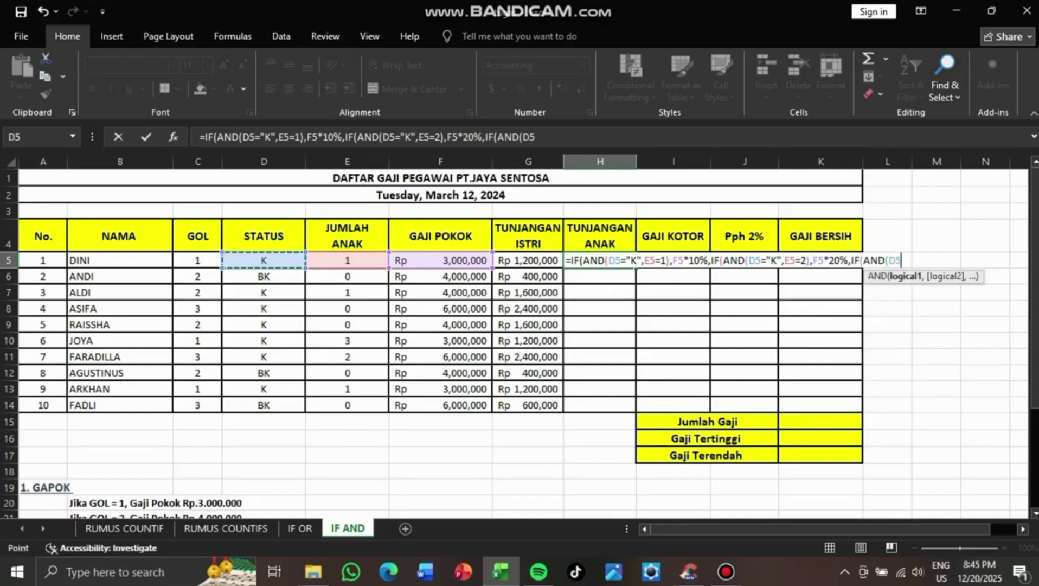
{"action": "type", "text": "=\"K\","}
{"action": "key", "text": "Left"}
{"action": "key", "text": "Left"}
{"action": "key", "text": "Left"}
{"action": "type", "text": ">=3"}
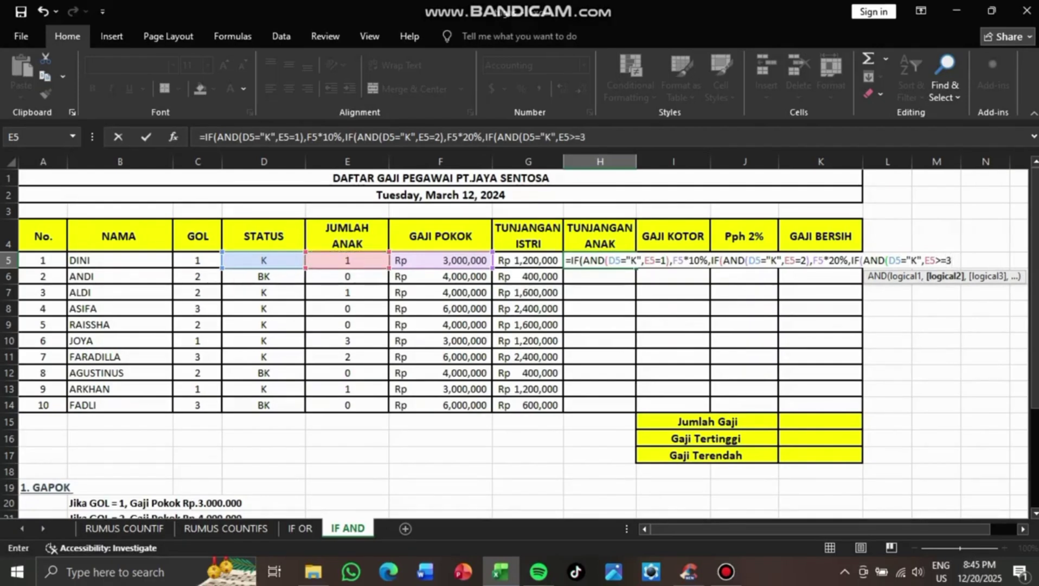
{"action": "type", "text": "),"}
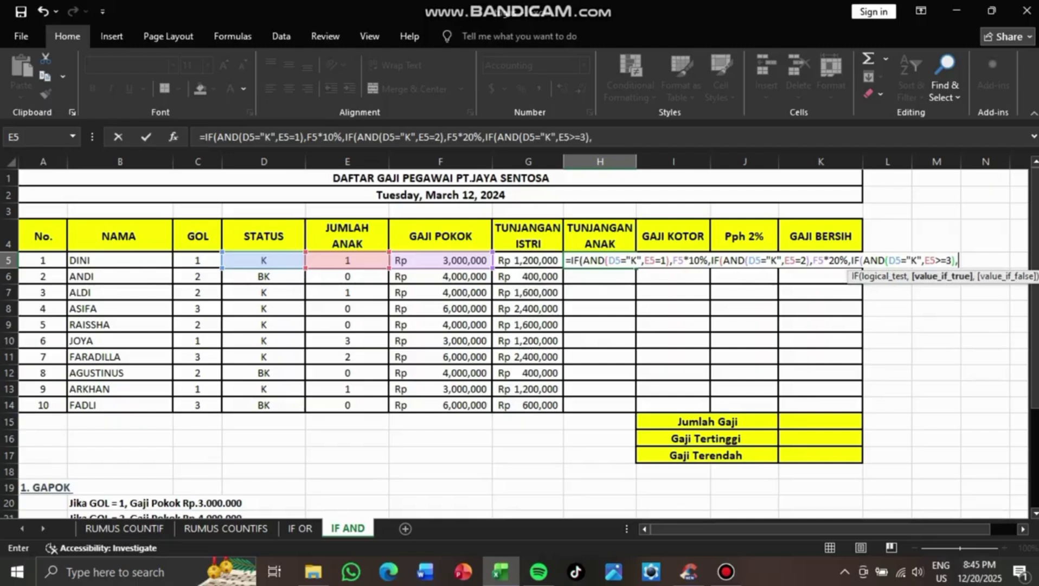
Finish the H5 formula with F5*30% for the third test and 0 otherwise, accepting the suggested parenthesis correction
{"action": "key", "text": "Left"}
{"action": "key", "text": "Left"}
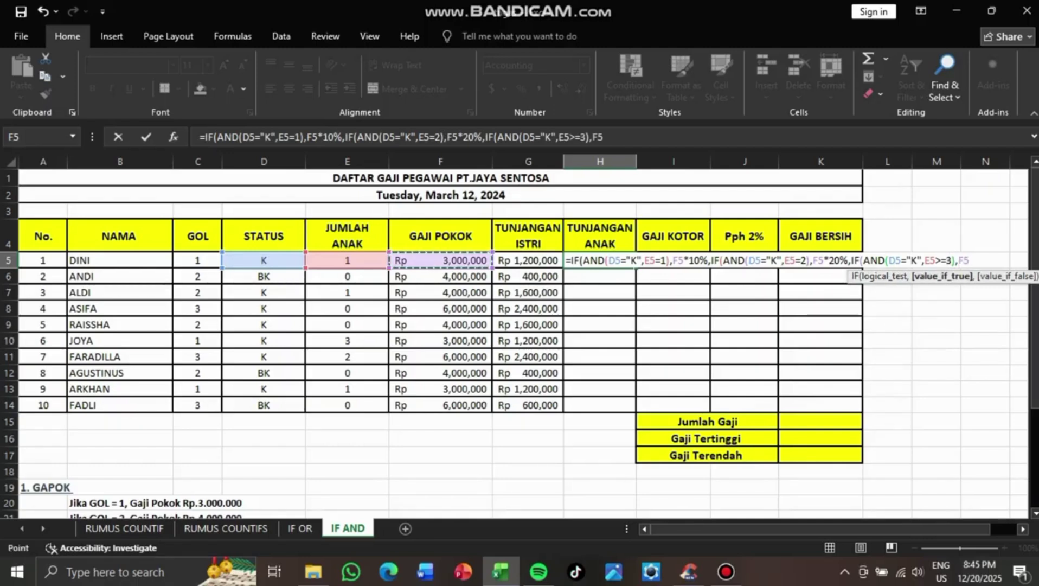
{"action": "type", "text": "*3"}
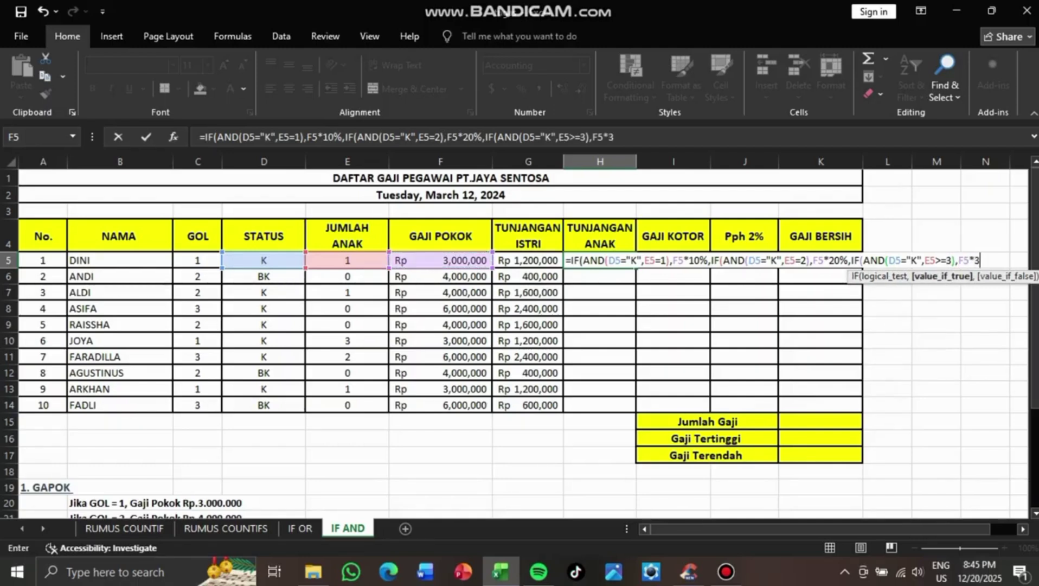
{"action": "type", "text": "0%,0"}
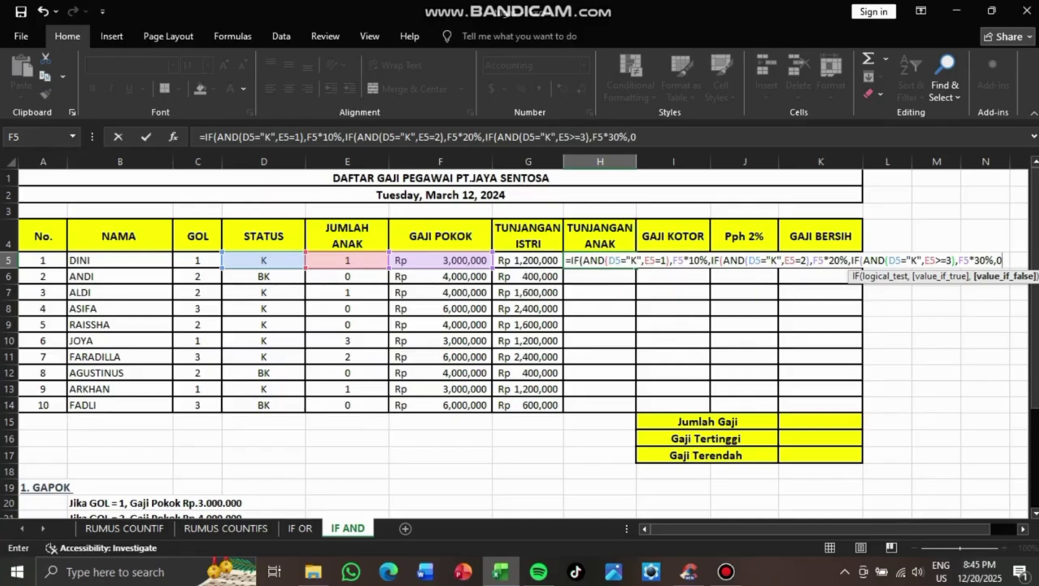
{"action": "key", "text": "Return"}
{"action": "key", "text": "Return"}
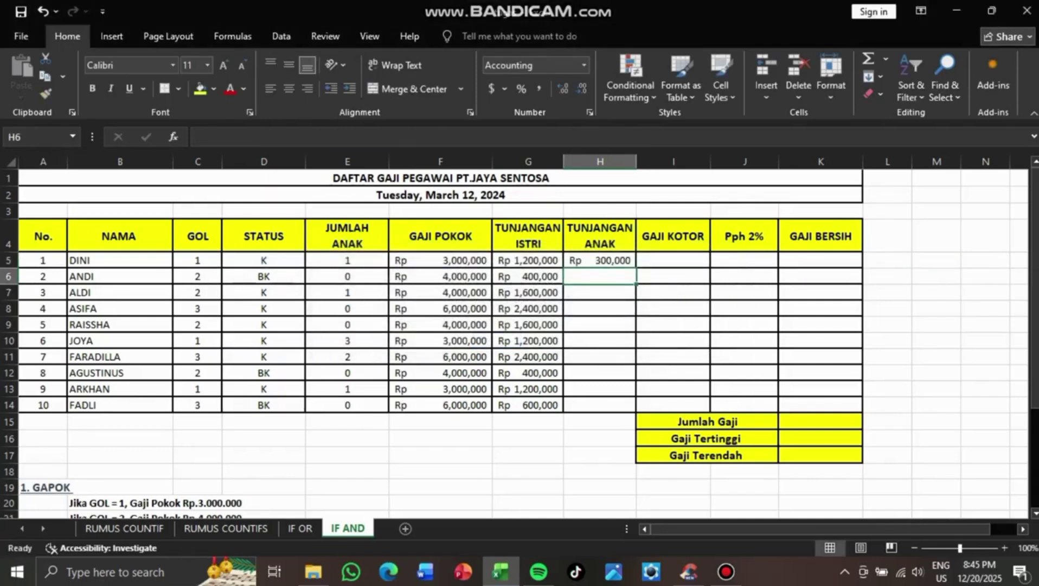
Fill the TUNJANGAN ANAK formula from H5 down through H14 and check row 6 against its status and number of children
{"action": "left_click", "coordinate": [600, 260]}
{"action": "left_click_drag", "start_coordinate": [636, 284], "coordinate": [636, 408]}
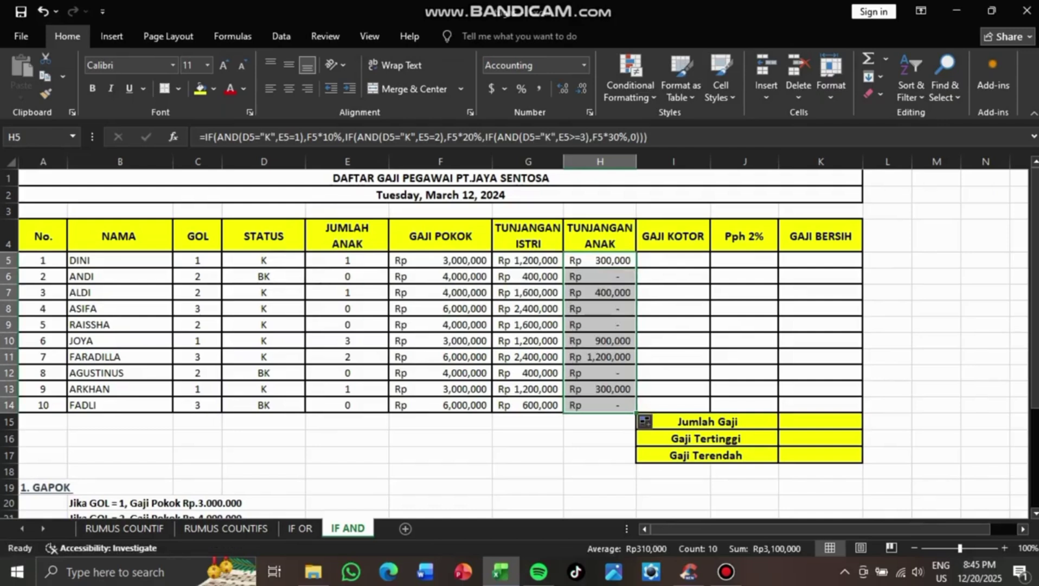
{"action": "left_click", "coordinate": [673, 277]}
{"action": "left_click", "coordinate": [600, 261]}
{"action": "left_click", "coordinate": [600, 276]}
{"action": "left_click", "coordinate": [347, 276]}
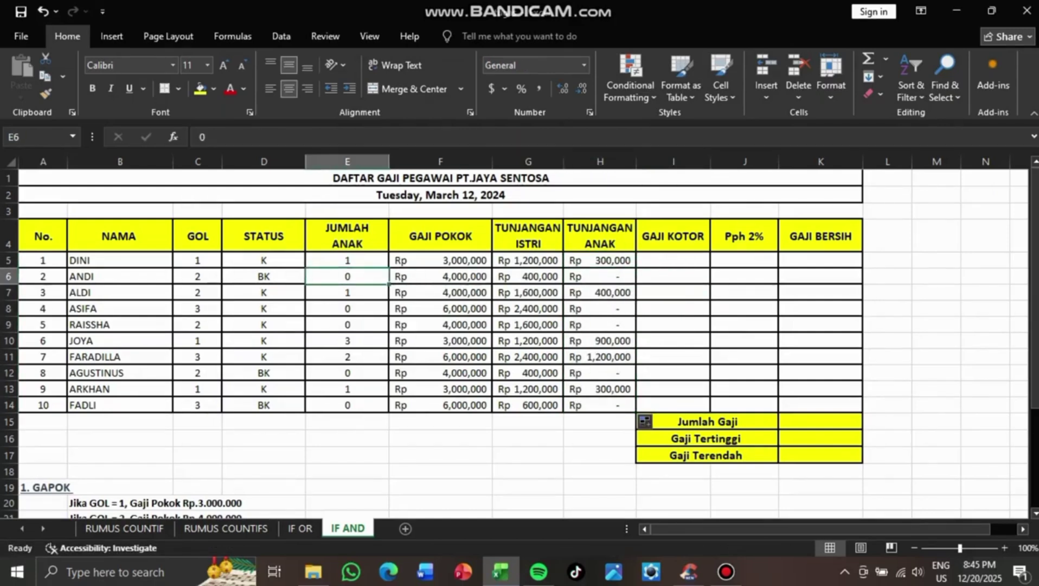
{"action": "left_click", "coordinate": [263, 277]}
{"action": "left_click", "coordinate": [347, 276]}
Calculate GAJI KOTOR in I5 with =SUM(F5:H5) and fill the formula down through I14
{"action": "left_click", "coordinate": [673, 261]}
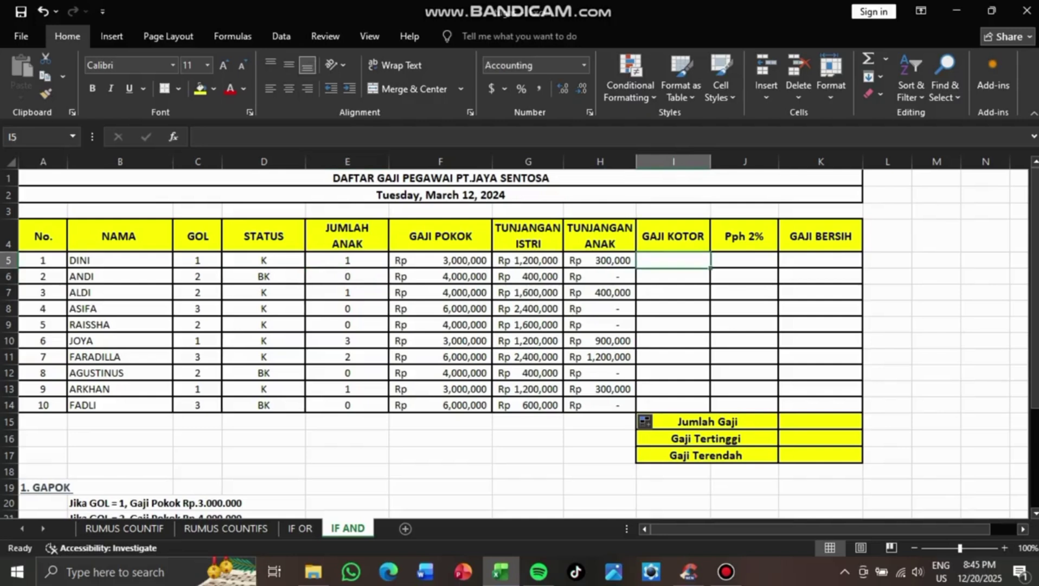
{"action": "type", "text": "=SUM("}
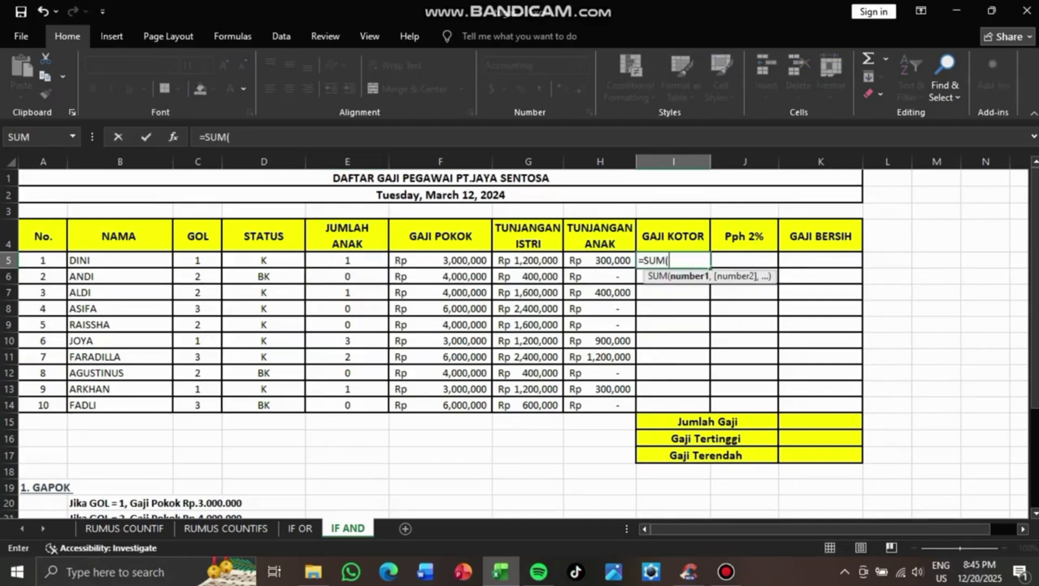
{"action": "left_click_drag", "start_coordinate": [447, 261], "coordinate": [598, 260]}
{"action": "key", "text": "Return"}
{"action": "left_click", "coordinate": [673, 261]}
{"action": "left_click_drag", "start_coordinate": [711, 268], "coordinate": [710, 406]}
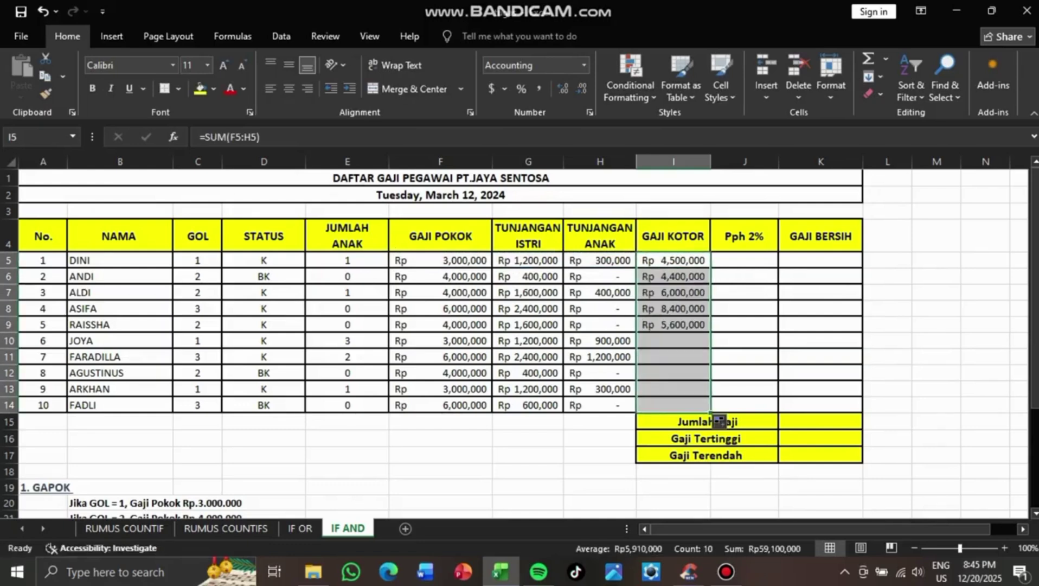
{"action": "left_click_drag", "start_coordinate": [744, 260], "coordinate": [740, 342]}
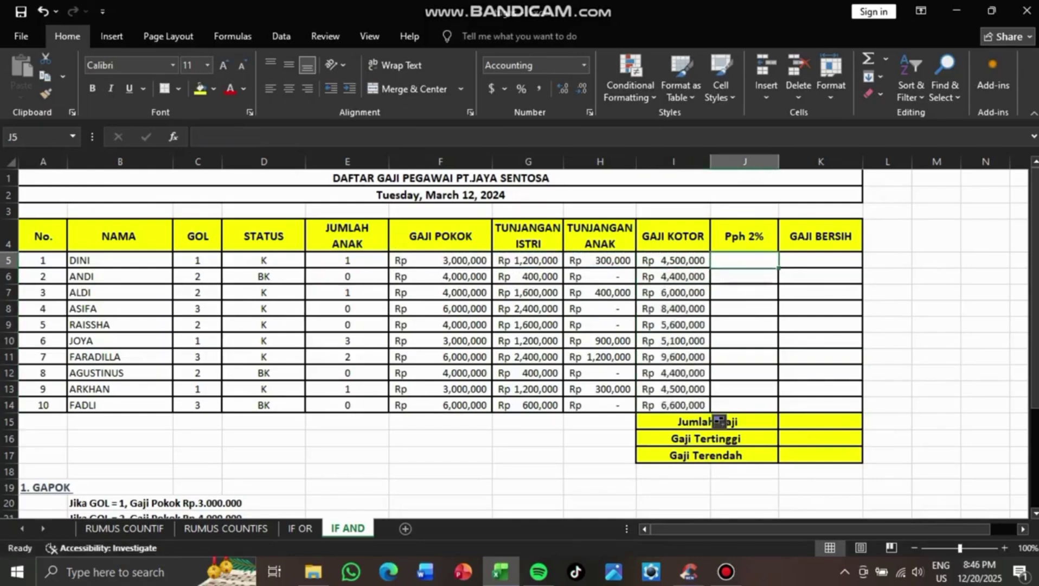
Calculate Pph 2% in J5 with =I5*2% and fill the formula down through J14
{"action": "type", "text": "="}
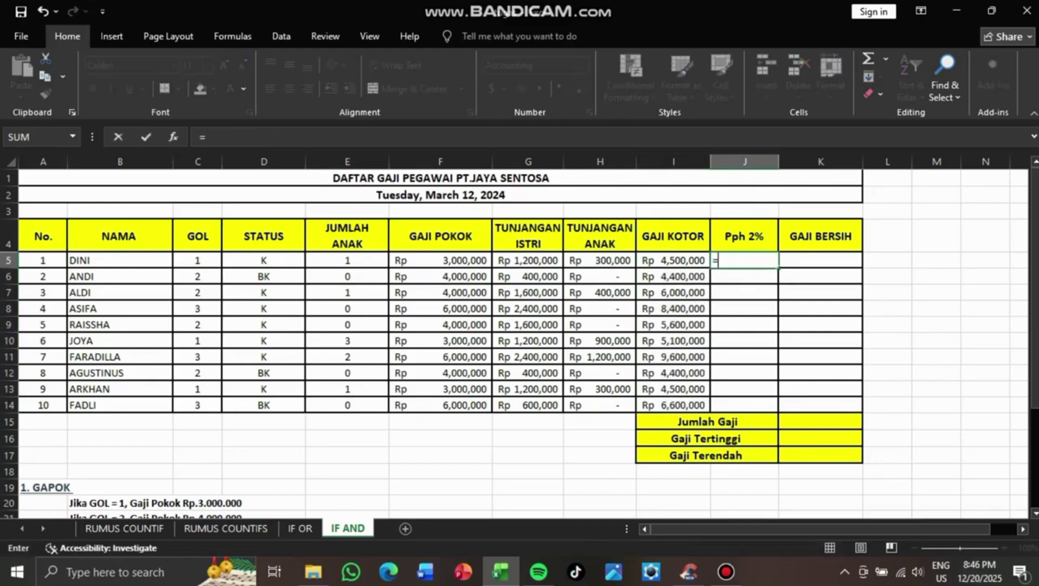
{"action": "left_click", "coordinate": [674, 261]}
{"action": "type", "text": "*2%"}
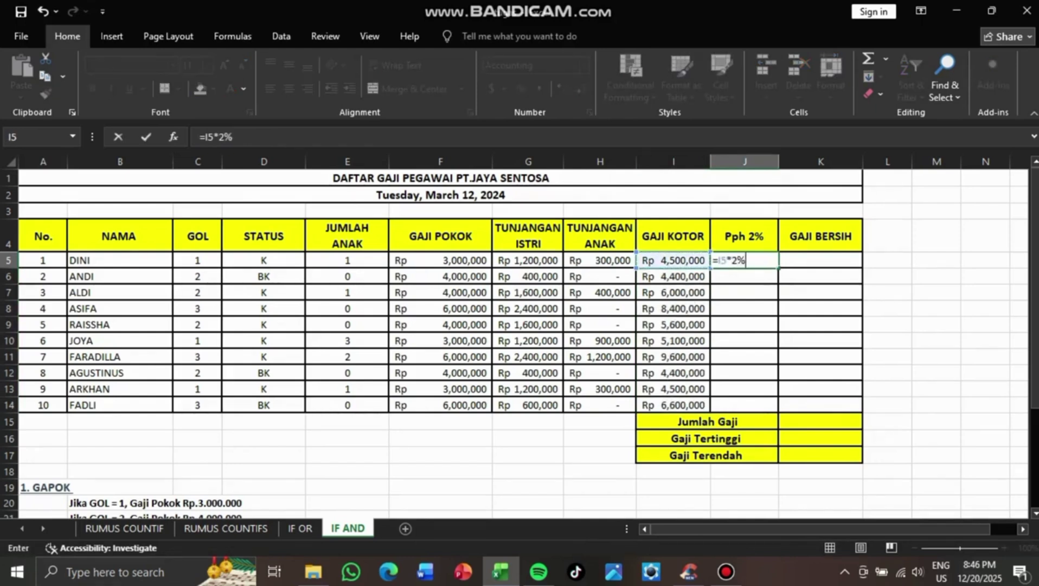
{"action": "key", "text": "Return"}
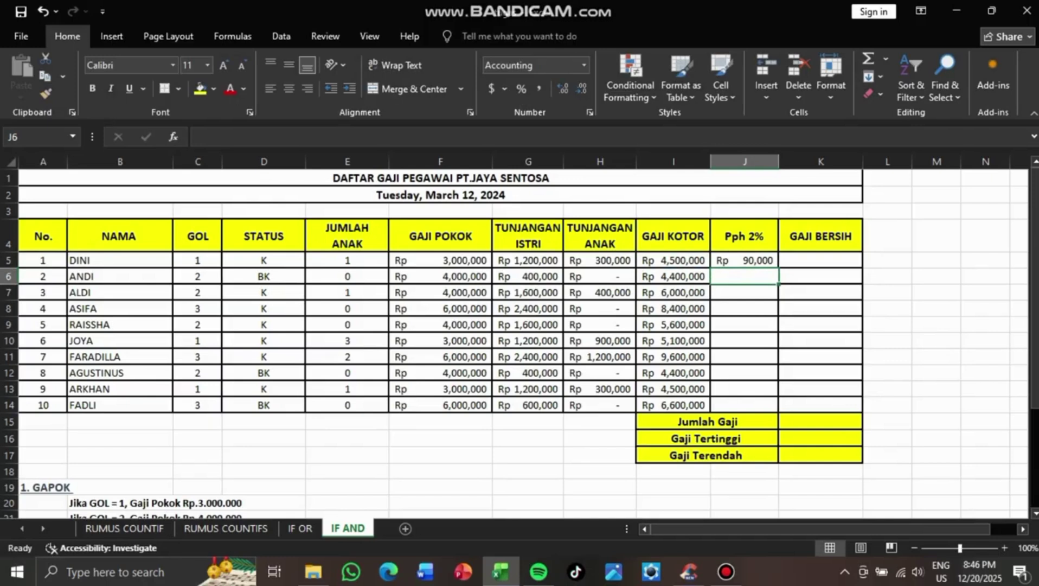
{"action": "left_click", "coordinate": [744, 261]}
{"action": "left_click_drag", "start_coordinate": [778, 268], "coordinate": [773, 408]}
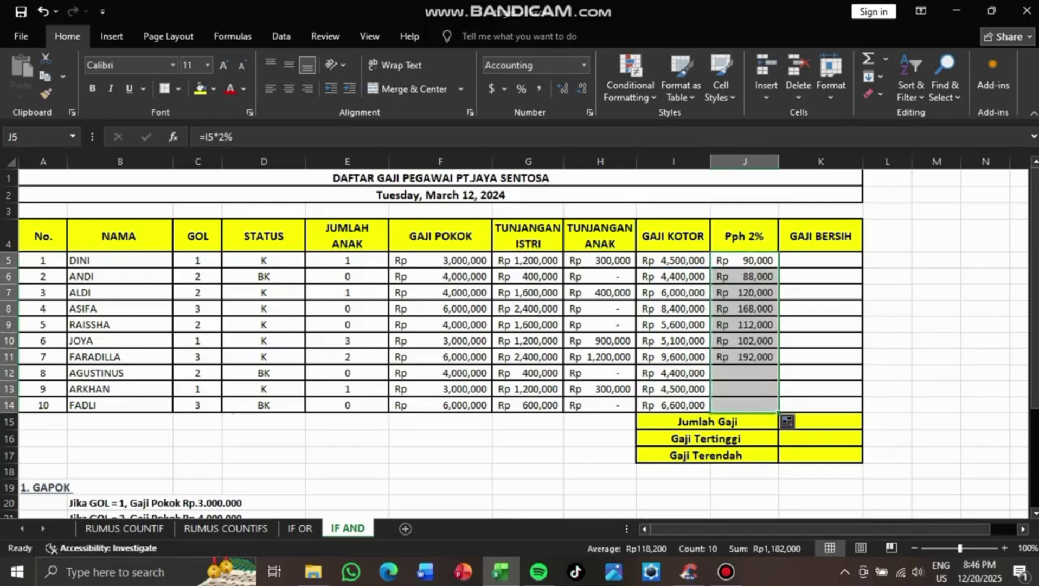
Calculate GAJI BERSIH in K5 with =I5-J5 and fill the formula down through K14
{"action": "left_click", "coordinate": [820, 260]}
{"action": "type", "text": "="}
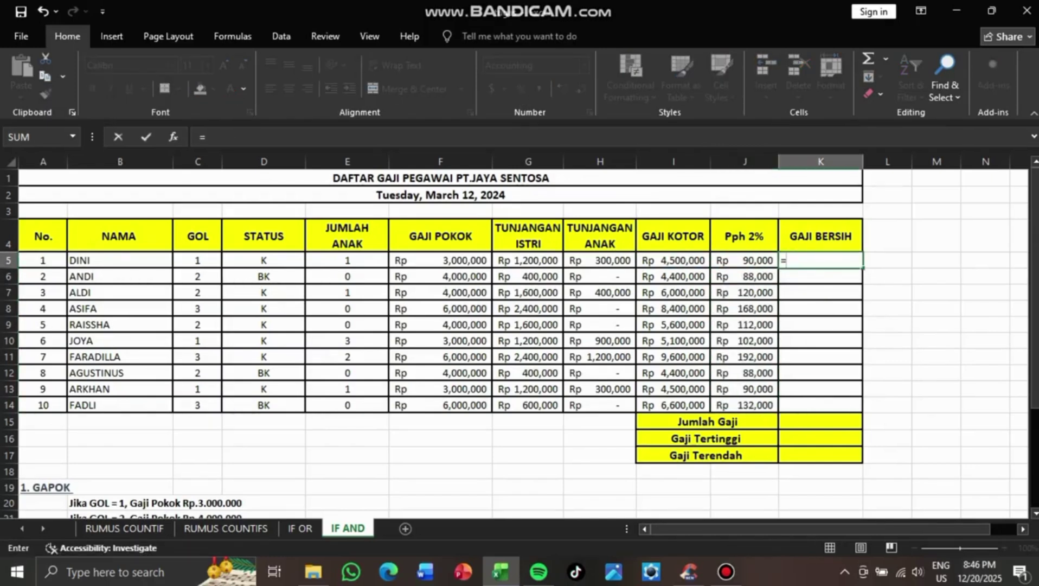
{"action": "key", "text": "Left"}
{"action": "key", "text": "Left"}
{"action": "type", "text": "-"}
{"action": "key", "text": "Left"}
{"action": "key", "text": "Return"}
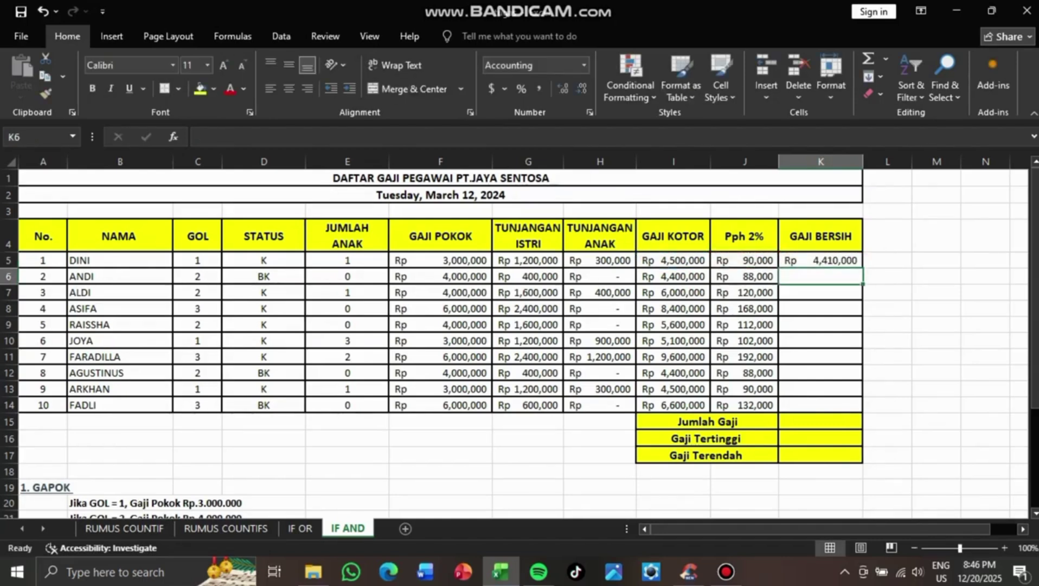
{"action": "left_click", "coordinate": [819, 261]}
{"action": "left_click_drag", "start_coordinate": [862, 268], "coordinate": [846, 407]}
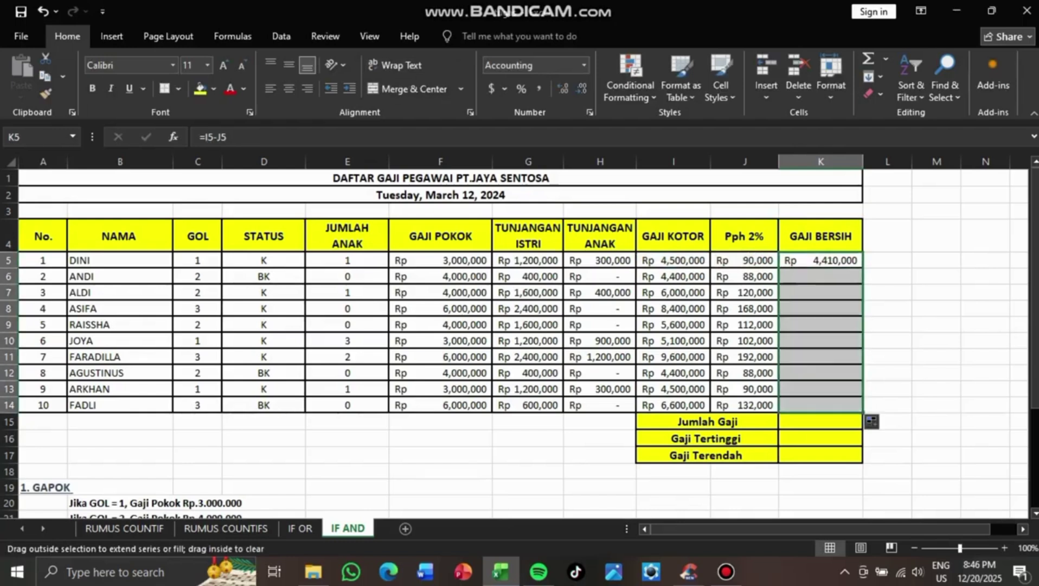
Total the net salaries for Jumlah Gaji in K15 with a SUM of K5:K14
{"action": "left_click", "coordinate": [820, 421]}
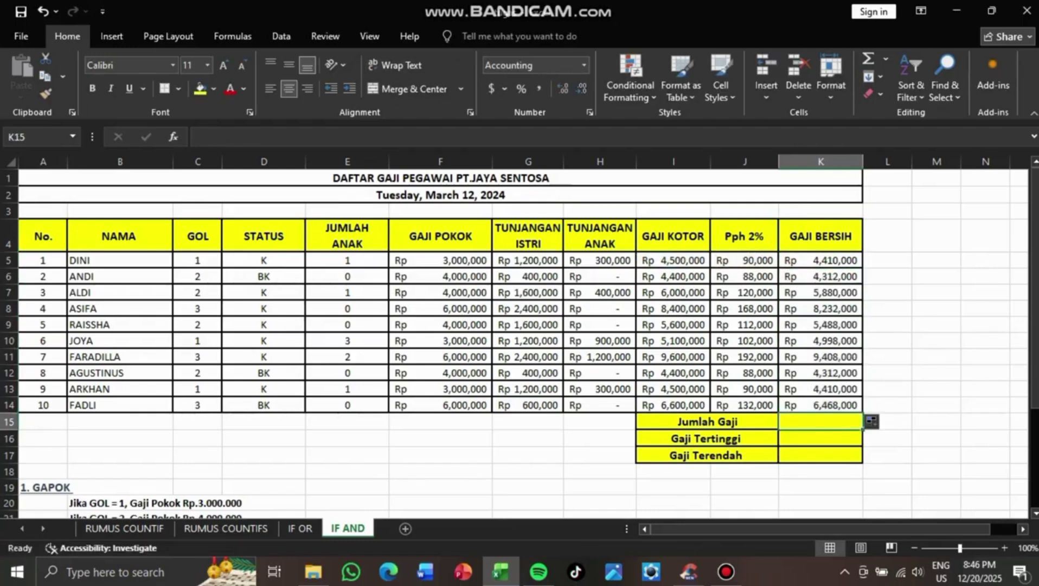
{"action": "type", "text": "=SUM("}
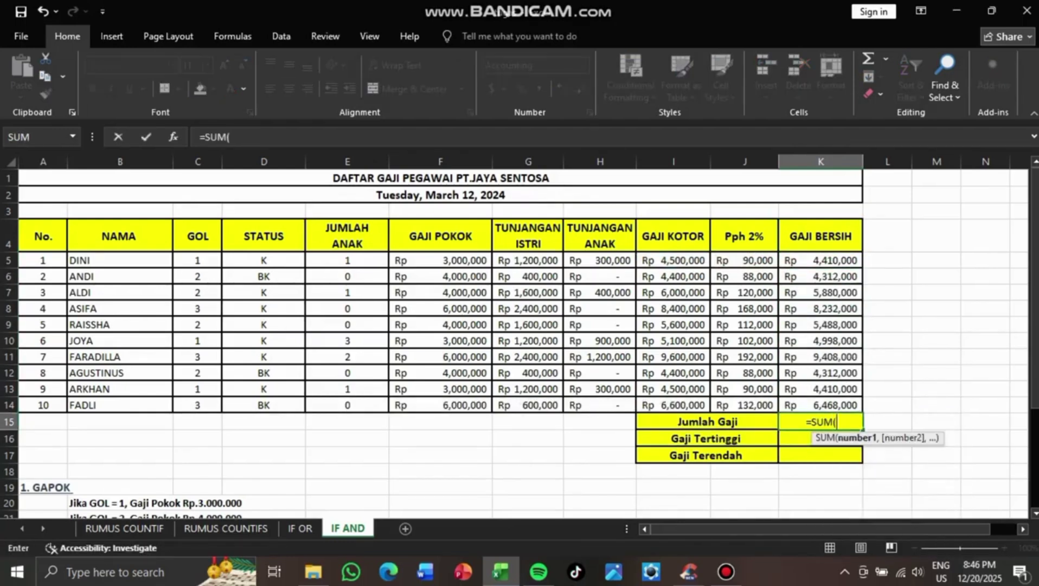
{"action": "left_click_drag", "start_coordinate": [820, 261], "coordinate": [835, 405]}
{"action": "key", "text": "Return"}
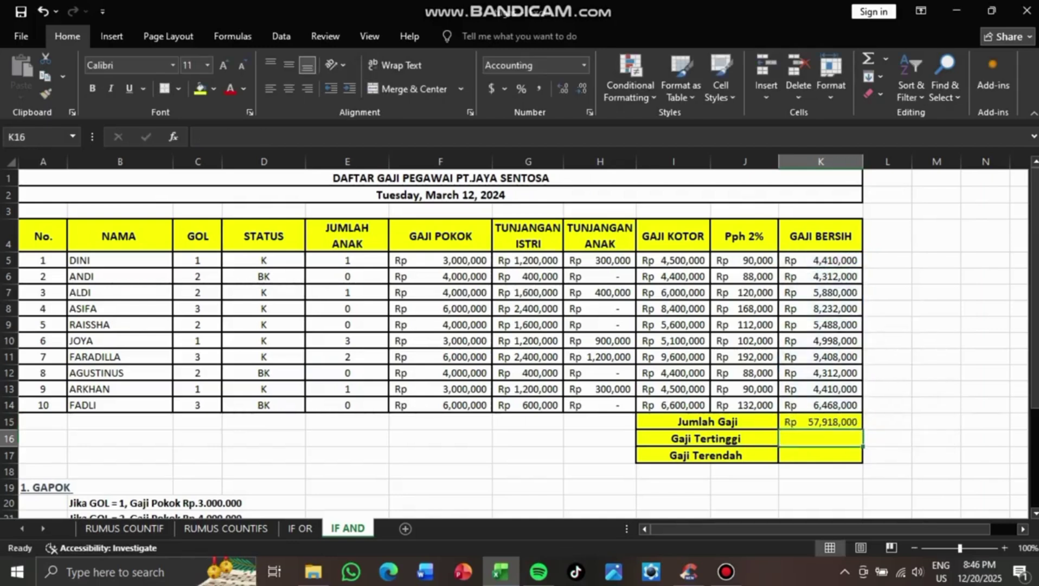
Find Gaji Tertinggi in K16 with a MAX formula over the net salaries K5:K14
{"action": "type", "text": "="}
{"action": "type", "text": "X"}
{"action": "key", "text": "BackSpace"}
{"action": "key", "text": "BackSpace"}
{"action": "key", "text": "BackSpace"}
{"action": "type", "text": "MAX"}
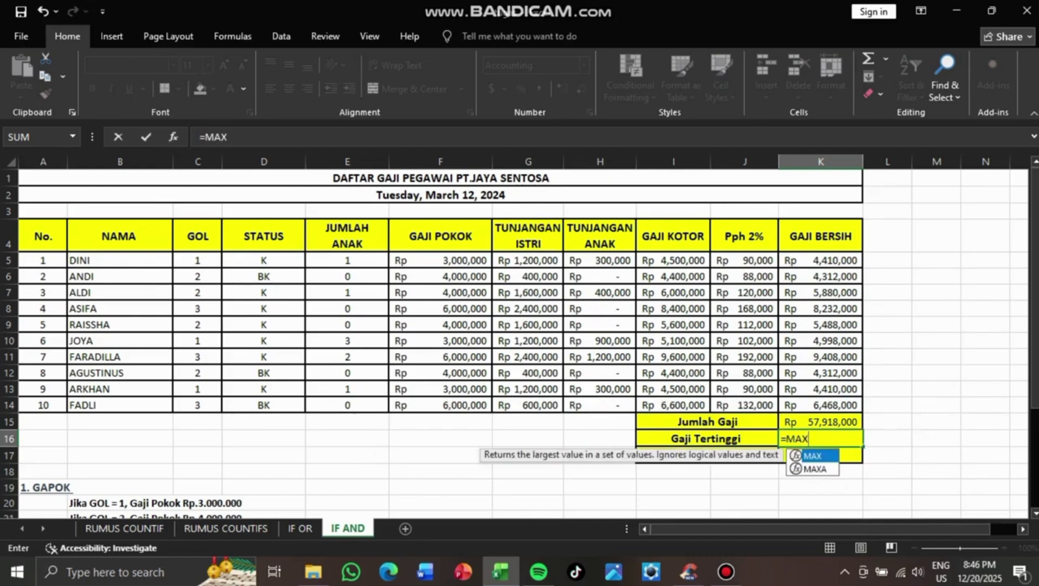
{"action": "type", "text": "("}
{"action": "left_click", "coordinate": [821, 261]}
{"action": "left_click_drag", "start_coordinate": [821, 260], "coordinate": [821, 405]}
{"action": "key", "text": "Return"}
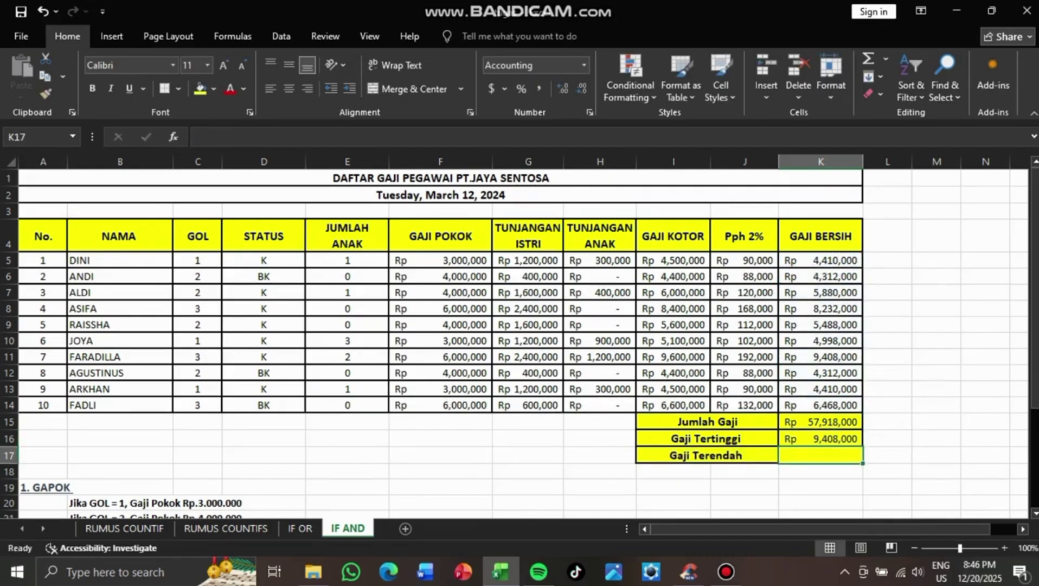
Find Gaji Terendah in K17 with a MIN formula over the net salaries K5:K14
{"action": "type", "text": "=M"}
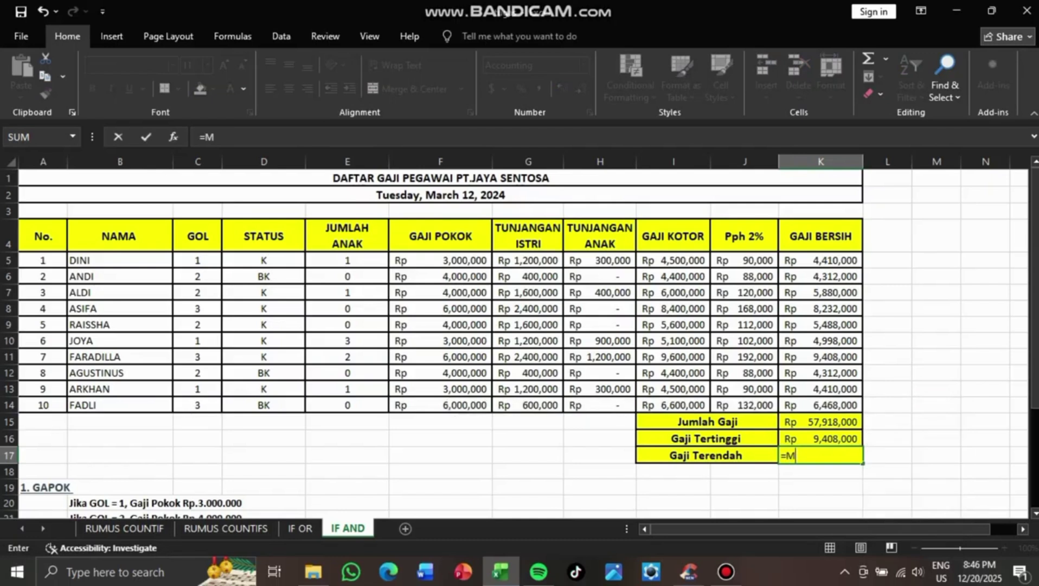
{"action": "type", "text": "IN("}
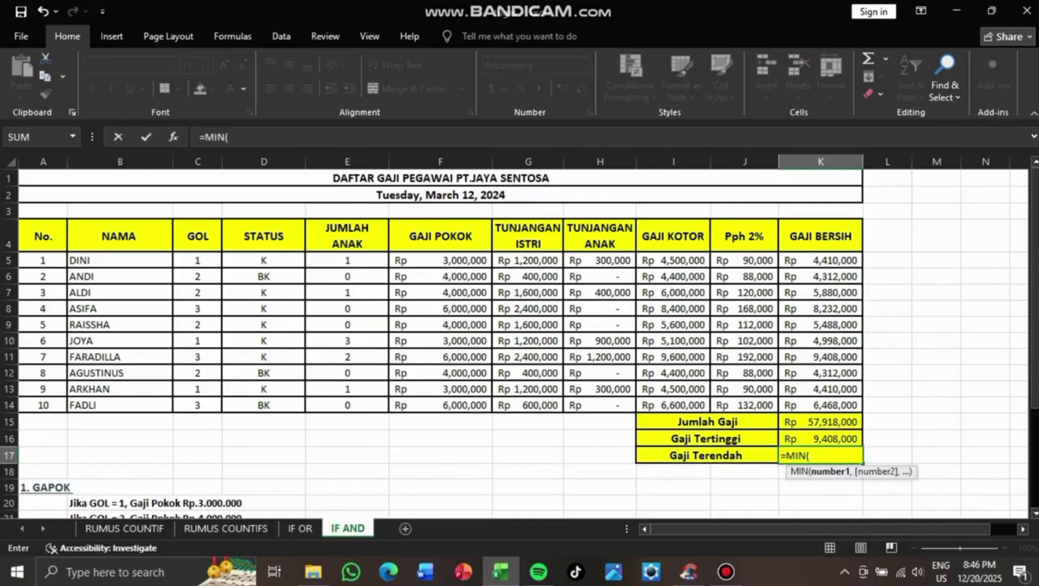
{"action": "left_click_drag", "start_coordinate": [820, 261], "coordinate": [820, 404]}
{"action": "key", "text": "Return"}
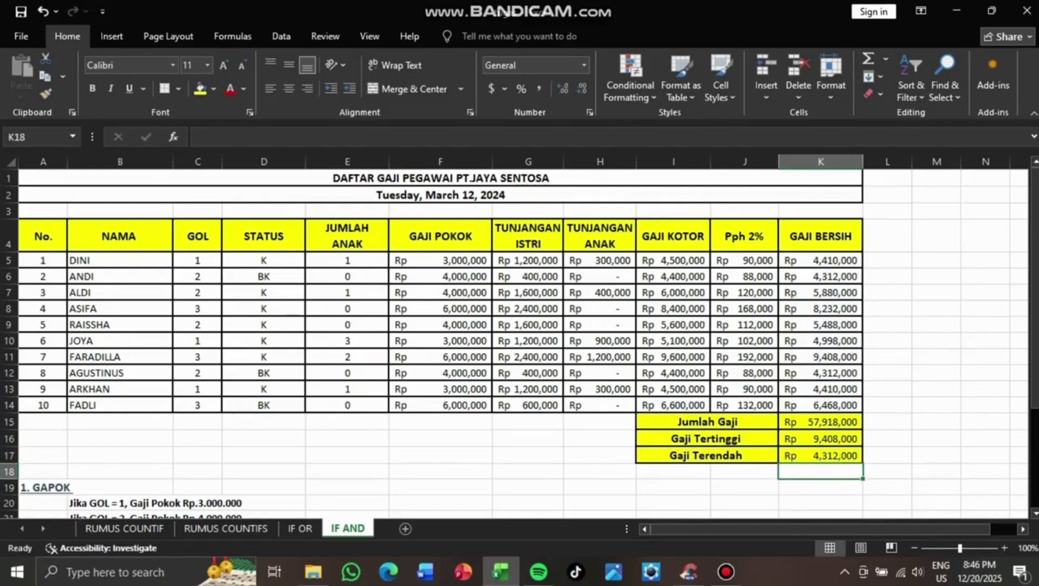
Examine the IF OR sheet's salary column headings and the rules for base salary, family allowance, special allowance and net salary below the table
{"action": "left_click", "coordinate": [705, 455]}
{"action": "left_click", "coordinate": [440, 421]}
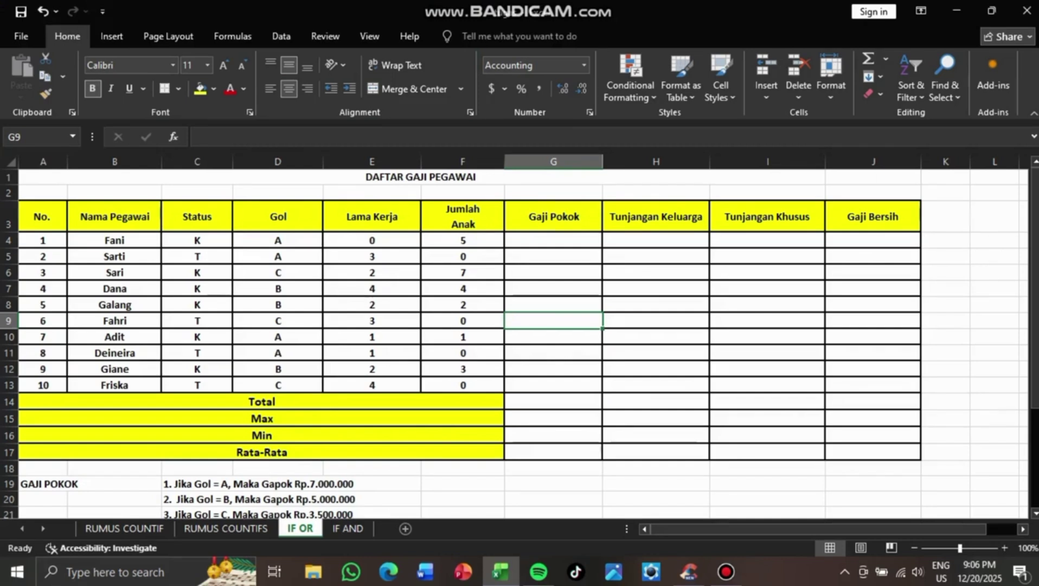
{"action": "left_click", "coordinate": [462, 217]}
{"action": "left_click", "coordinate": [553, 193]}
{"action": "left_click", "coordinate": [553, 217]}
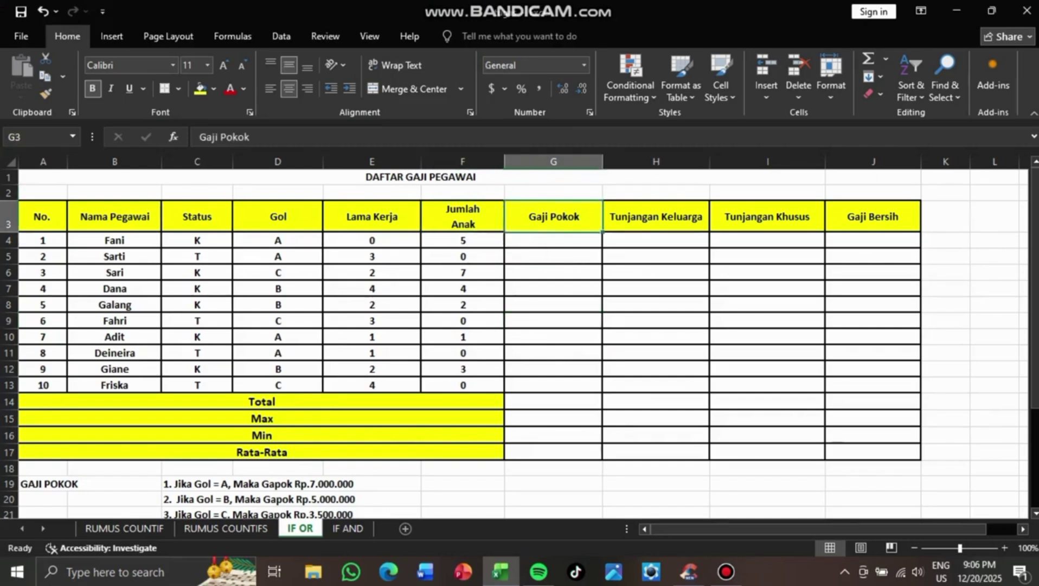
{"action": "left_click", "coordinate": [656, 217]}
{"action": "left_click", "coordinate": [767, 217]}
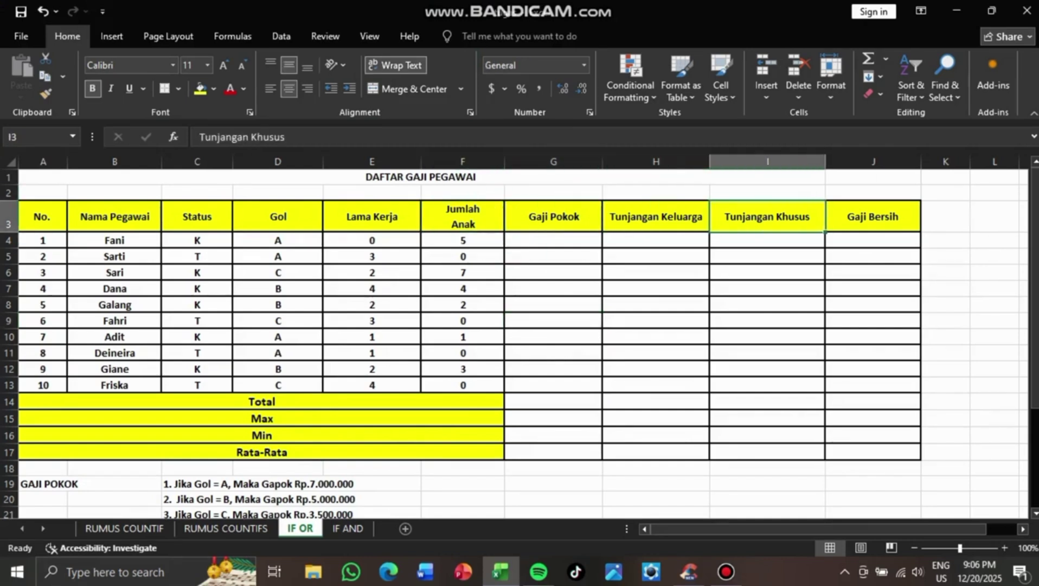
{"action": "left_click", "coordinate": [873, 217]}
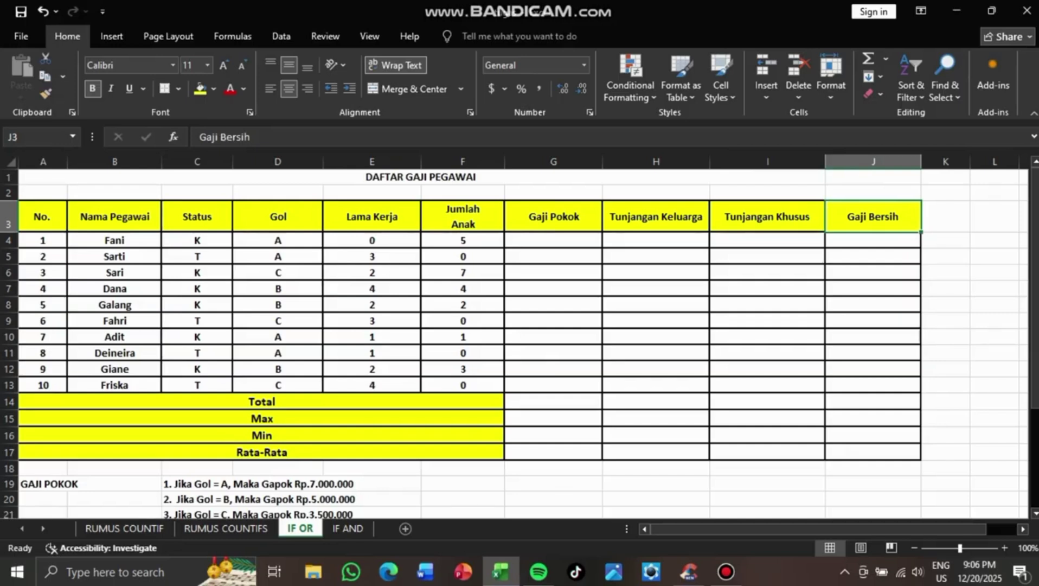
{"action": "scroll", "coordinate": [521, 342], "scroll_direction": "down", "scroll_amount": 5}
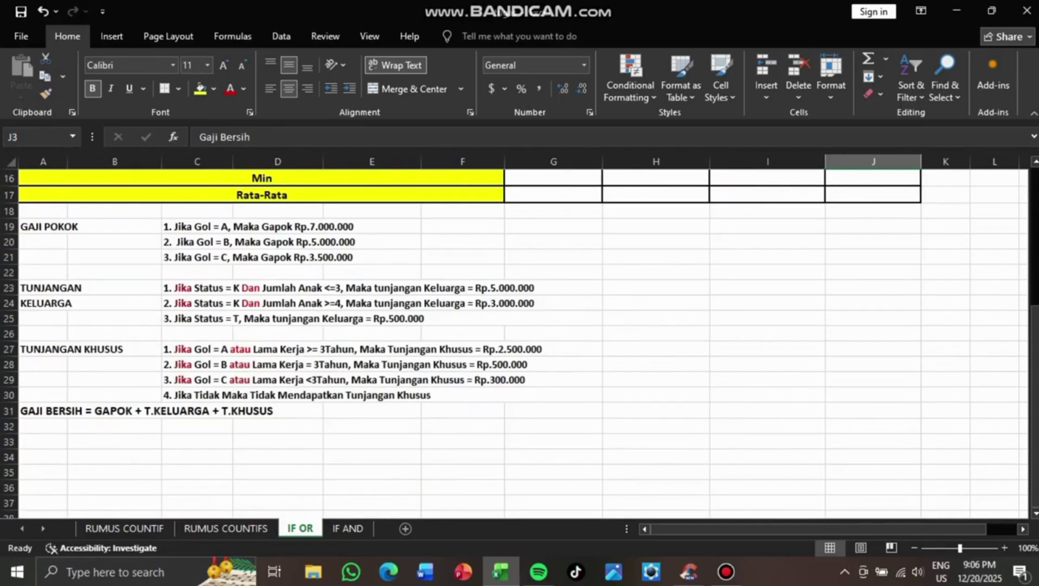
{"action": "scroll", "coordinate": [520, 342], "scroll_direction": "up", "scroll_amount": 3}
{"action": "scroll", "coordinate": [520, 342], "scroll_direction": "up", "scroll_amount": 2}
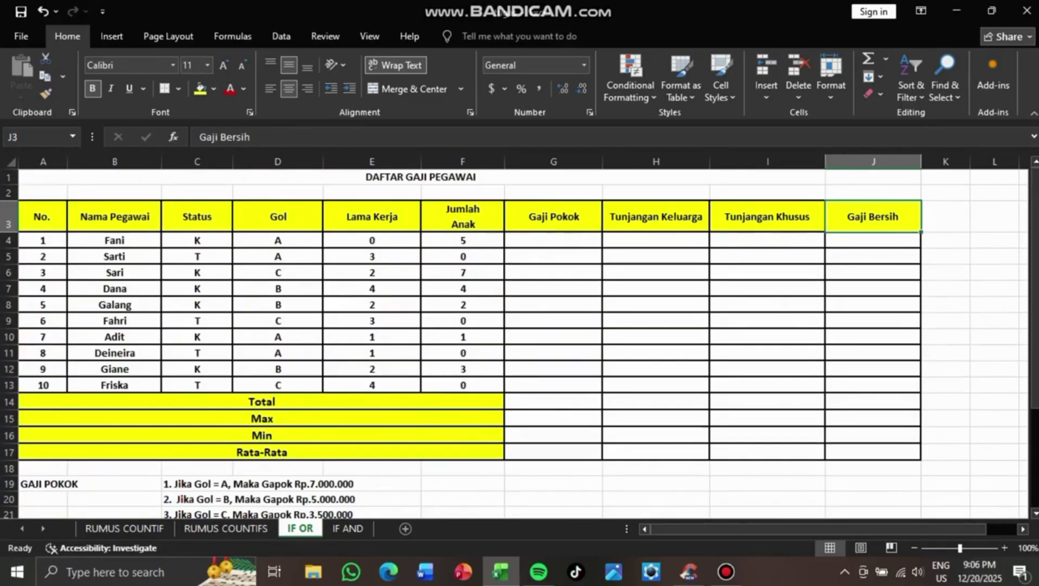
Start the Gaji Pokok formula in G4 with an IF that tests D4="A" and returns 7000000
{"action": "left_click", "coordinate": [463, 240]}
{"action": "left_click", "coordinate": [553, 240]}
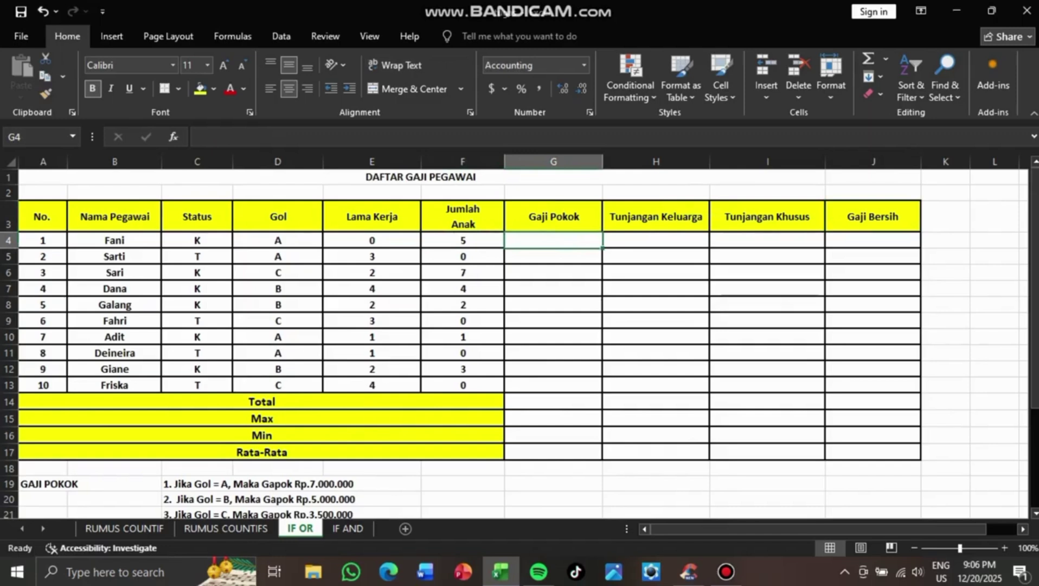
{"action": "type", "text": "=IF("}
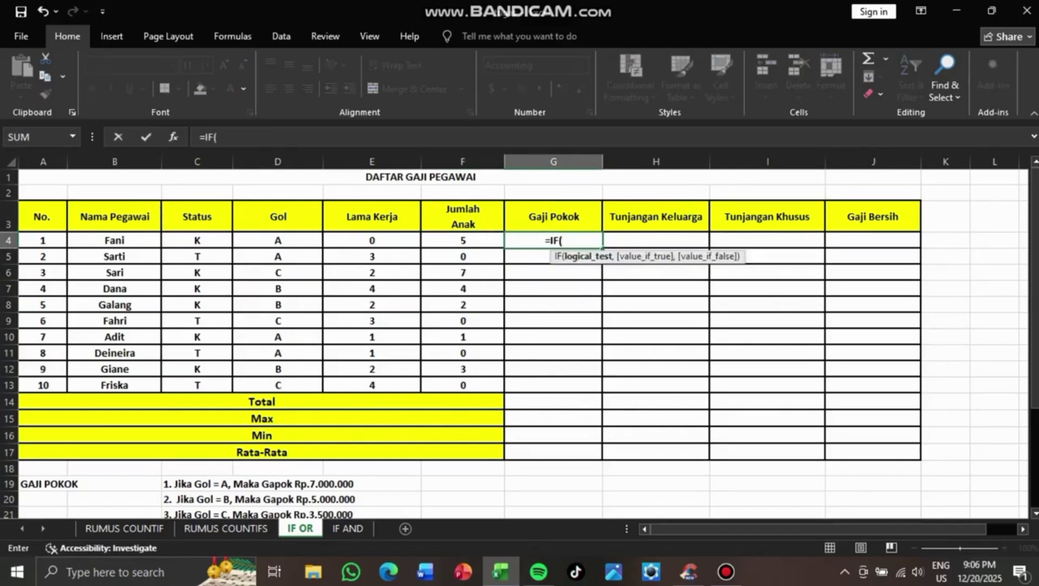
{"action": "scroll", "coordinate": [520, 342], "scroll_direction": "down", "scroll_amount": 2}
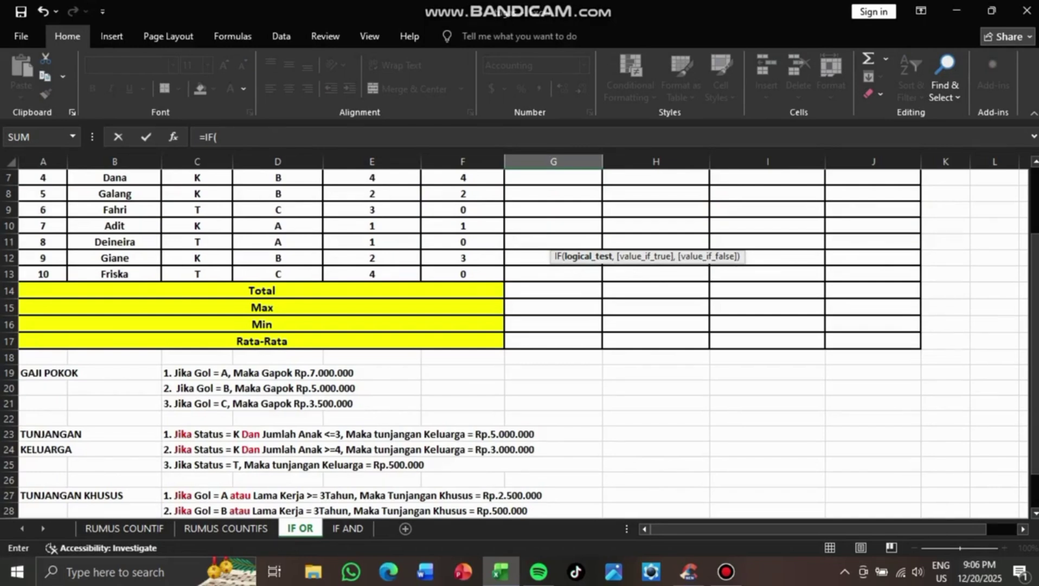
{"action": "scroll", "coordinate": [521, 342], "scroll_direction": "up", "scroll_amount": 2}
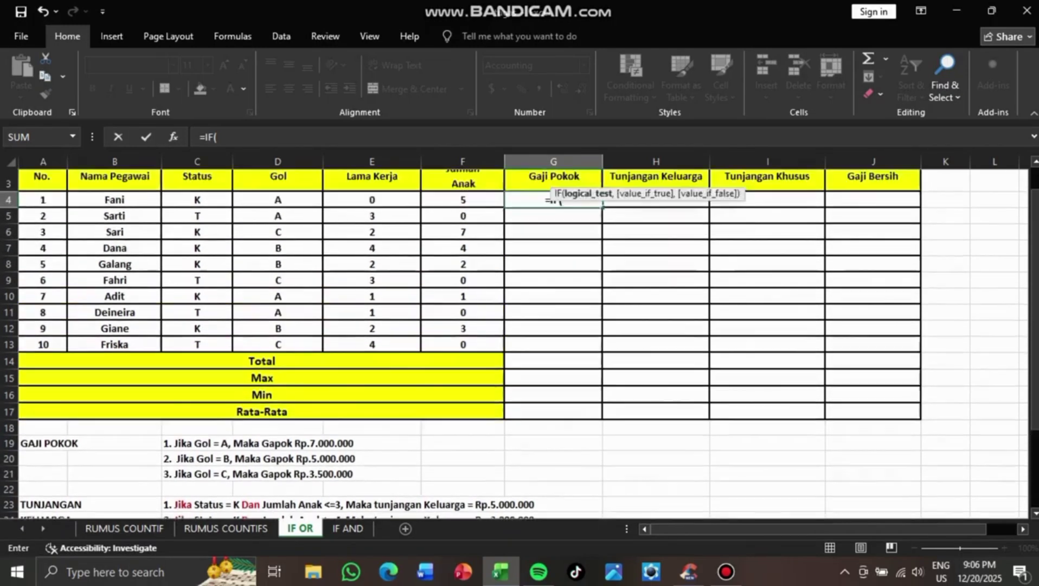
{"action": "left_click", "coordinate": [278, 240]}
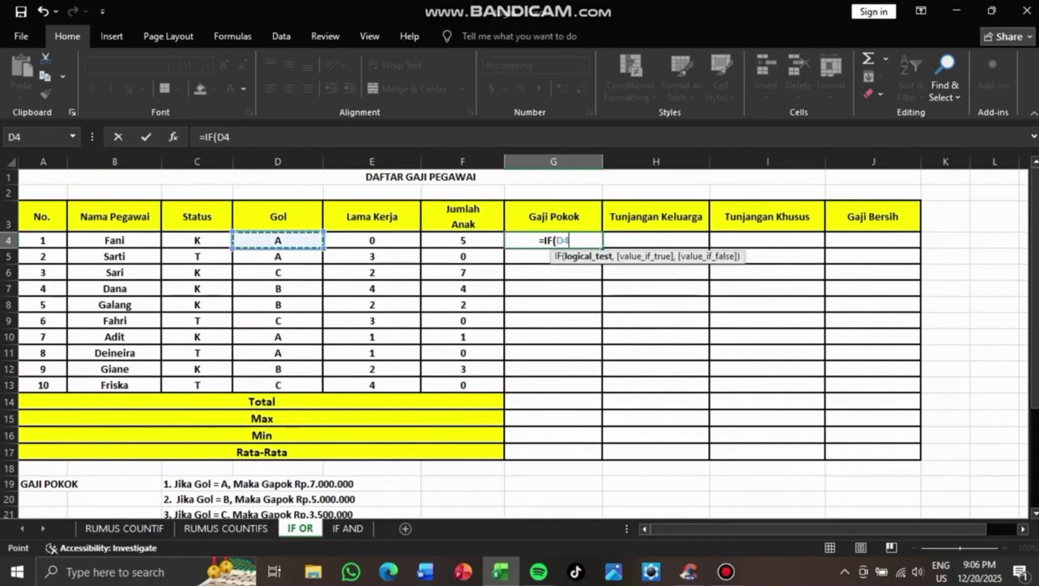
{"action": "type", "text": "=\"A\","}
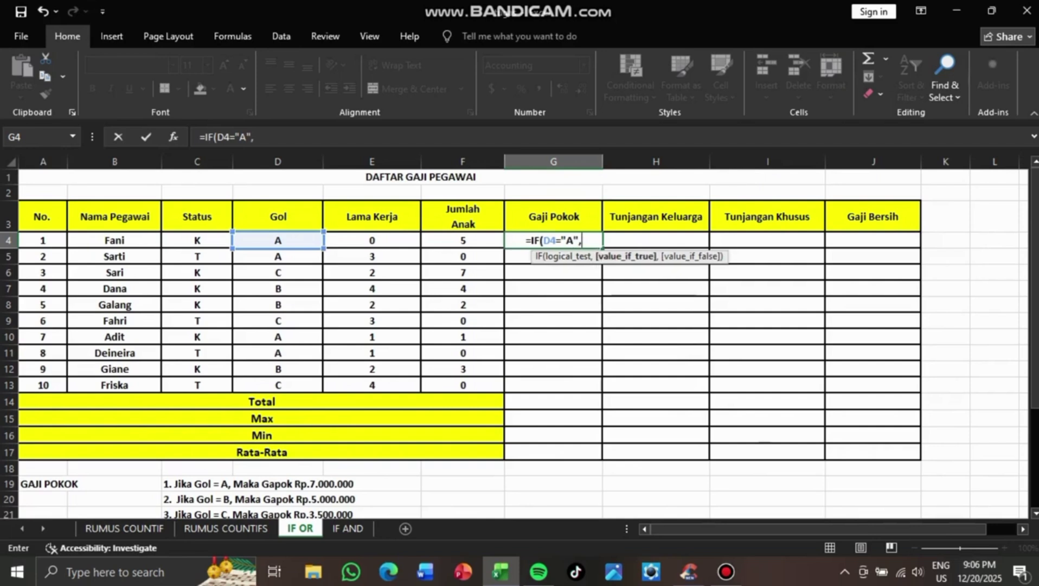
{"action": "type", "text": "7000000"}
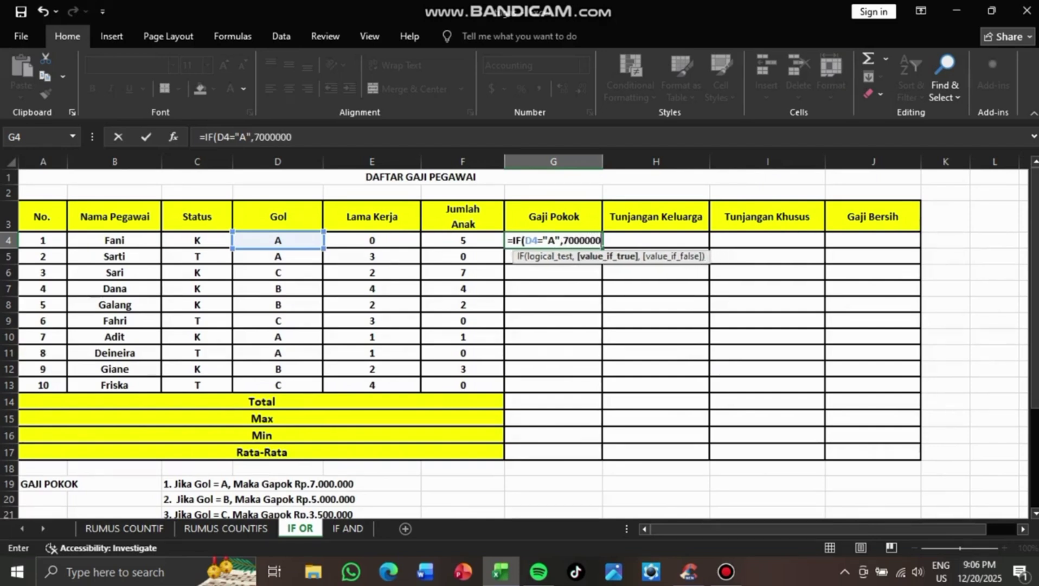
Complete the G4 formula with nested IFs returning 5000000 for D4="B" and 3500000 for D4="C"
{"action": "type", "text": ",IF("}
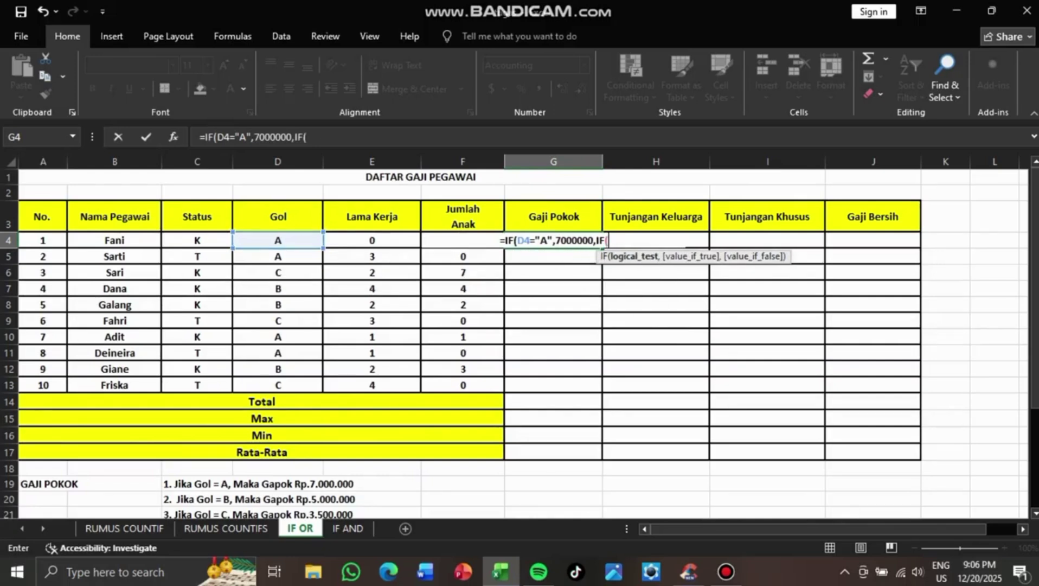
{"action": "type", "text": "D4=\""}
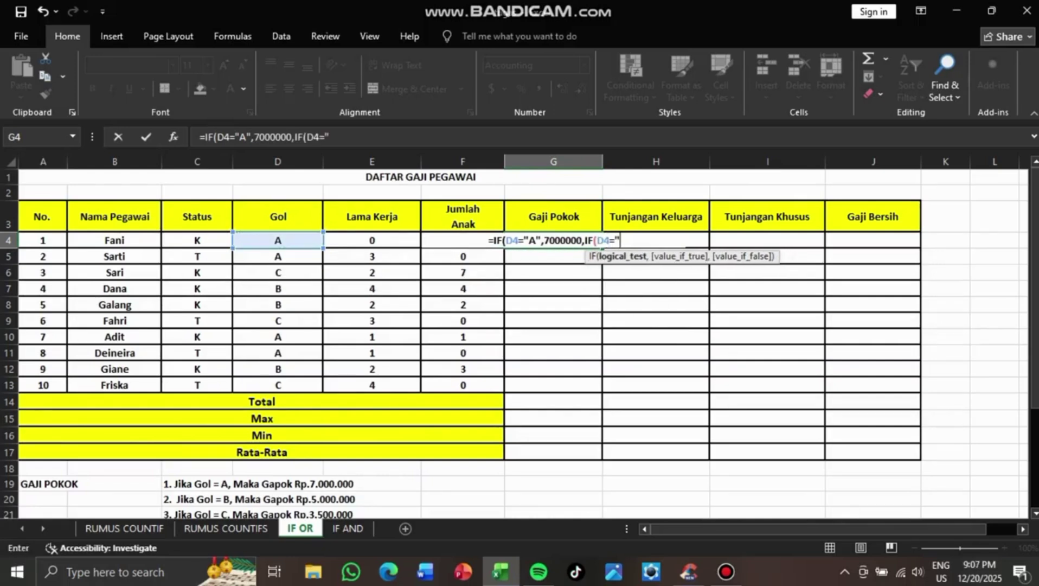
{"action": "type", "text": "B\",5000000,IF("}
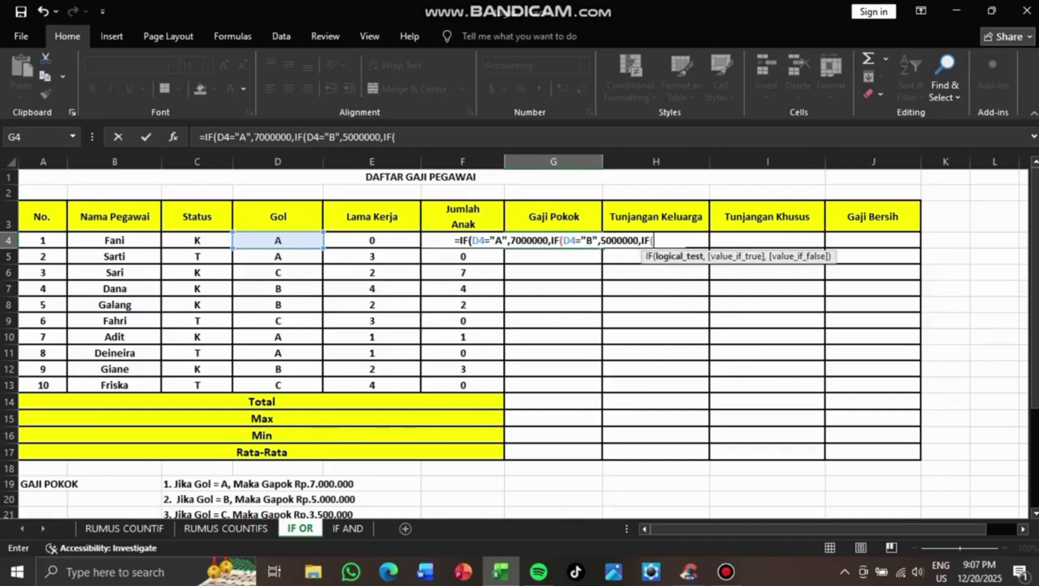
{"action": "type", "text": "D4=\""}
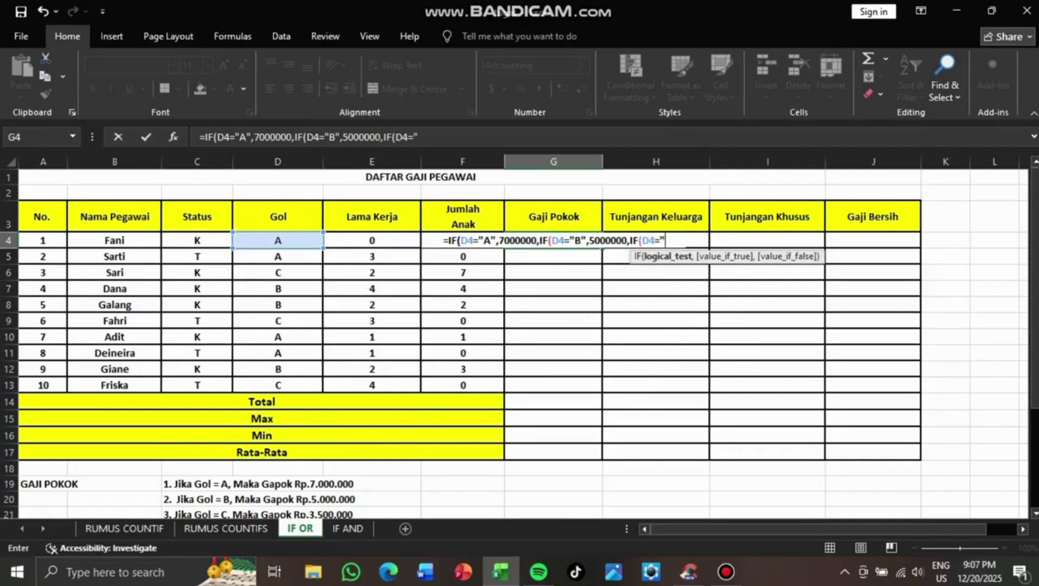
{"action": "type", "text": "C\",3500000"}
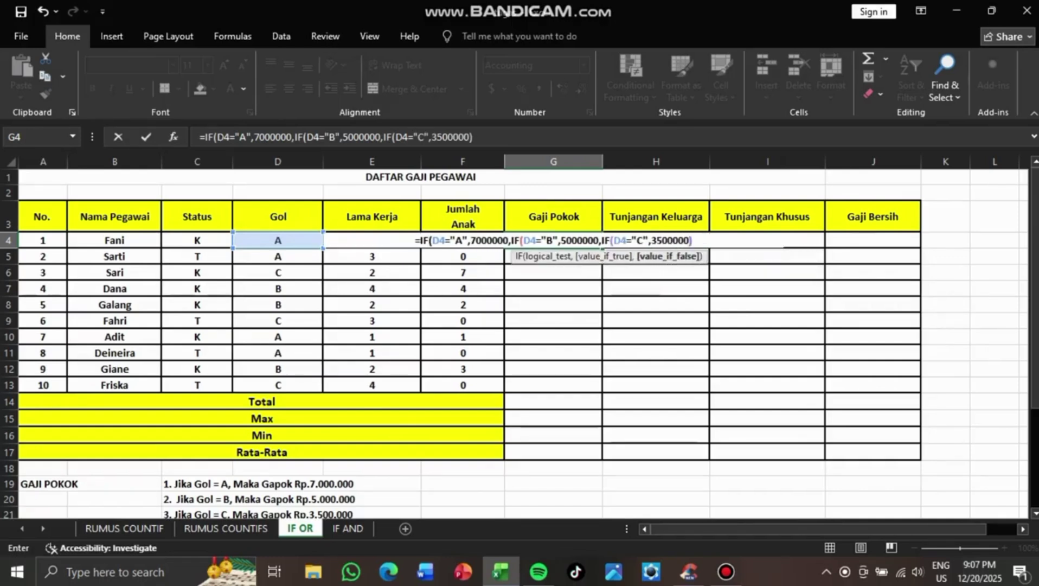
{"action": "key", "text": "Return"}
{"action": "key", "text": "Return"}
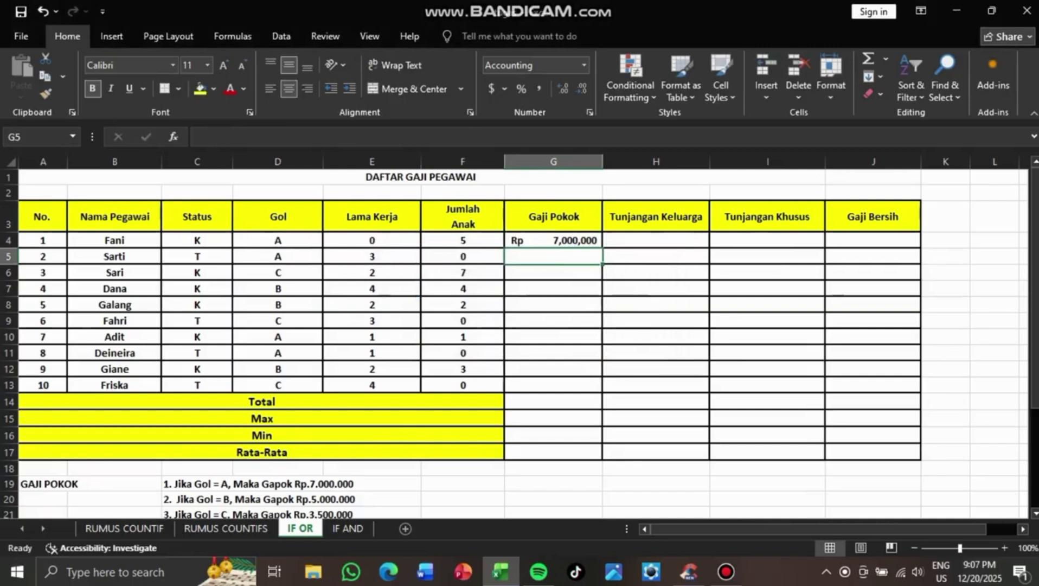
Fill the Gaji Pokok formula from G4 down through G13 and select the first Tunjangan Keluarga cell, H4
{"action": "key", "text": "Up"}
{"action": "left_click_drag", "start_coordinate": [602, 248], "coordinate": [601, 392]}
{"action": "mouse_move", "coordinate": [656, 240]}
{"action": "left_mouse_down"}
{"action": "mouse_move", "coordinate": [655, 272]}
{"action": "mouse_move", "coordinate": [656, 240]}
{"action": "left_mouse_up"}
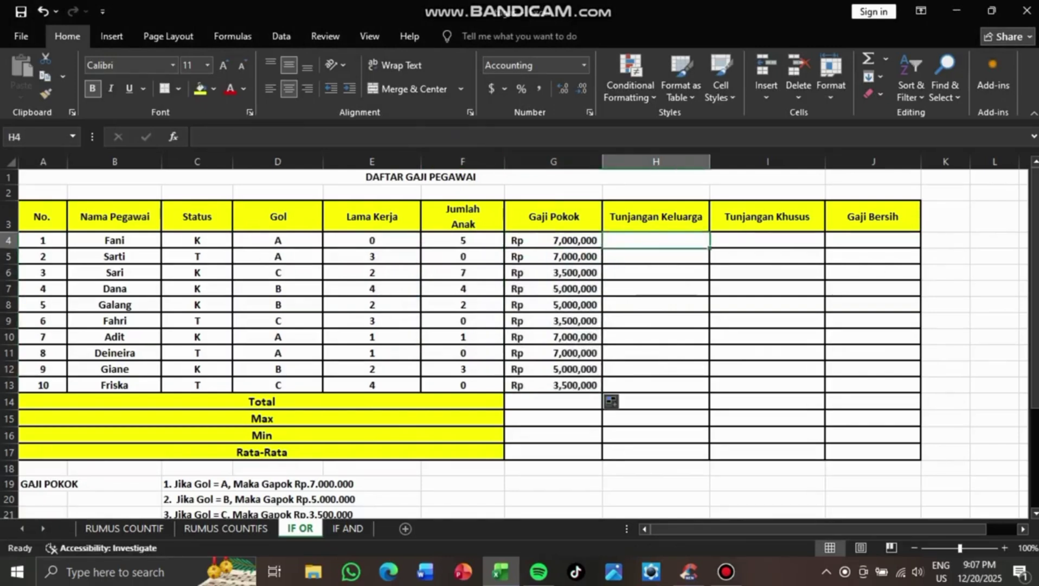
Start the Tunjangan Keluarga formula in H4 with an IF whose AND tests C4="K" as the first condition
{"action": "type", "text": "="}
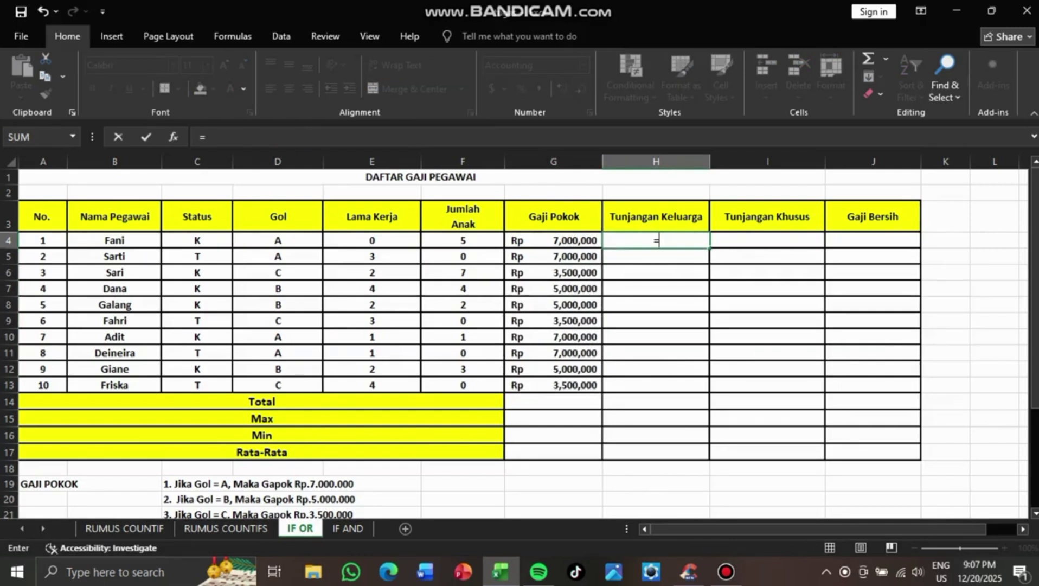
{"action": "type", "text": "IF(AN"}
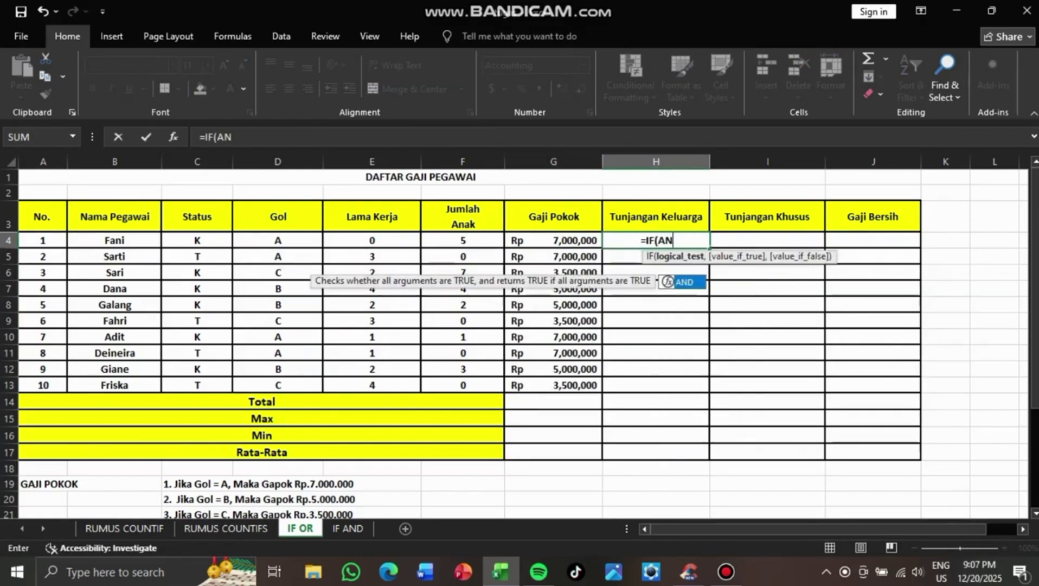
{"action": "type", "text": "D("}
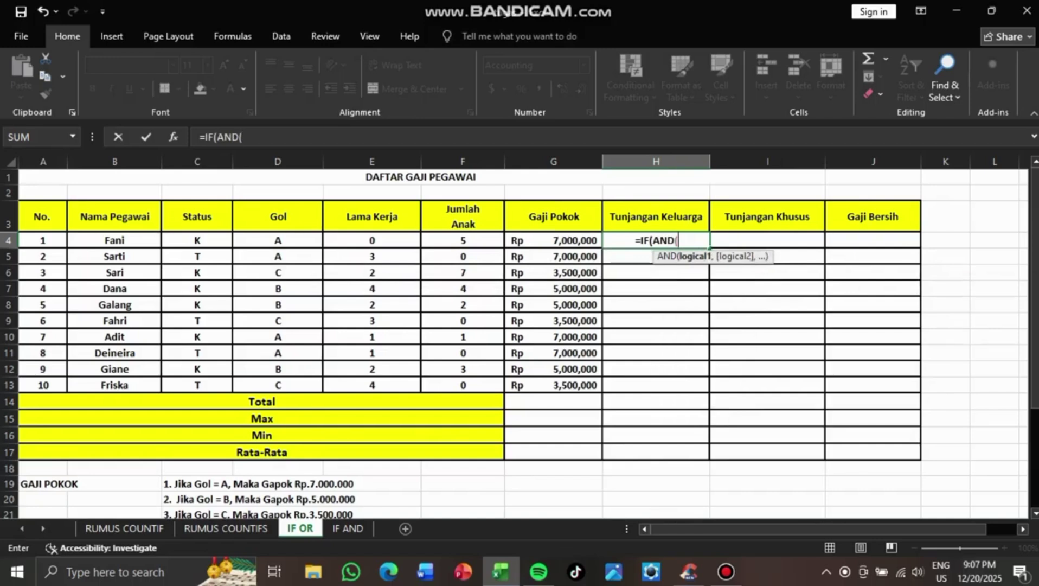
{"action": "scroll", "coordinate": [505, 12], "scroll_direction": "down", "scroll_amount": 4}
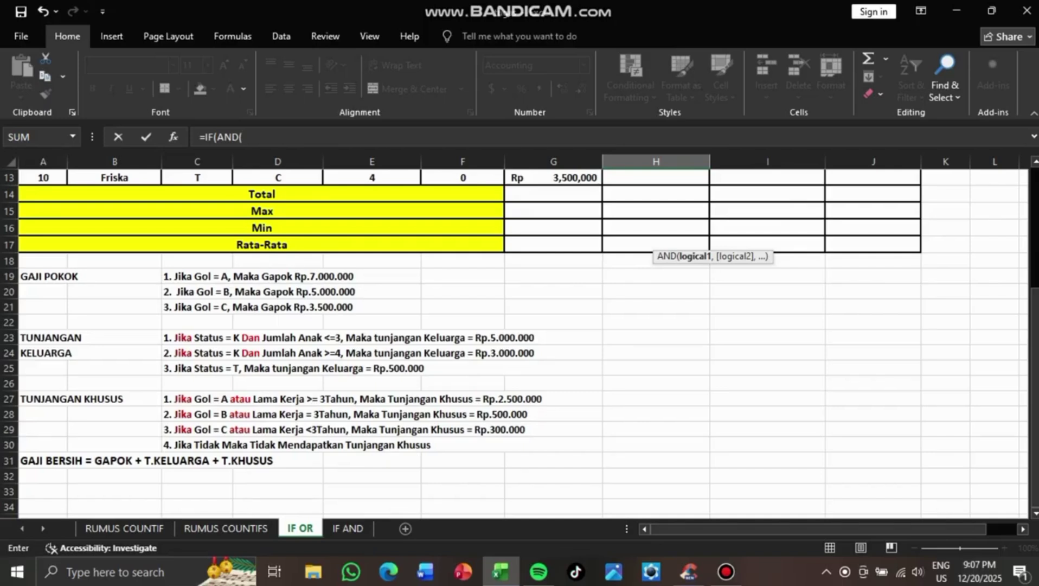
{"action": "scroll", "coordinate": [515, 342], "scroll_direction": "up", "scroll_amount": 4}
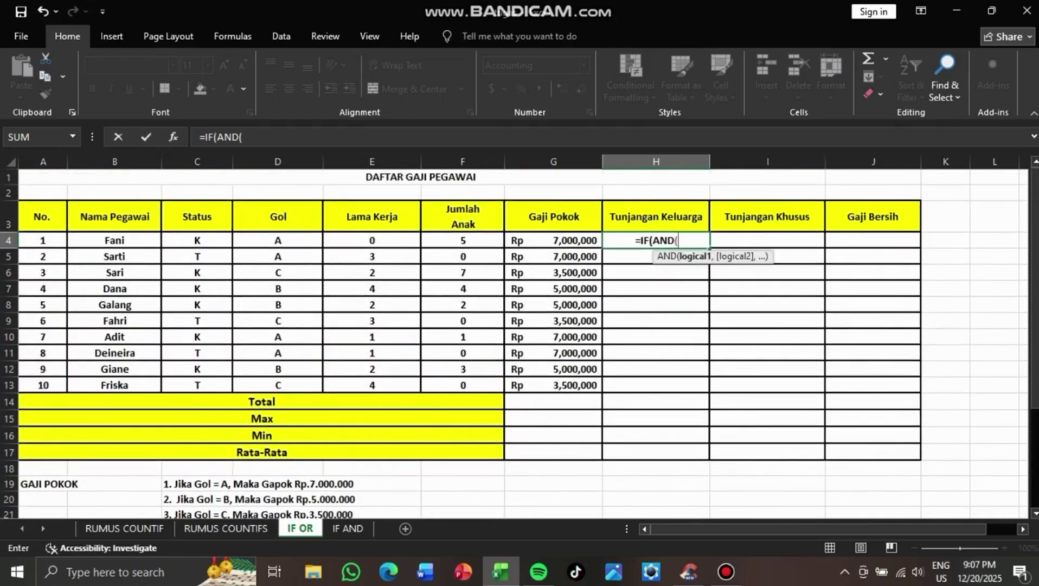
{"action": "scroll", "coordinate": [516, 341], "scroll_direction": "down", "scroll_amount": 4}
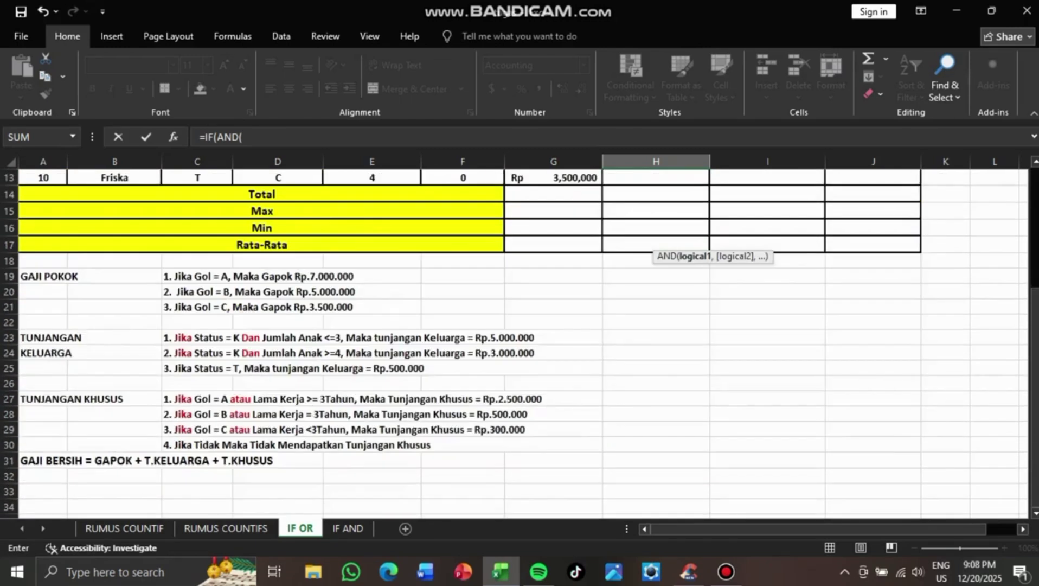
{"action": "scroll", "coordinate": [515, 341], "scroll_direction": "up", "scroll_amount": 4}
{"action": "left_click", "coordinate": [197, 240]}
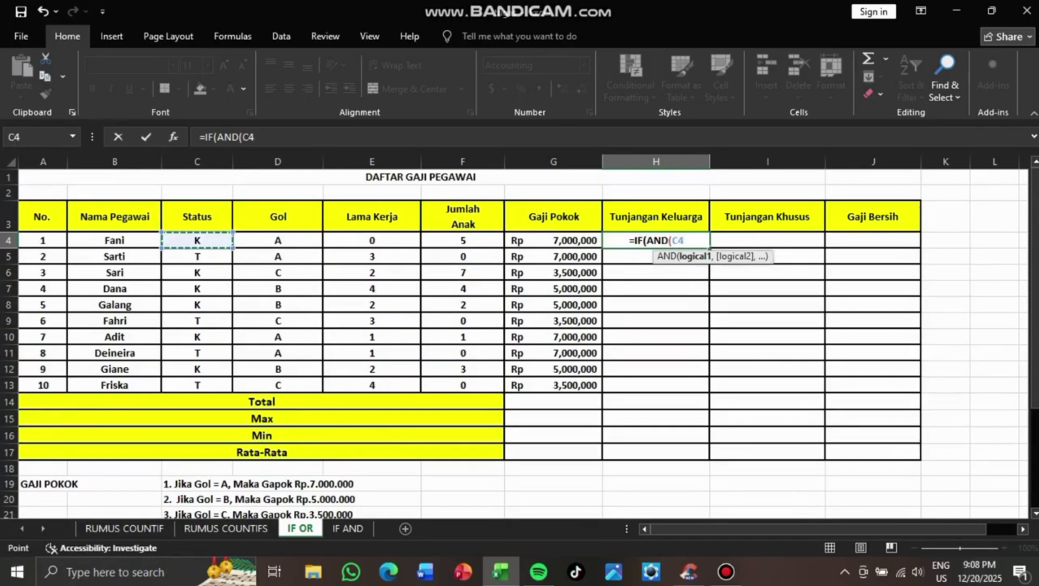
{"action": "type", "text": "="}
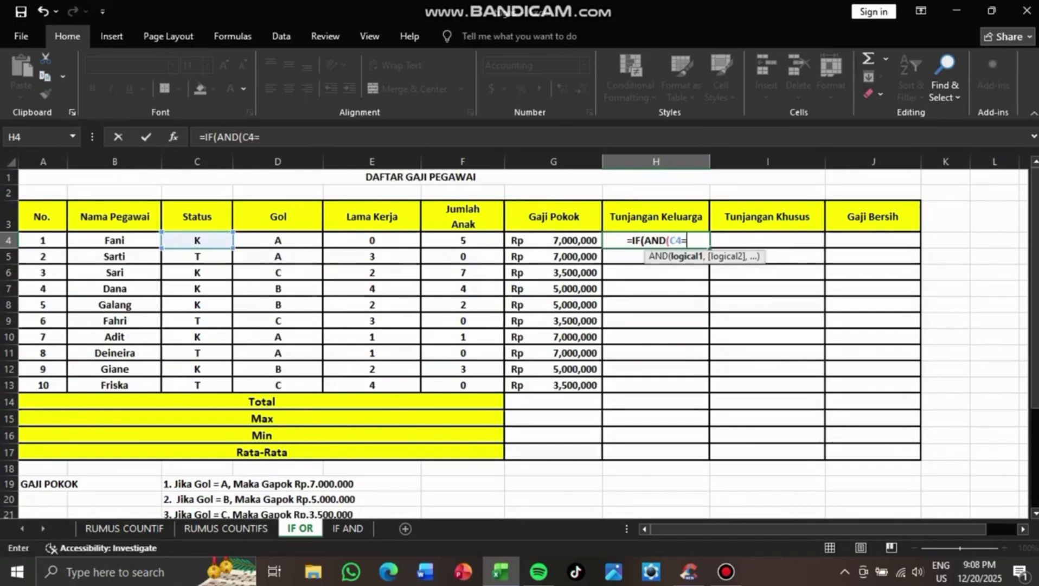
{"action": "type", "text": "\""}
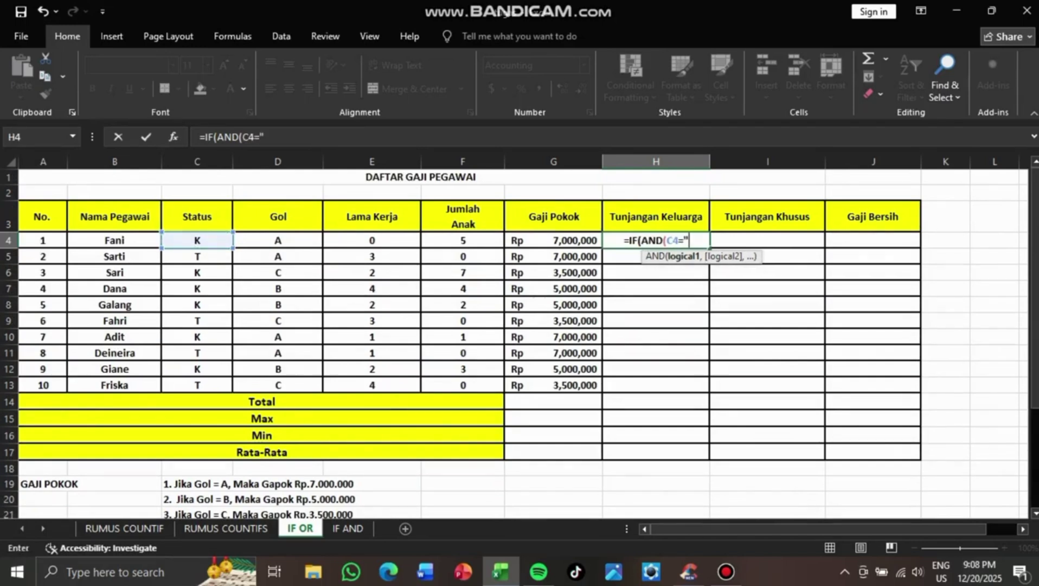
{"action": "type", "text": "K\""}
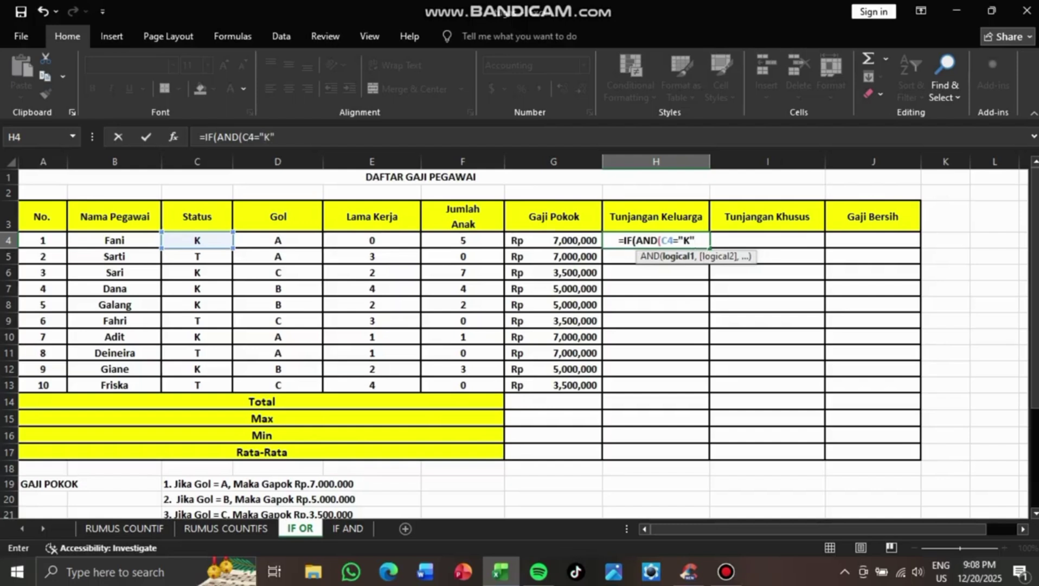
{"action": "type", "text": ","}
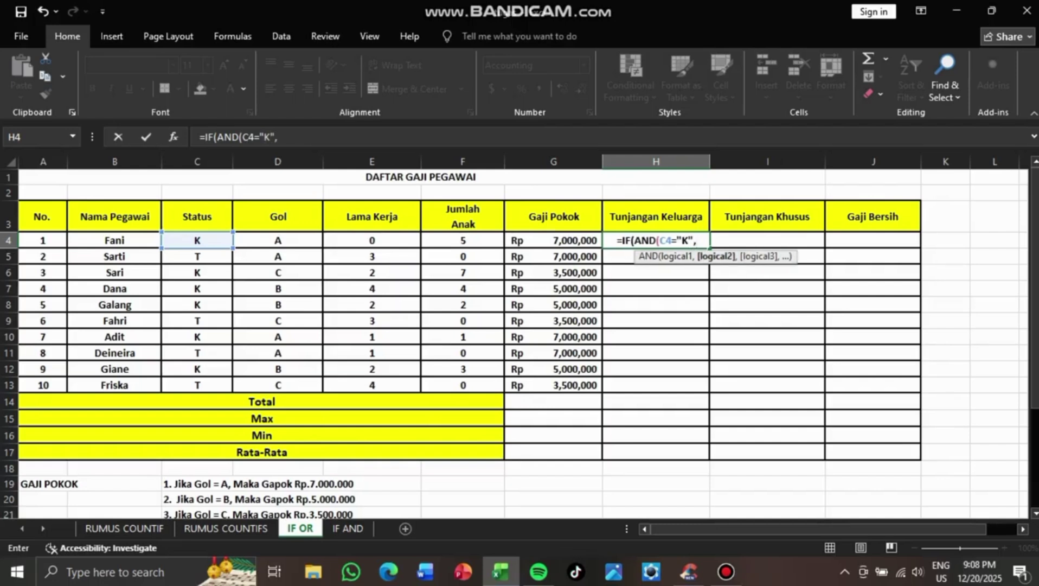
Add F4<=3 as the second AND condition in the H4 formula and close the AND test
{"action": "scroll", "coordinate": [514, 343], "scroll_direction": "down", "scroll_amount": 3}
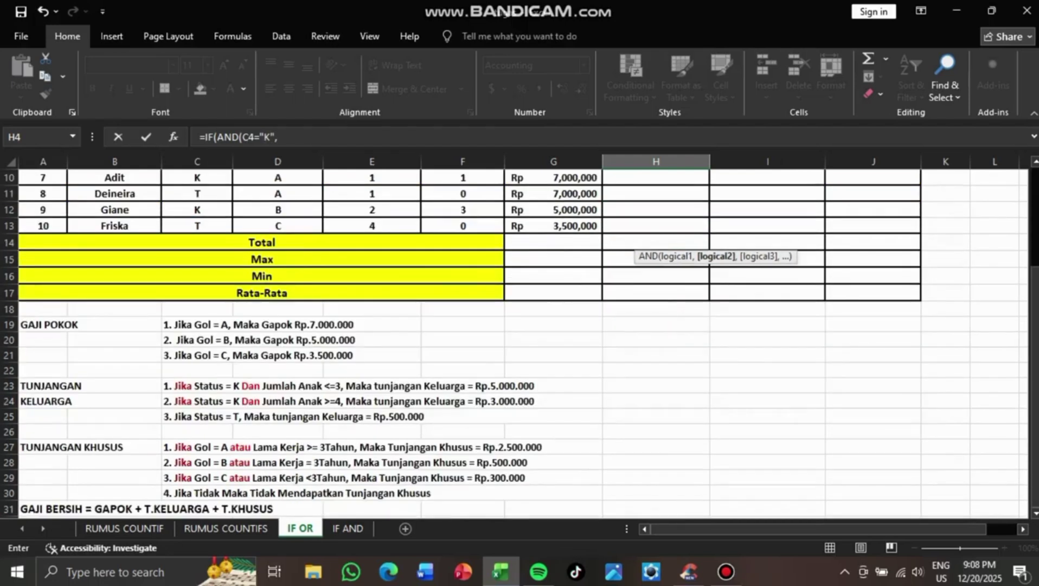
{"action": "scroll", "coordinate": [514, 344], "scroll_direction": "up", "scroll_amount": 3}
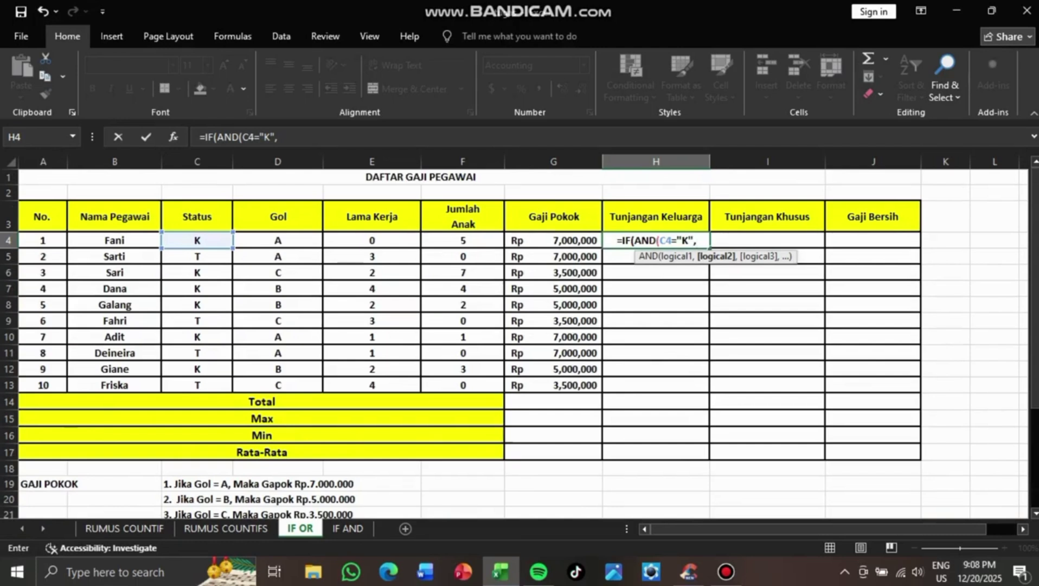
{"action": "left_click", "coordinate": [463, 240]}
{"action": "type", "text": "="}
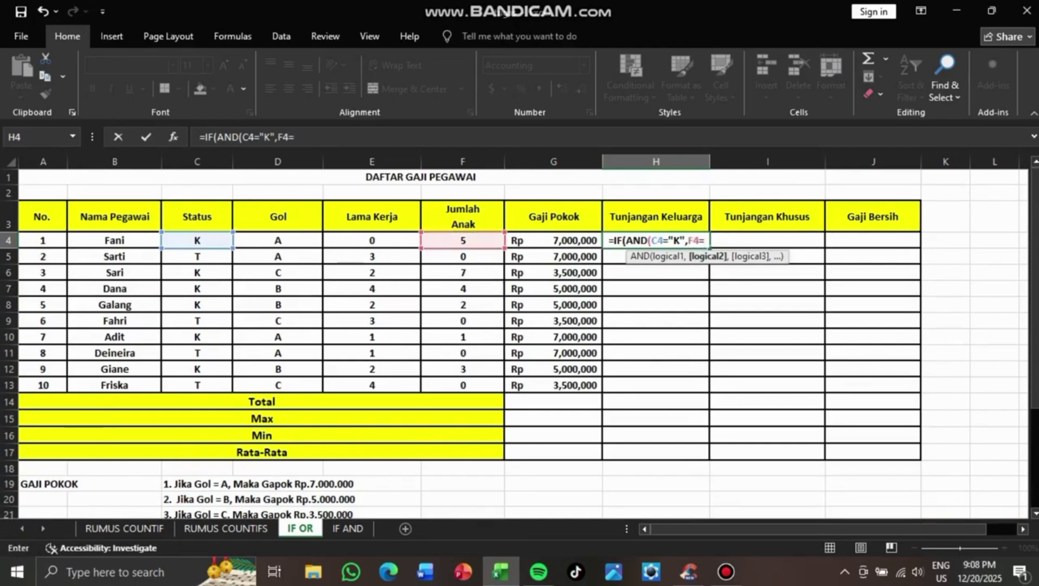
{"action": "key", "text": "BackSpace"}
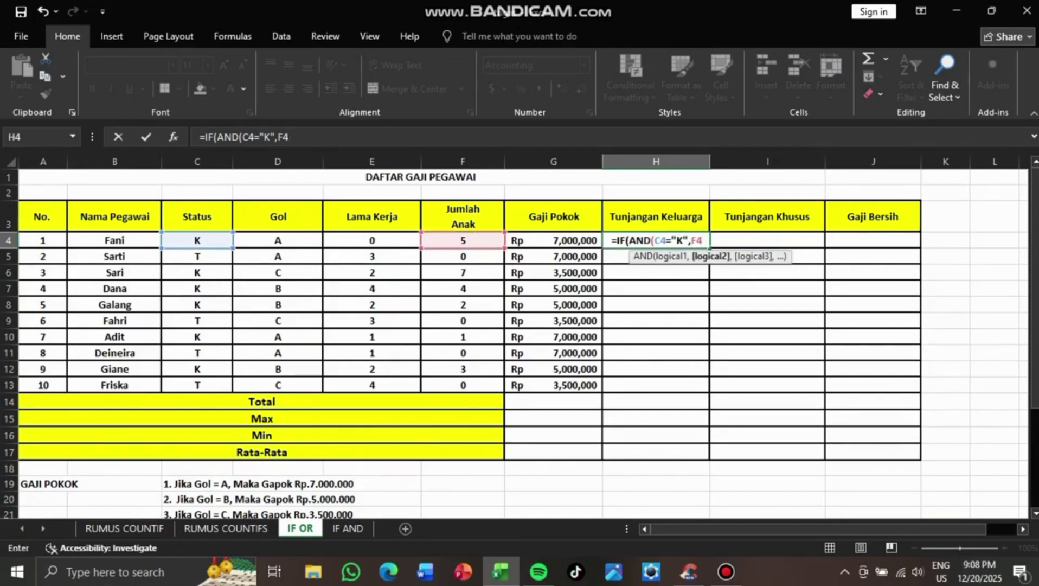
{"action": "scroll", "coordinate": [519, 341], "scroll_direction": "down", "scroll_amount": 2}
{"action": "scroll", "coordinate": [519, 342], "scroll_direction": "up", "scroll_amount": 2}
{"action": "type", "text": "<"}
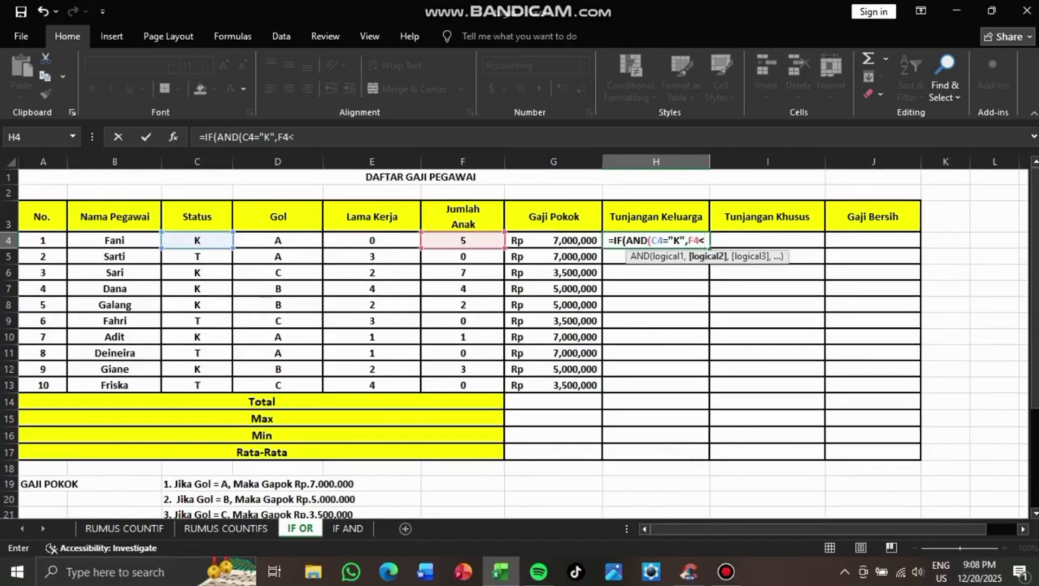
{"action": "type", "text": "=3"}
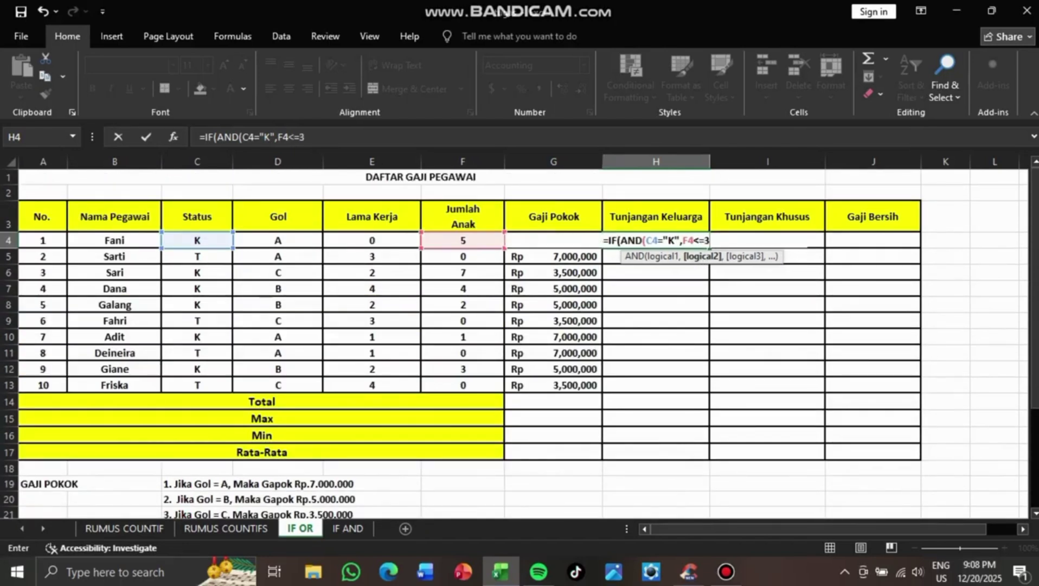
{"action": "type", "text": "),"}
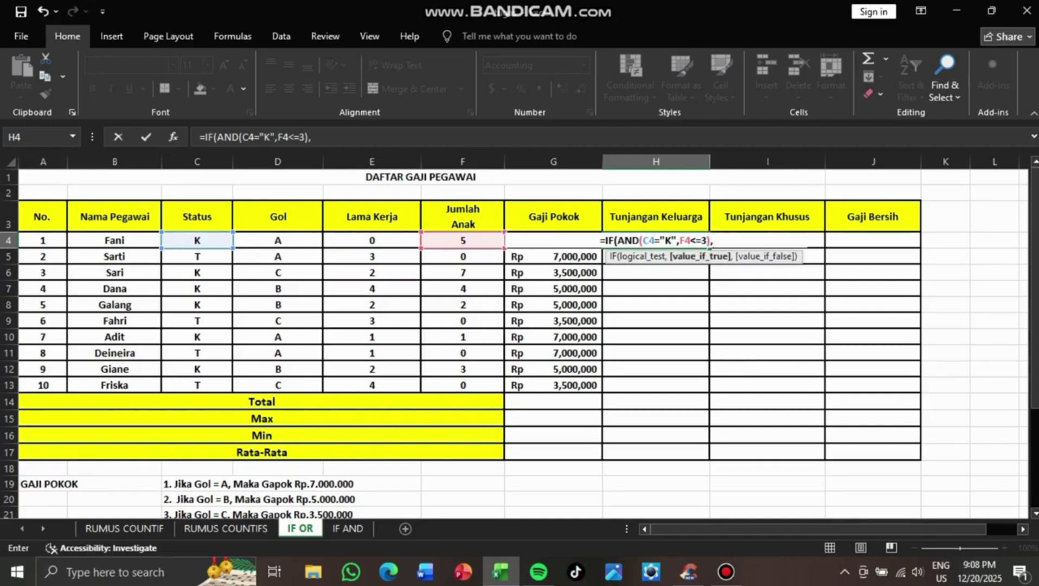
Set 5000000 as the first IF's value when true in the H4 formula
{"action": "scroll", "coordinate": [520, 326], "scroll_direction": "down", "scroll_amount": 2}
{"action": "scroll", "coordinate": [521, 325], "scroll_direction": "up", "scroll_amount": 2}
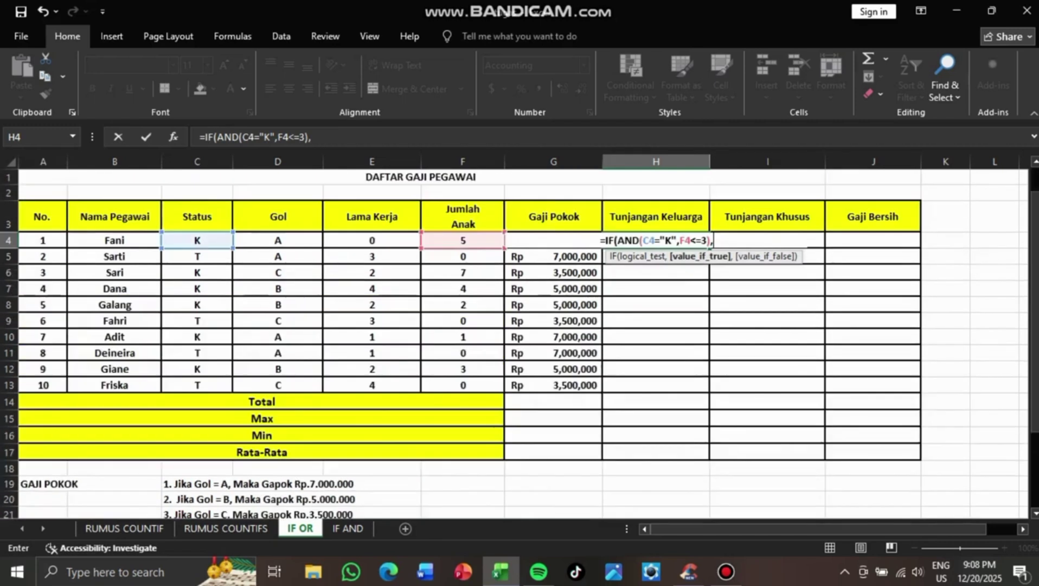
{"action": "type", "text": "500"}
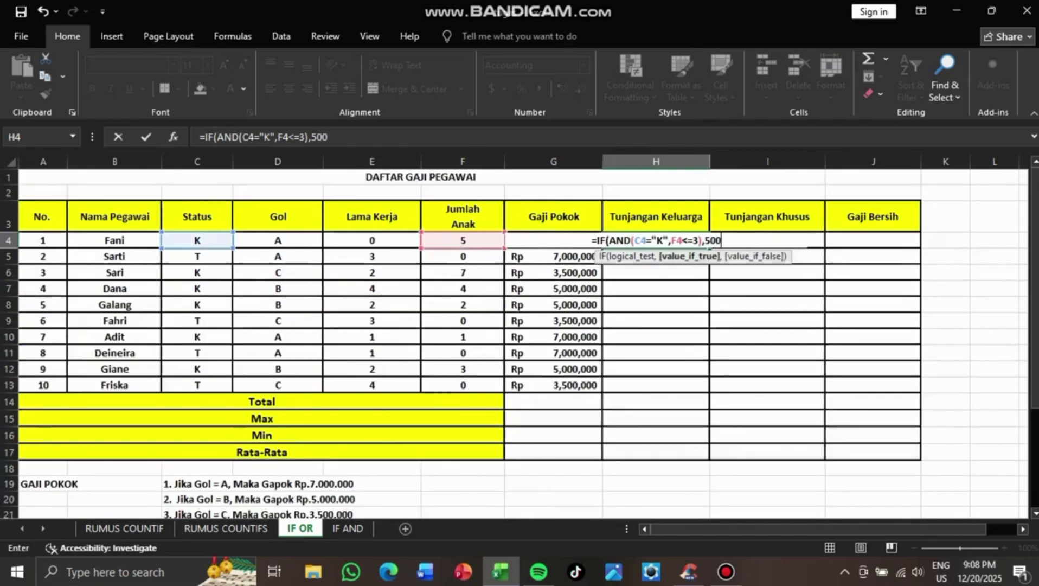
{"action": "type", "text": "0000,"}
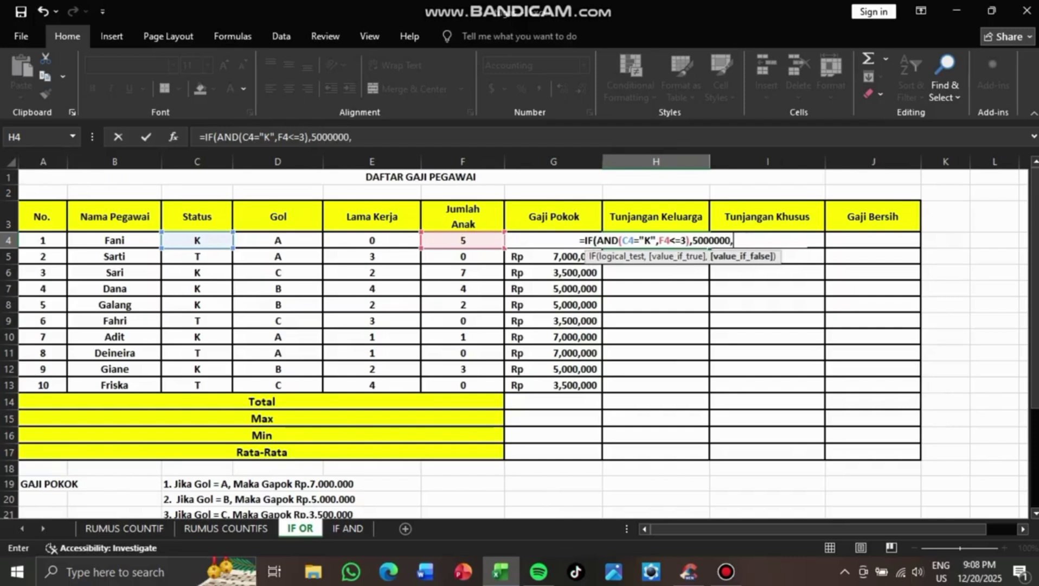
Nest a second IF in the H4 formula's false argument, with an AND that first tests C4="K"
{"action": "type", "text": "IF(AD"}
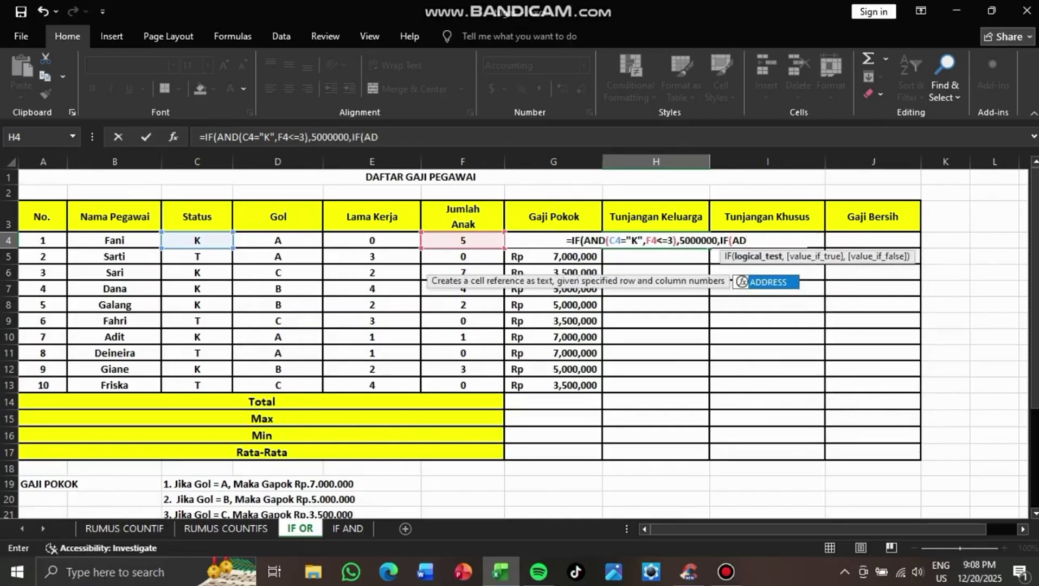
{"action": "key", "text": "BackSpace"}
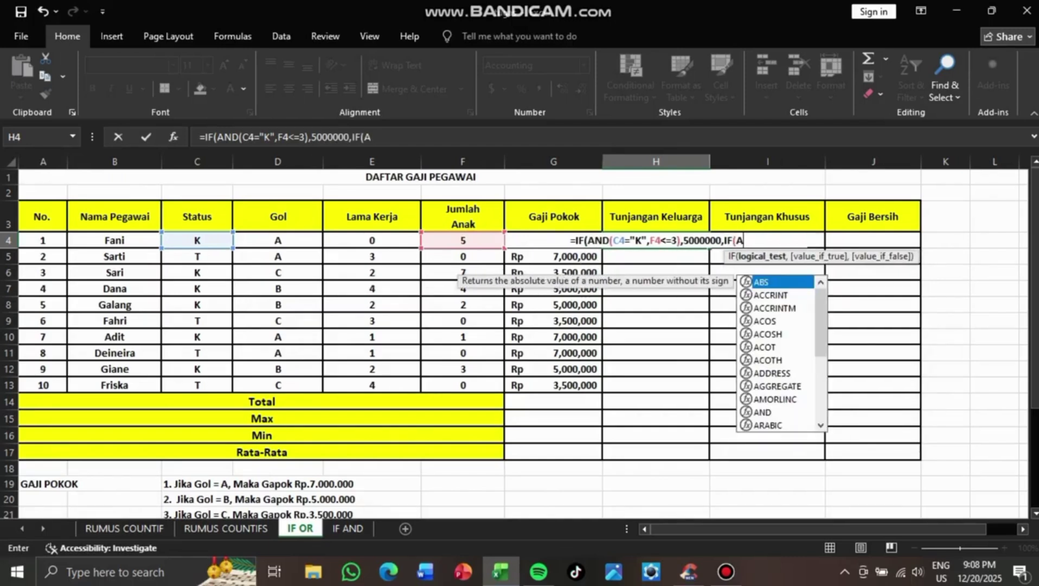
{"action": "type", "text": "ND("}
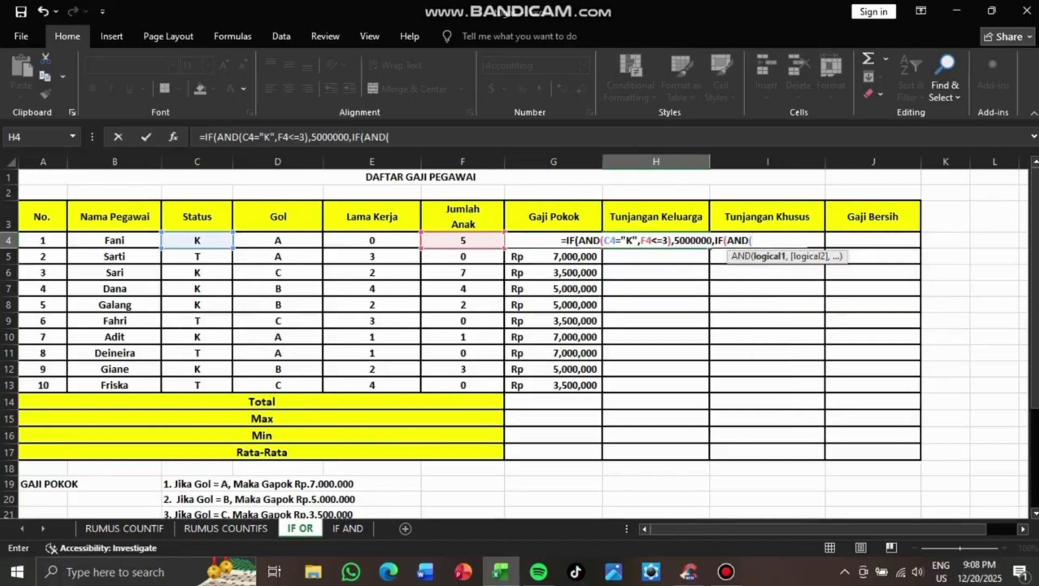
{"action": "left_click", "coordinate": [197, 240]}
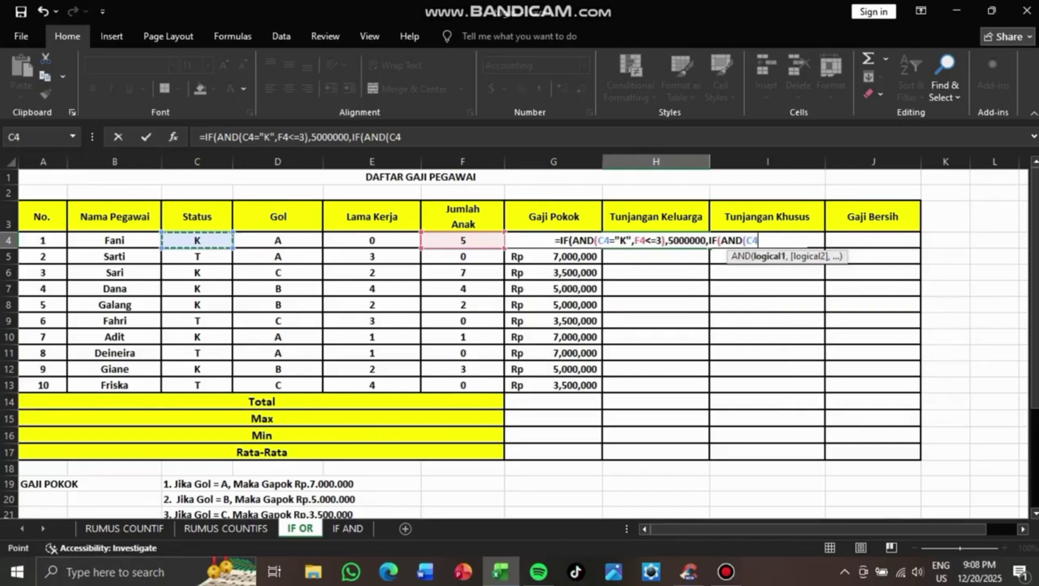
{"action": "type", "text": "=\"K\""}
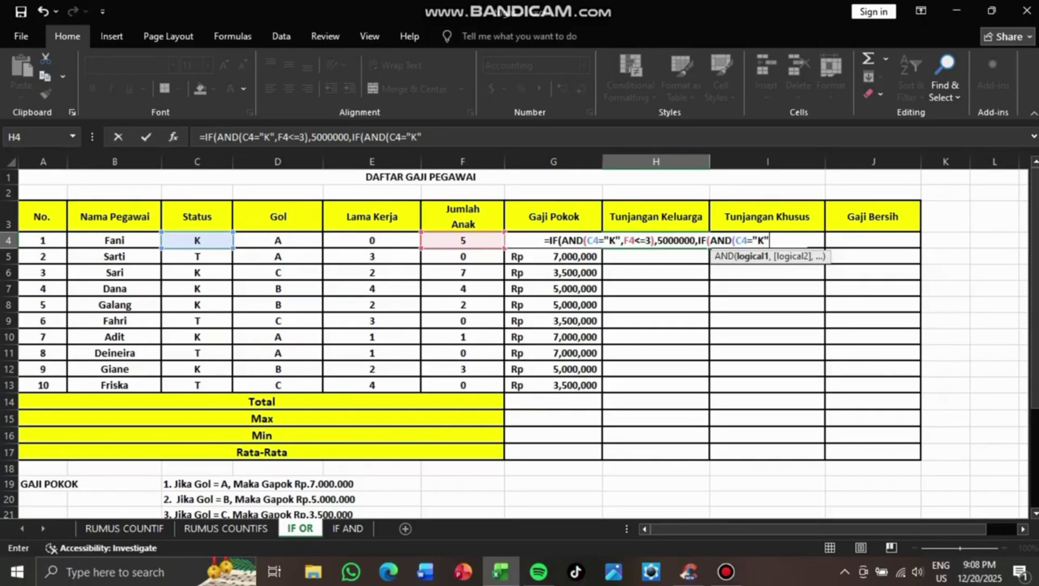
{"action": "type", "text": ","}
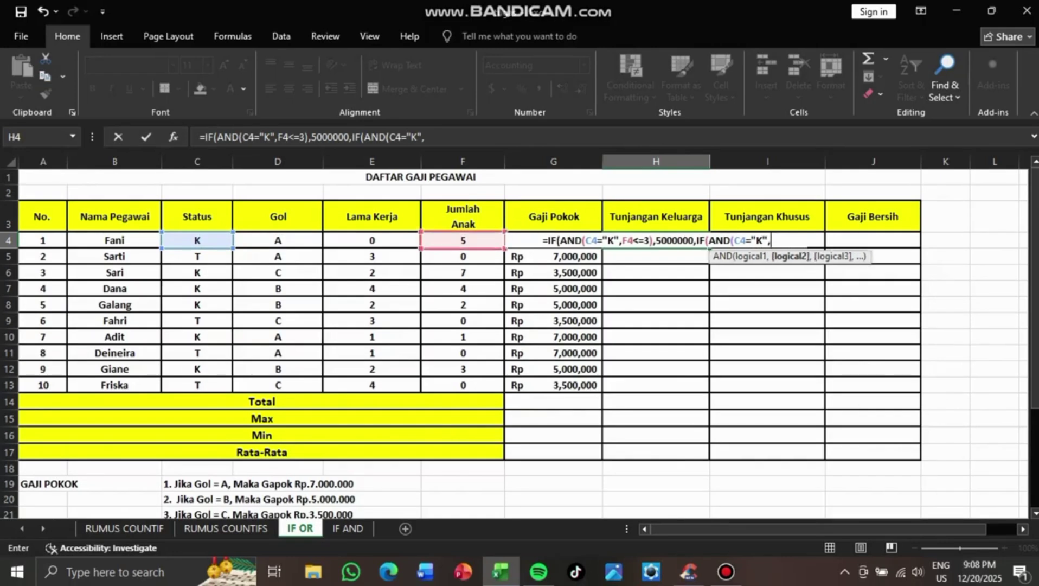
Add F4>=4 as the nested AND's second condition in the H4 formula and close that AND test
{"action": "key", "text": "Left"}
{"action": "key", "text": "Left"}
{"action": "type", "text": "<"}
{"action": "key", "text": "BackSpace"}
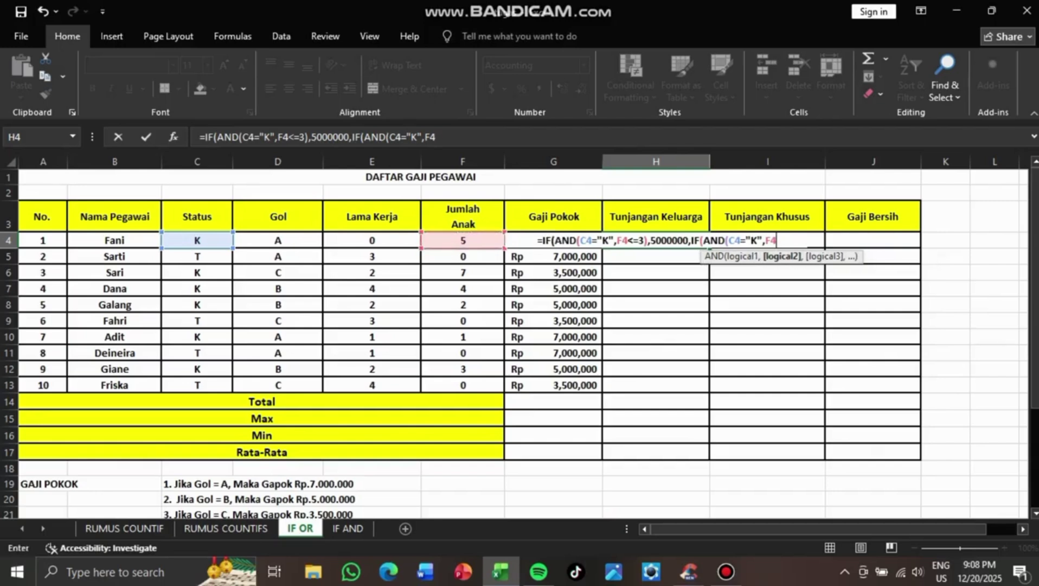
{"action": "type", "text": ">"}
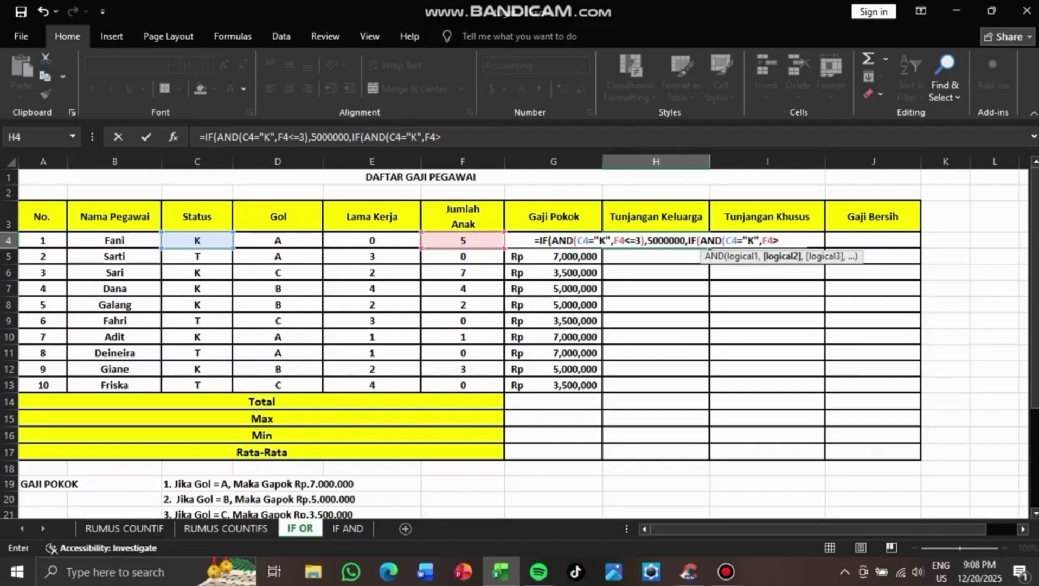
{"action": "type", "text": "=4"}
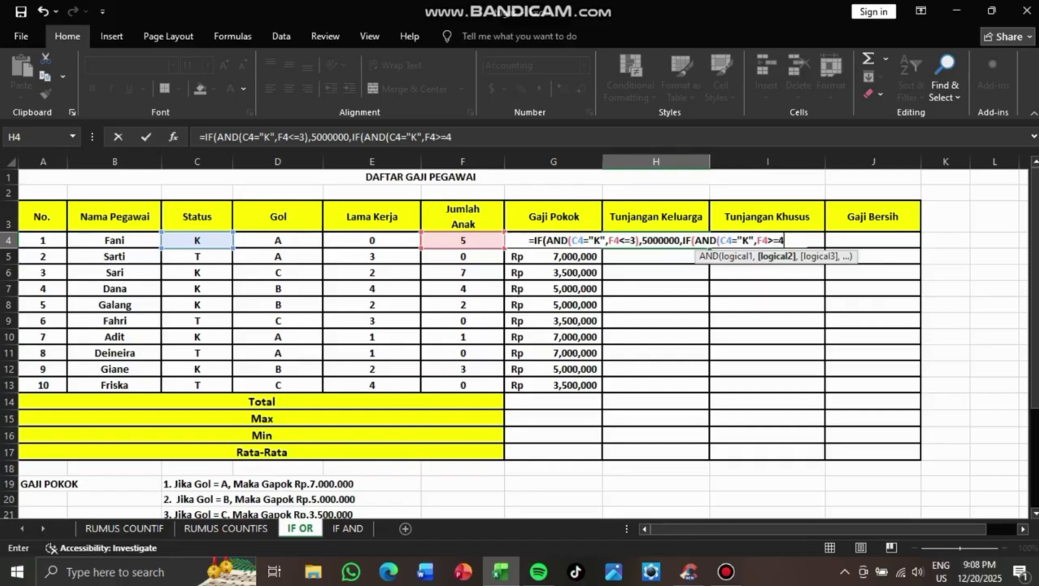
{"action": "scroll", "coordinate": [514, 344], "scroll_direction": "down", "scroll_amount": 4}
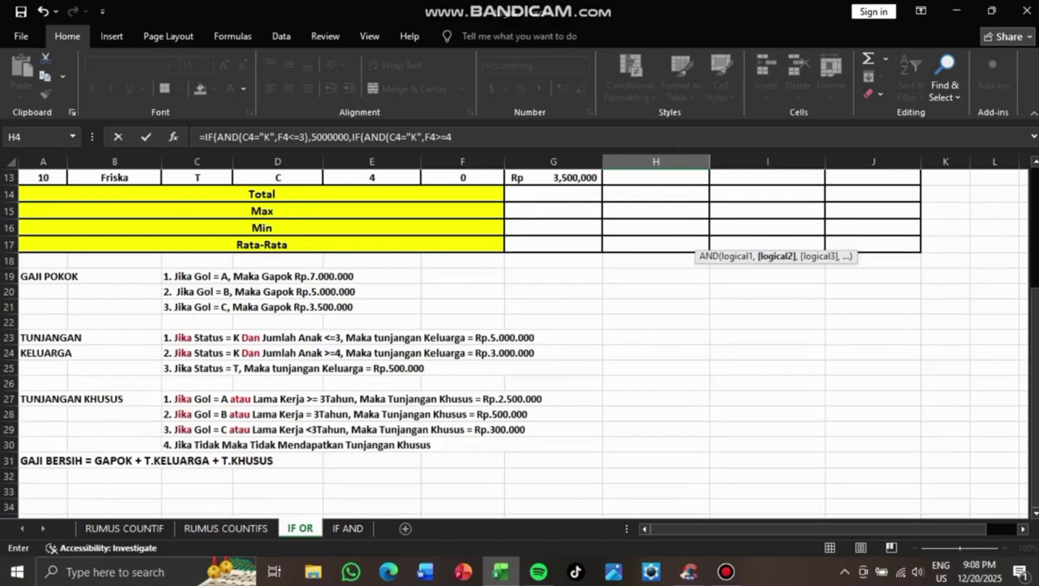
{"action": "scroll", "coordinate": [514, 344], "scroll_direction": "up", "scroll_amount": 4}
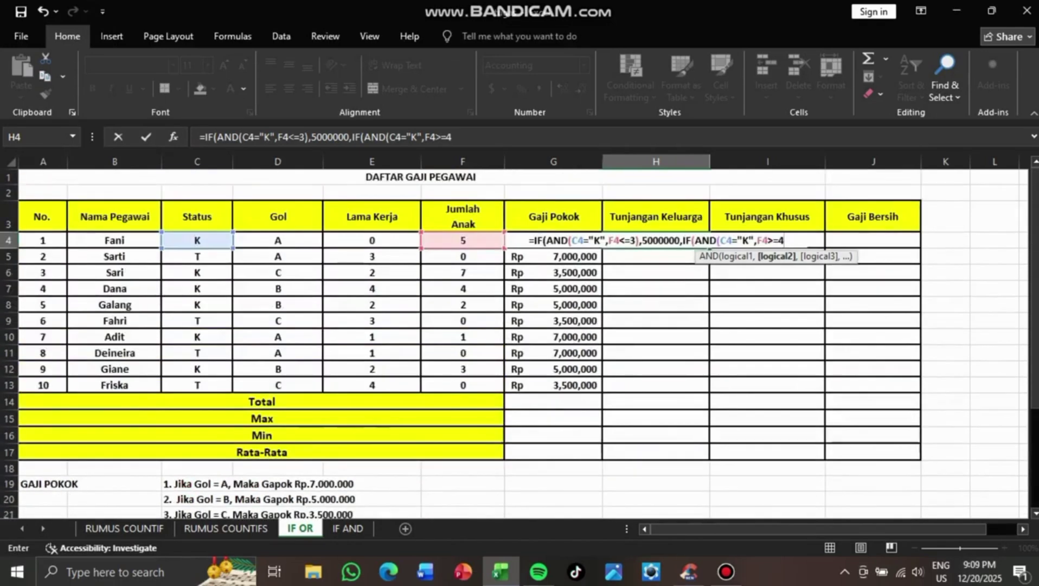
{"action": "type", "text": ","}
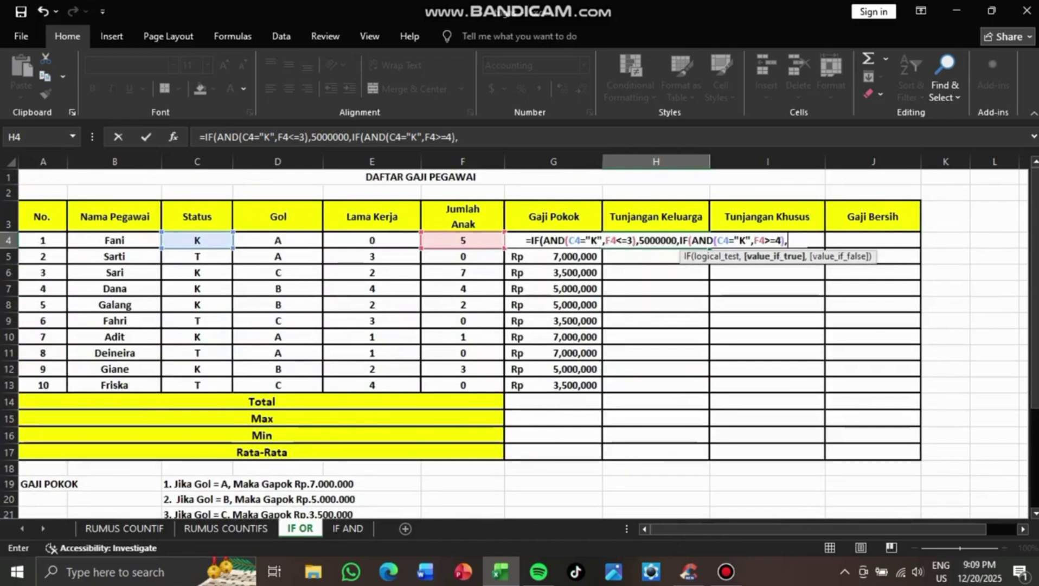
Set 3000000 as the nested IF's value when true in the H4 formula
{"action": "scroll", "coordinate": [519, 343], "scroll_direction": "down", "scroll_amount": 3}
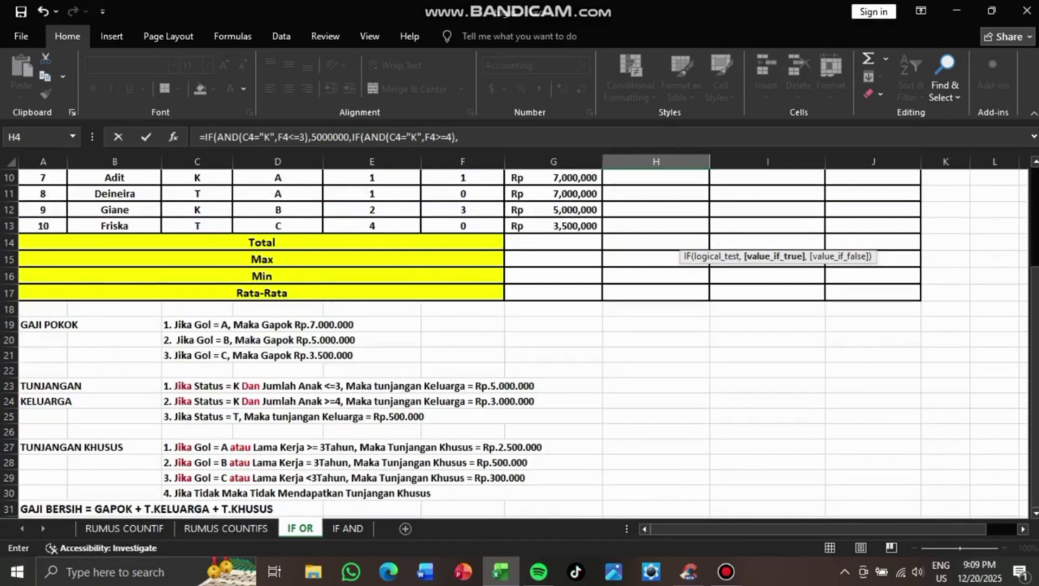
{"action": "scroll", "coordinate": [519, 344], "scroll_direction": "up", "scroll_amount": 3}
{"action": "type", "text": "3000000,"}
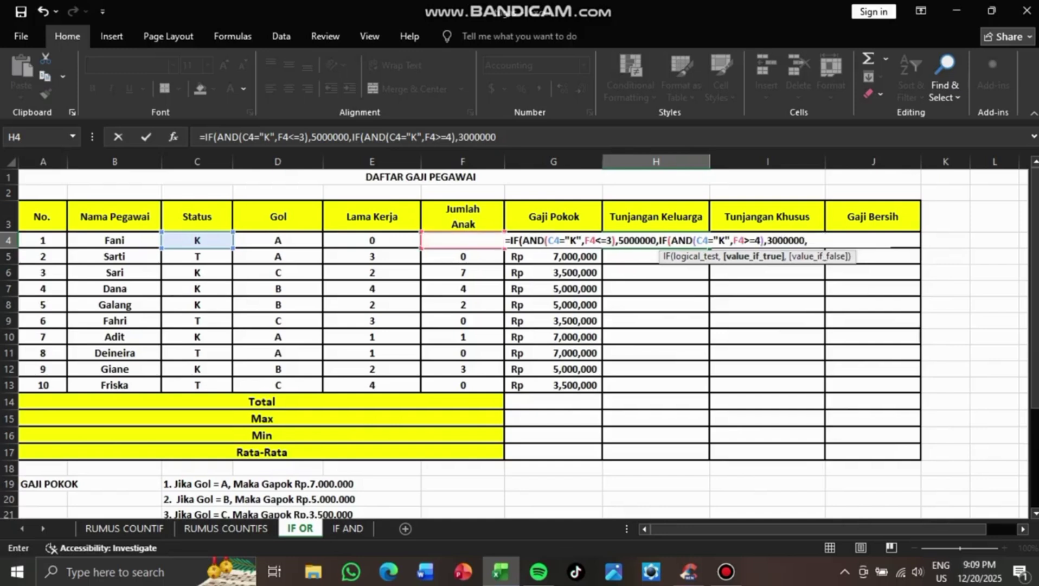
Nest a third IF in the H4 formula's false argument, with an AND that first tests C4="T"
{"action": "type", "text": "IF(AND"}
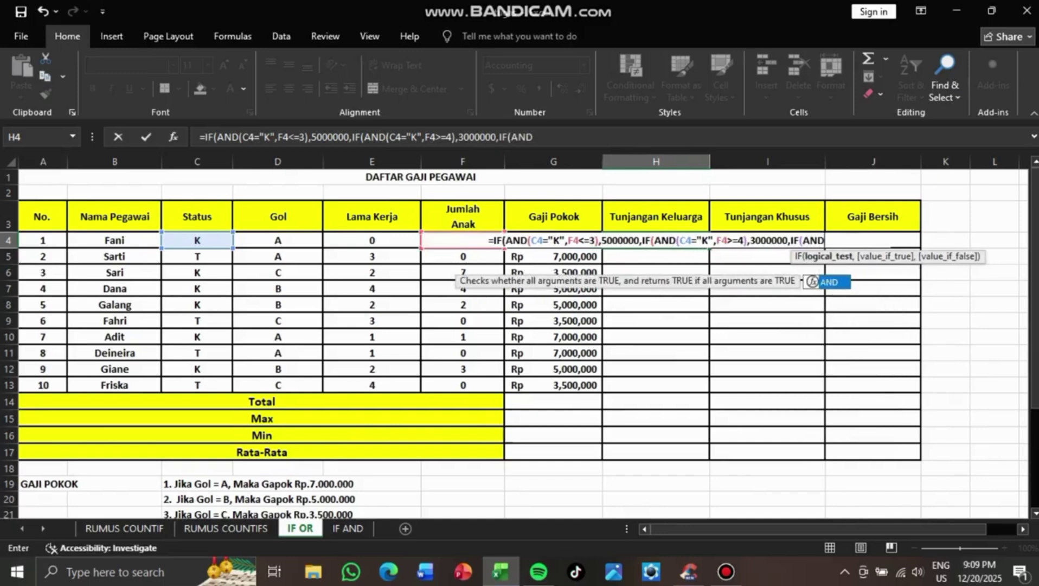
{"action": "type", "text": "("}
{"action": "scroll", "coordinate": [519, 342], "scroll_direction": "down", "scroll_amount": 5}
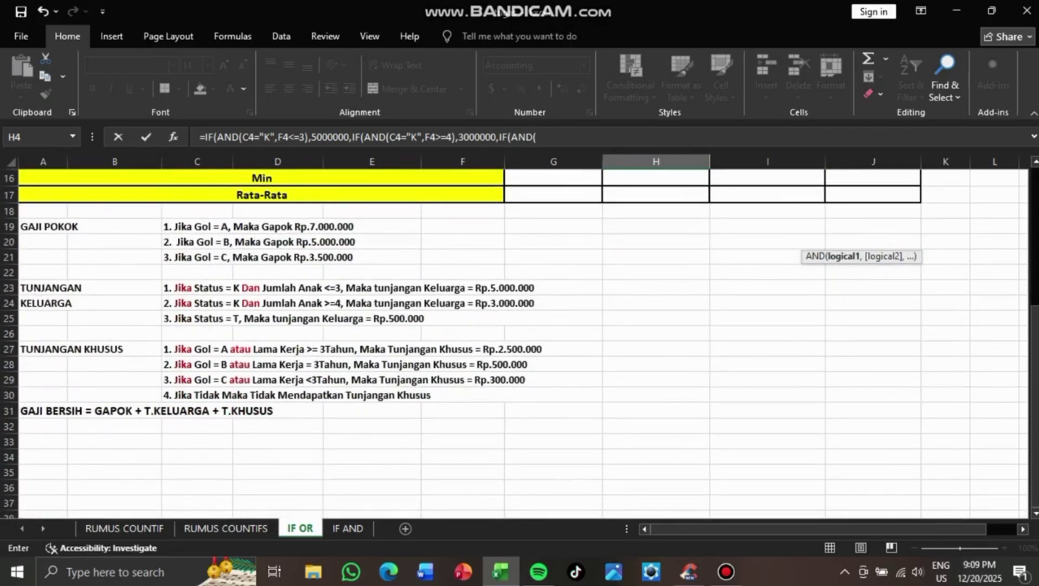
{"action": "scroll", "coordinate": [520, 342], "scroll_direction": "up", "scroll_amount": 5}
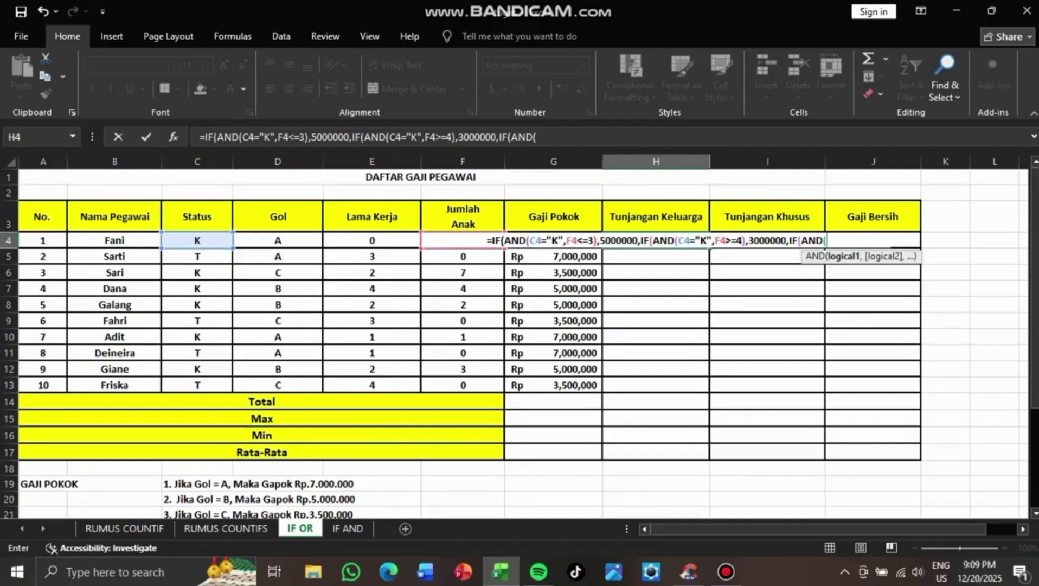
{"action": "left_click", "coordinate": [197, 241]}
{"action": "type", "text": "=\"T:"}
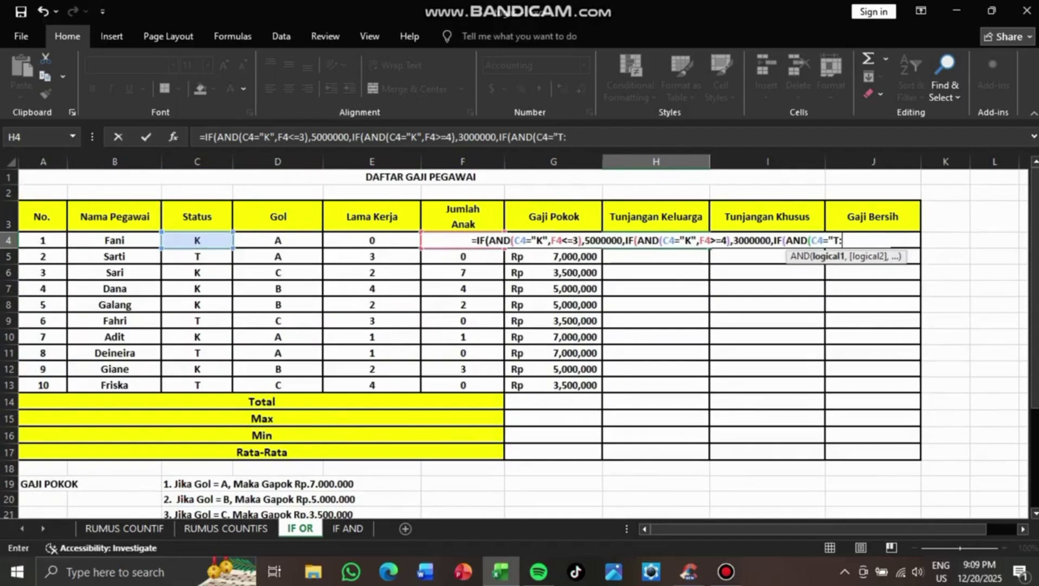
{"action": "key", "text": "BackSpace"}
{"action": "type", "text": "\""}
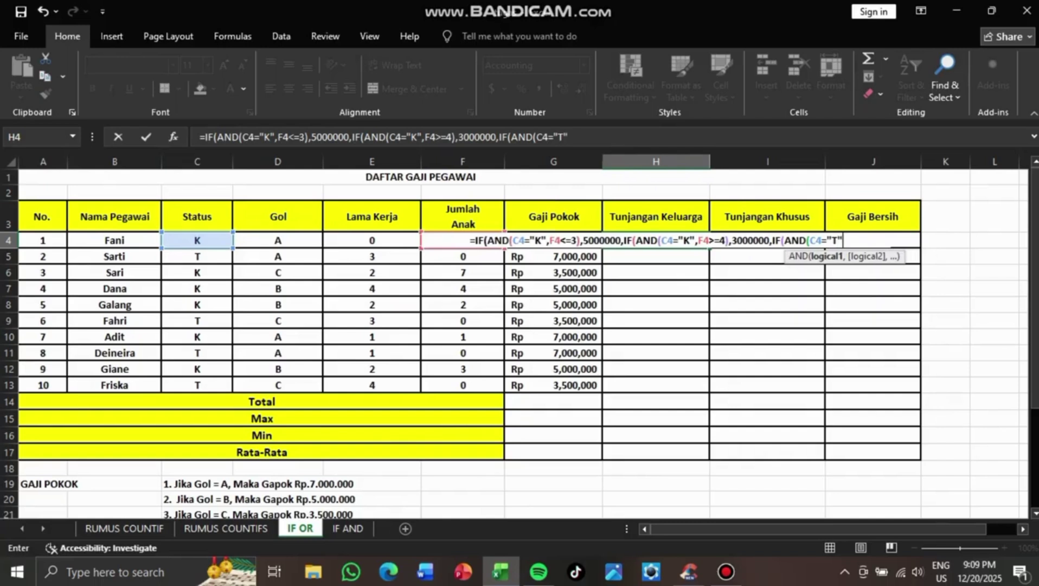
Add F4=0 as the third AND's second condition in the H4 formula and close that AND test
{"action": "type", "text": ","}
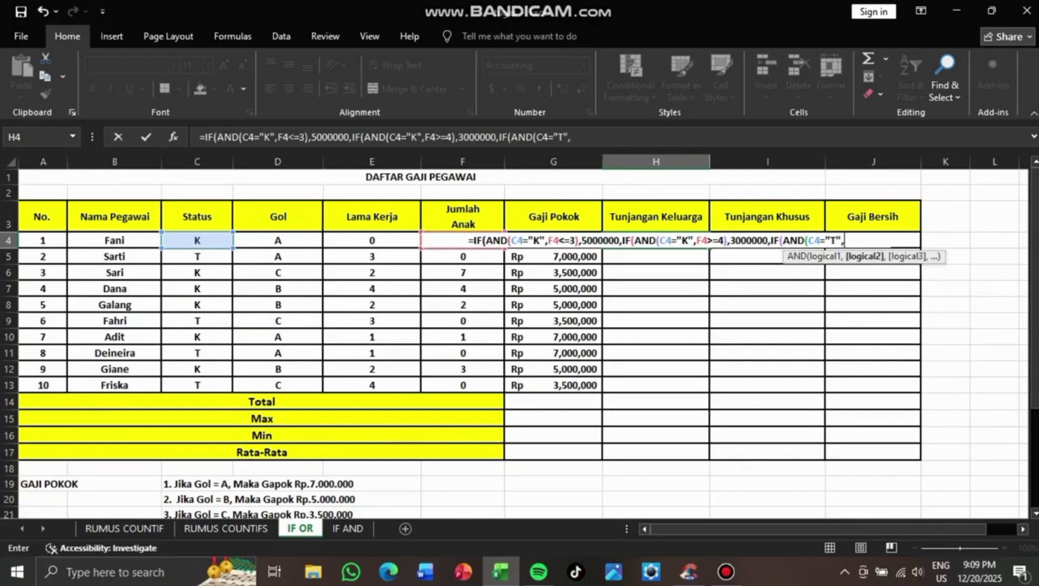
{"action": "type", "text": "F4"}
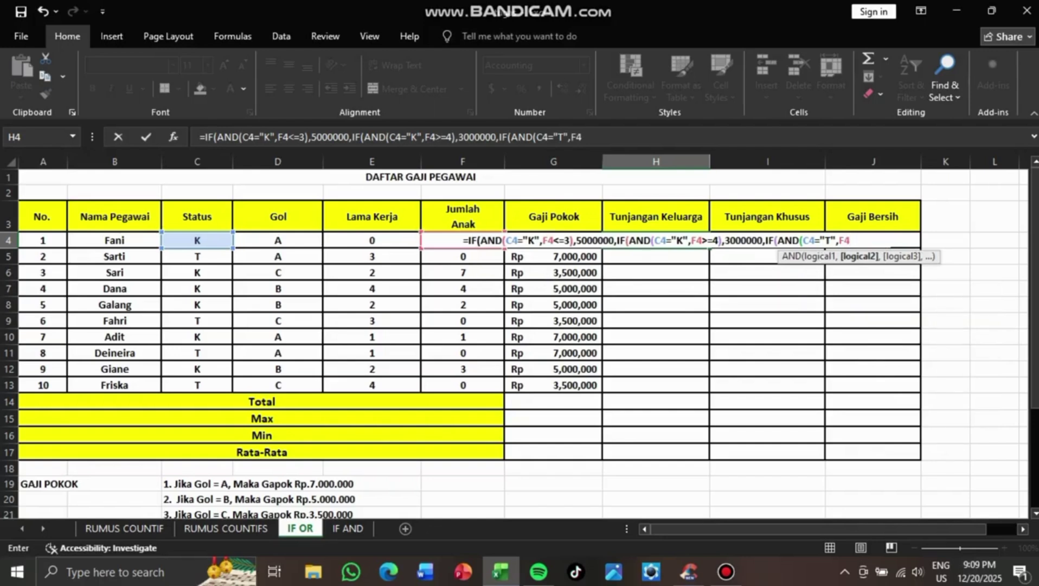
{"action": "type", "text": "="}
{"action": "scroll", "coordinate": [520, 341], "scroll_direction": "down", "scroll_amount": 2}
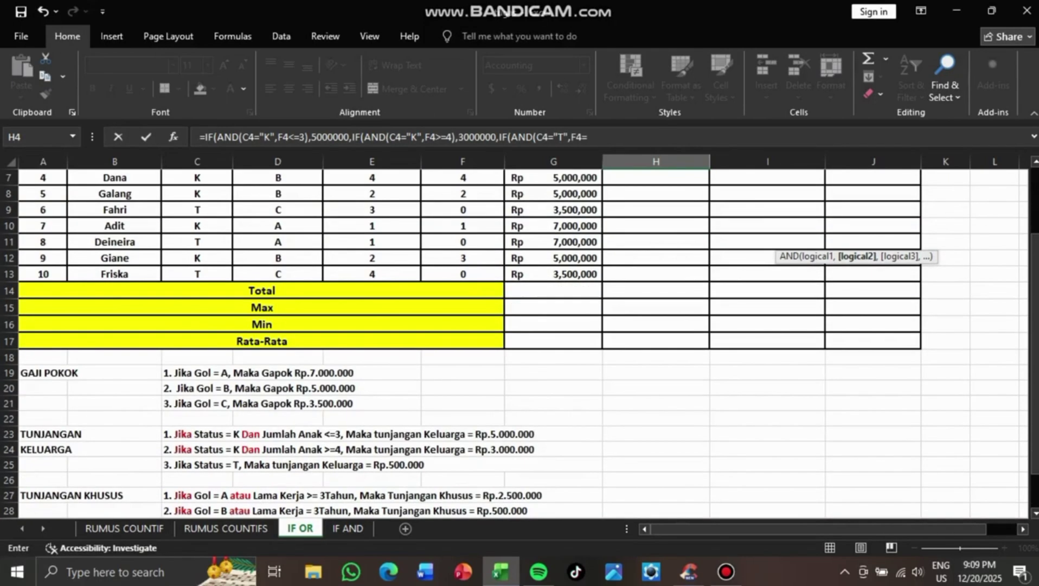
{"action": "scroll", "coordinate": [520, 342], "scroll_direction": "up", "scroll_amount": 2}
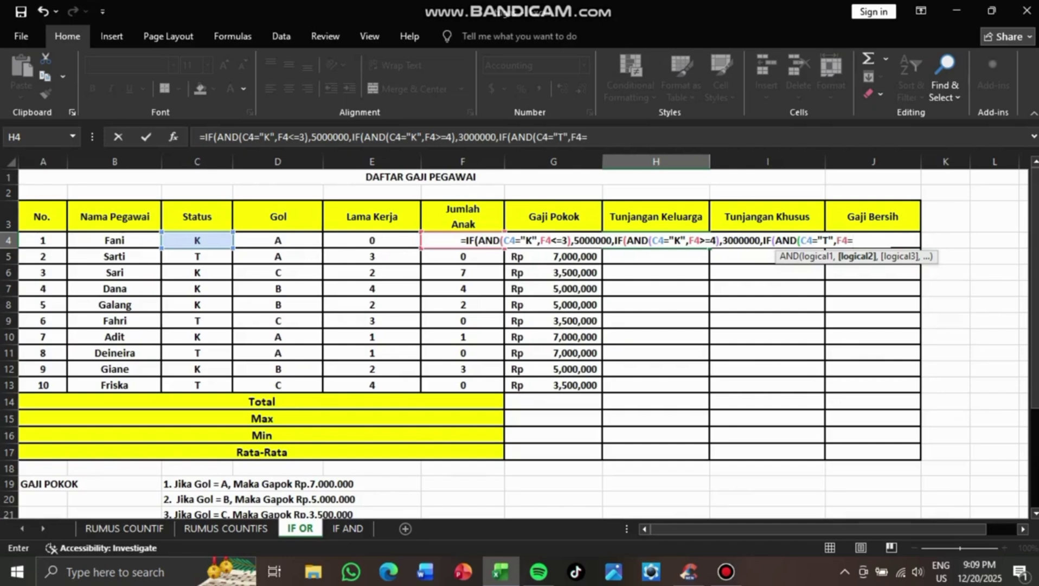
{"action": "scroll", "coordinate": [520, 343], "scroll_direction": "down", "scroll_amount": 5}
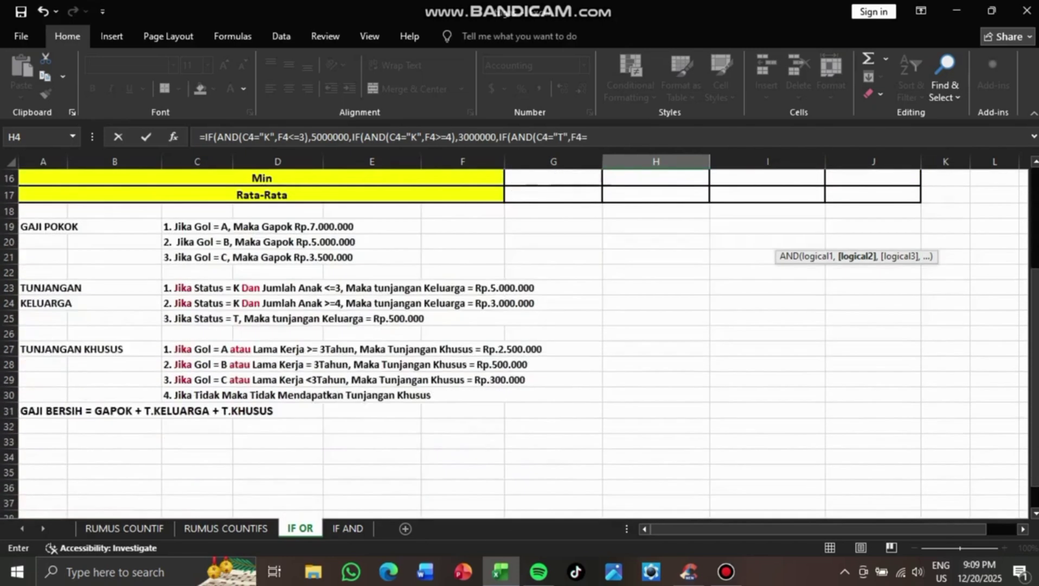
{"action": "scroll", "coordinate": [520, 343], "scroll_direction": "up", "scroll_amount": 5}
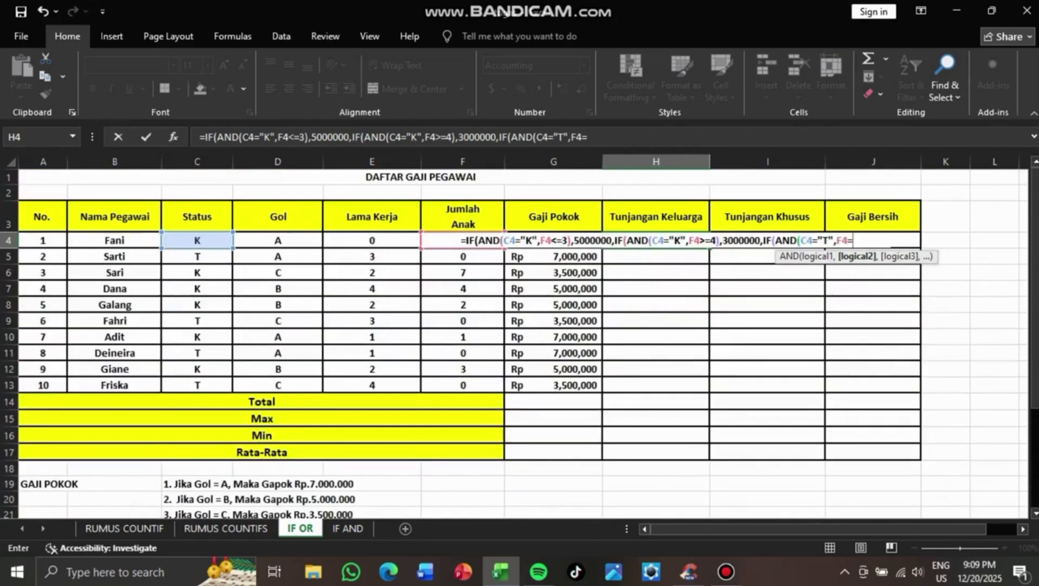
{"action": "type", "text": "0,"}
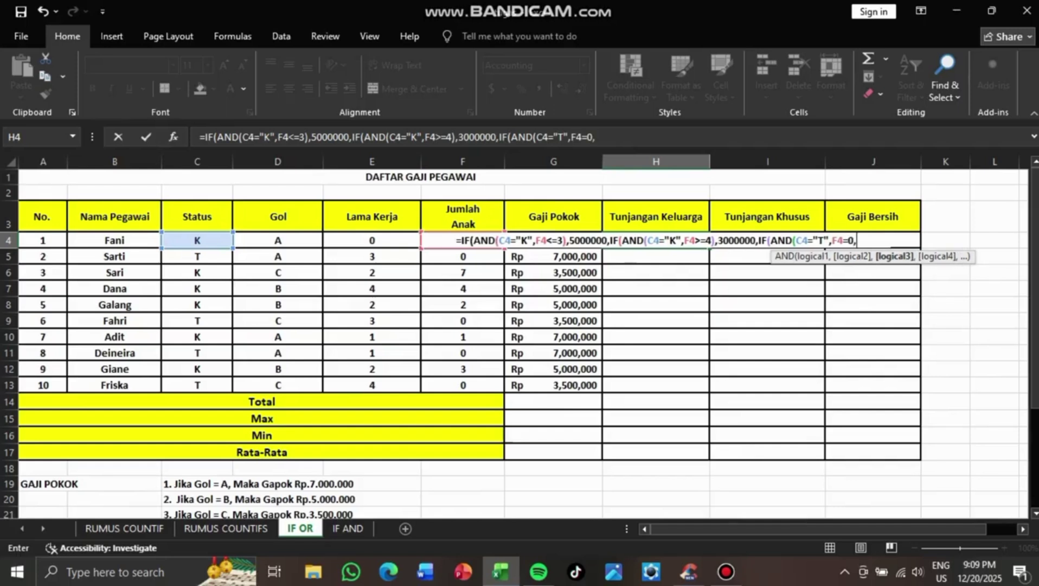
{"action": "key", "text": "BackSpace"}
{"action": "type", "text": "),"}
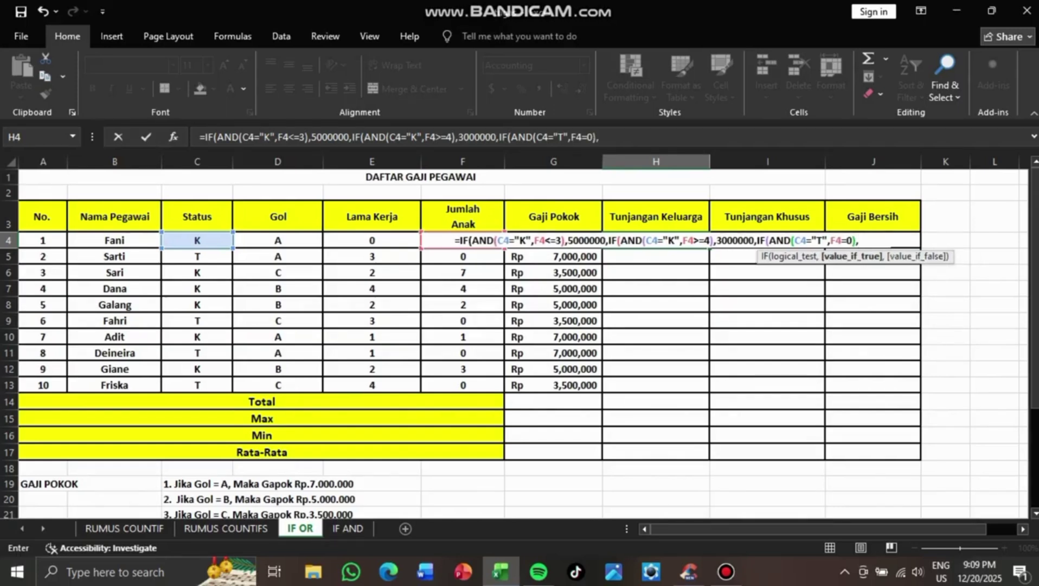
Set 500000 as the third IF's value when true in H4 and copy the completed formula down to H13
{"action": "scroll", "coordinate": [519, 326], "scroll_direction": "down", "scroll_amount": 6}
{"action": "scroll", "coordinate": [519, 325], "scroll_direction": "up", "scroll_amount": 6}
{"action": "type", "text": "500000"}
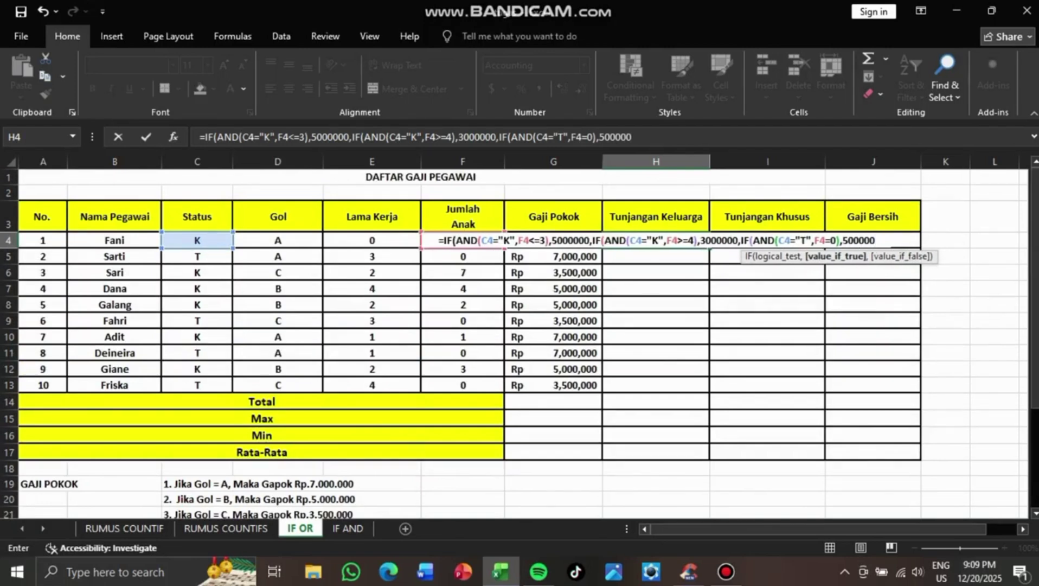
{"action": "key", "text": "Return"}
{"action": "key", "text": "Return"}
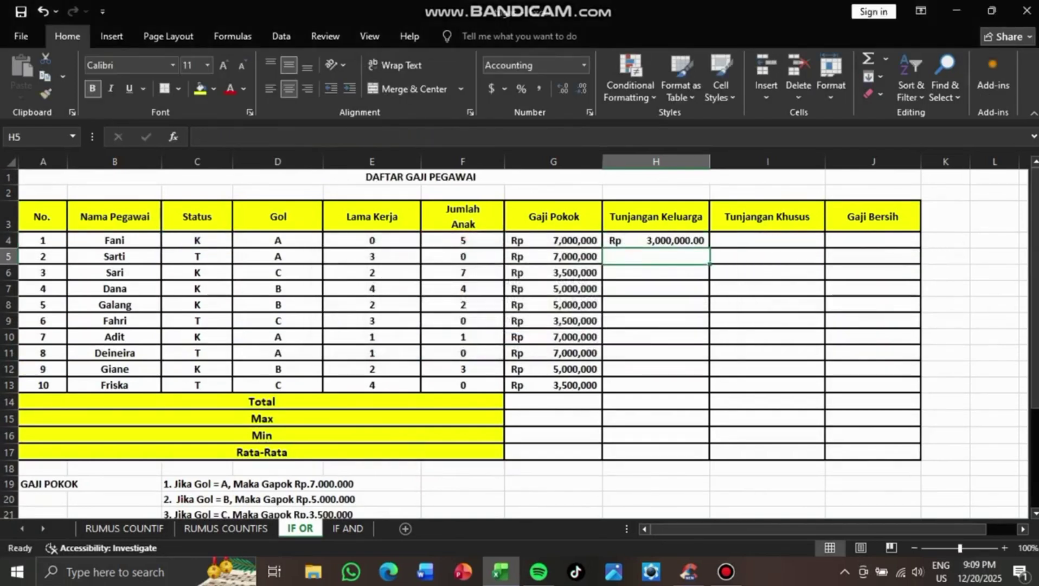
{"action": "key", "text": "Up"}
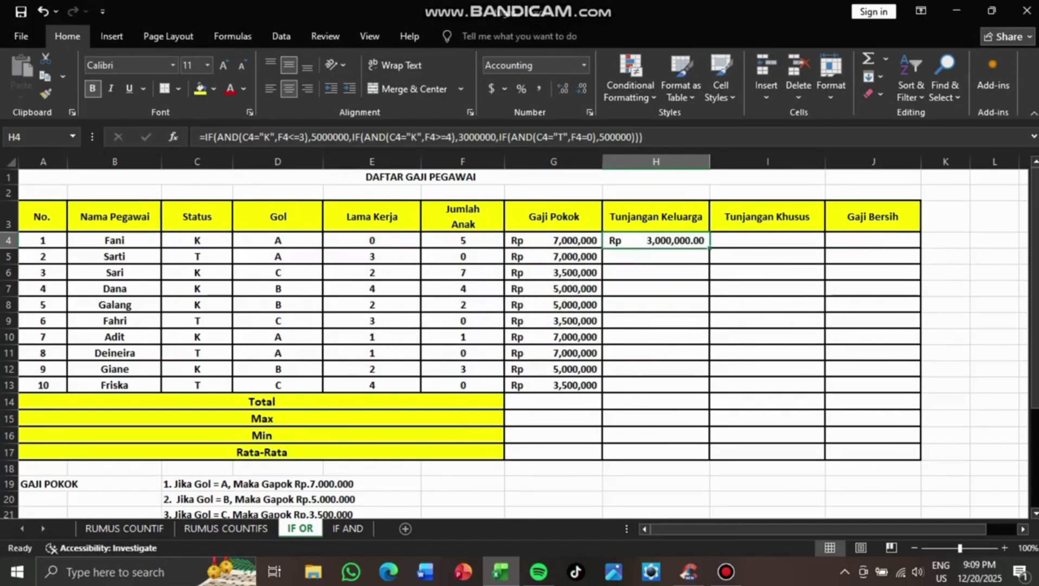
{"action": "left_click_drag", "start_coordinate": [709, 248], "coordinate": [709, 392]}
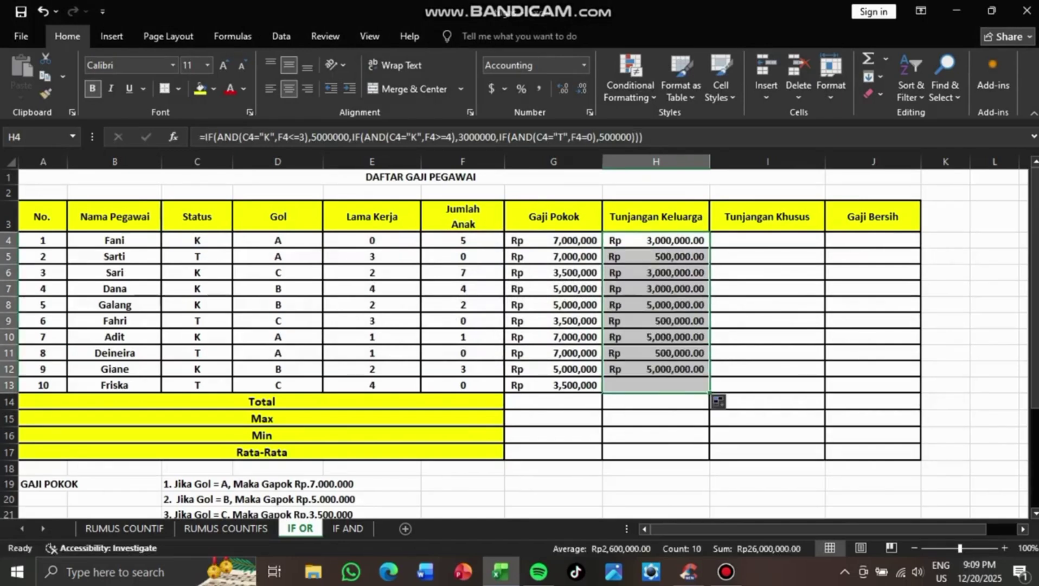
Start an IF formula in I4 for the special allowance, with an OR that first tests D4="A"
{"action": "key", "text": "Right"}
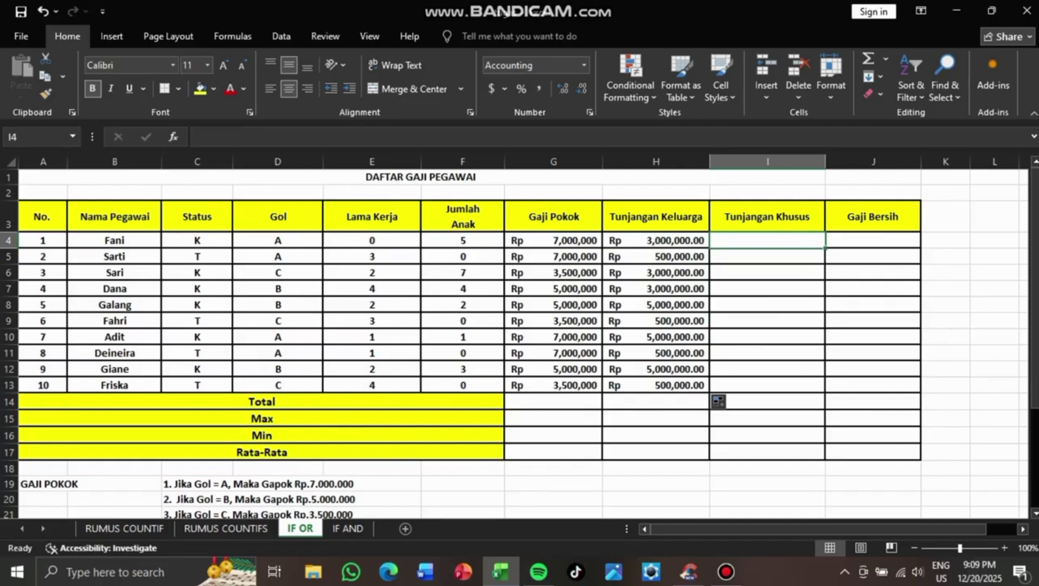
{"action": "type", "text": "="}
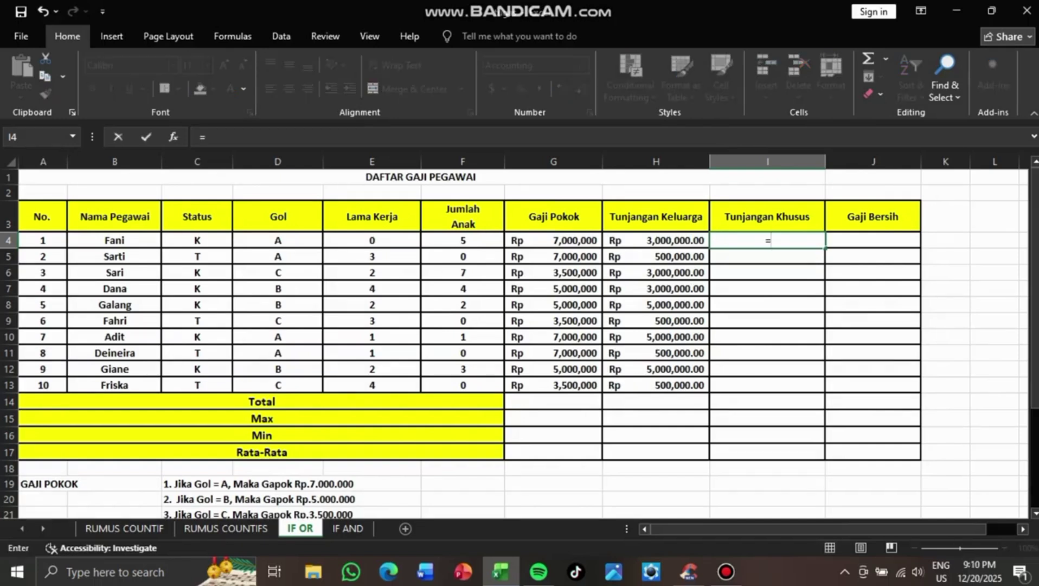
{"action": "type", "text": "IF(OR("}
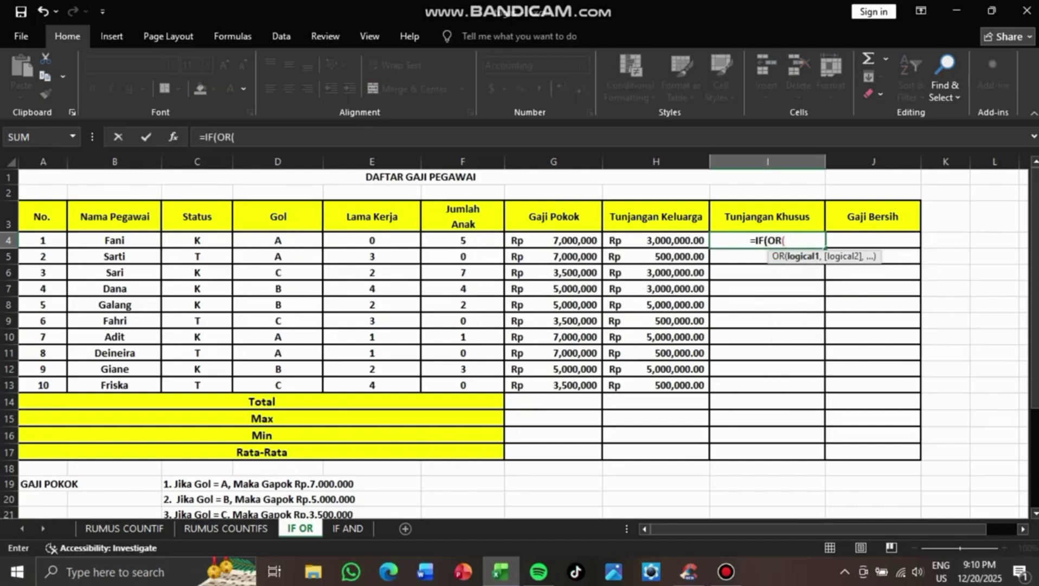
{"action": "scroll", "coordinate": [514, 343], "scroll_direction": "down", "scroll_amount": 4}
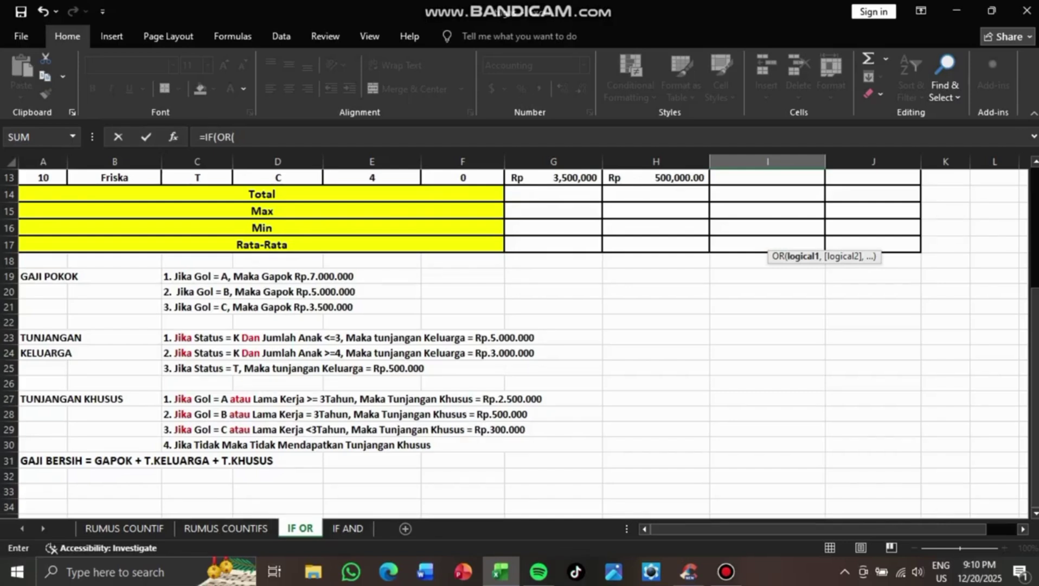
{"action": "scroll", "coordinate": [521, 342], "scroll_direction": "up", "scroll_amount": 4}
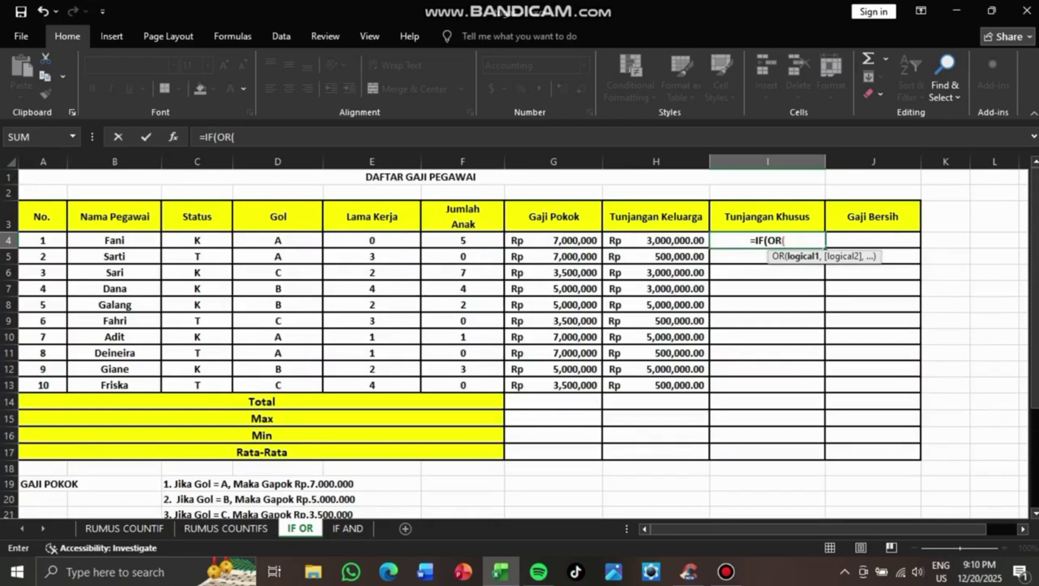
{"action": "scroll", "coordinate": [521, 342], "scroll_direction": "down", "scroll_amount": 5}
{"action": "scroll", "coordinate": [520, 342], "scroll_direction": "up", "scroll_amount": 5}
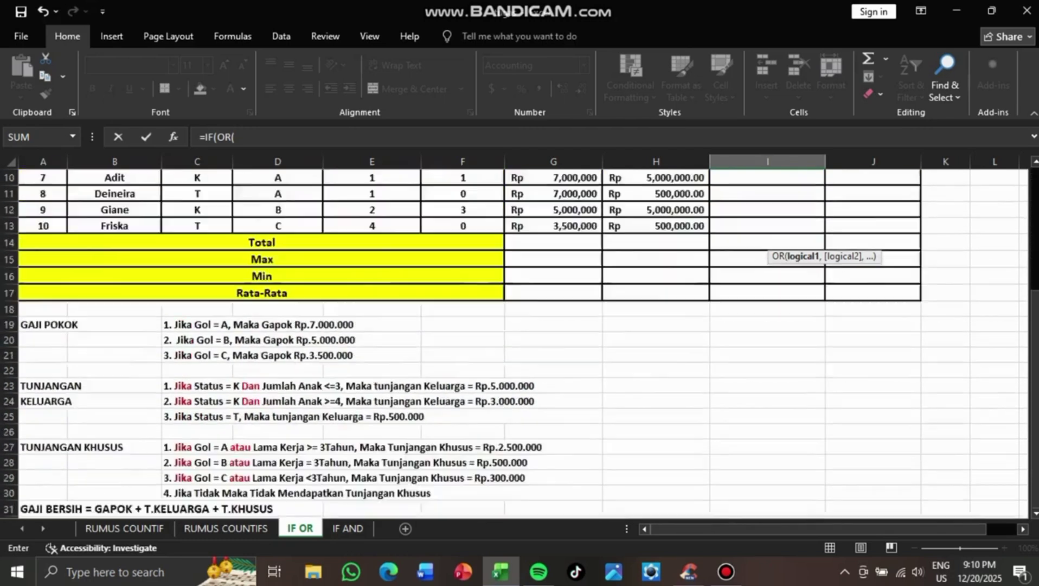
{"action": "left_click", "coordinate": [278, 241]}
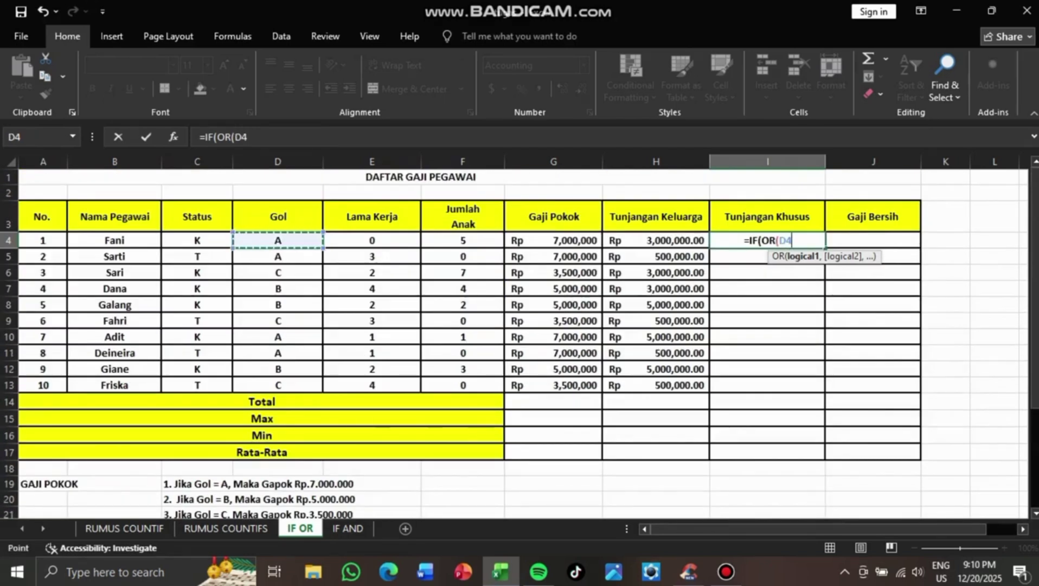
{"action": "type", "text": "=\"A\""}
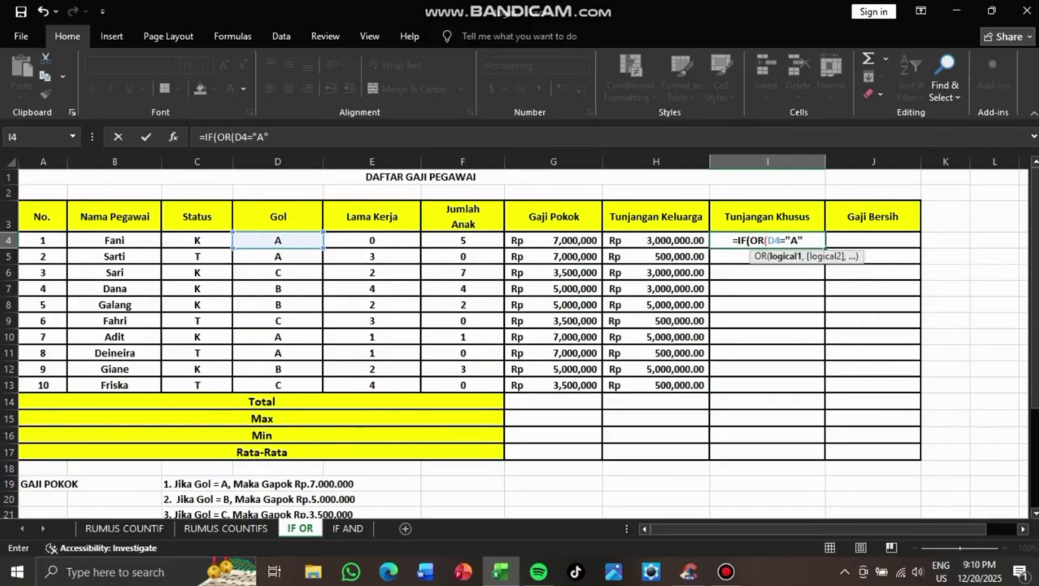
Add E4>=3 as the OR's second condition in the I4 formula and close the OR test
{"action": "scroll", "coordinate": [520, 341], "scroll_direction": "down", "scroll_amount": 5}
{"action": "scroll", "coordinate": [520, 342], "scroll_direction": "up", "scroll_amount": 5}
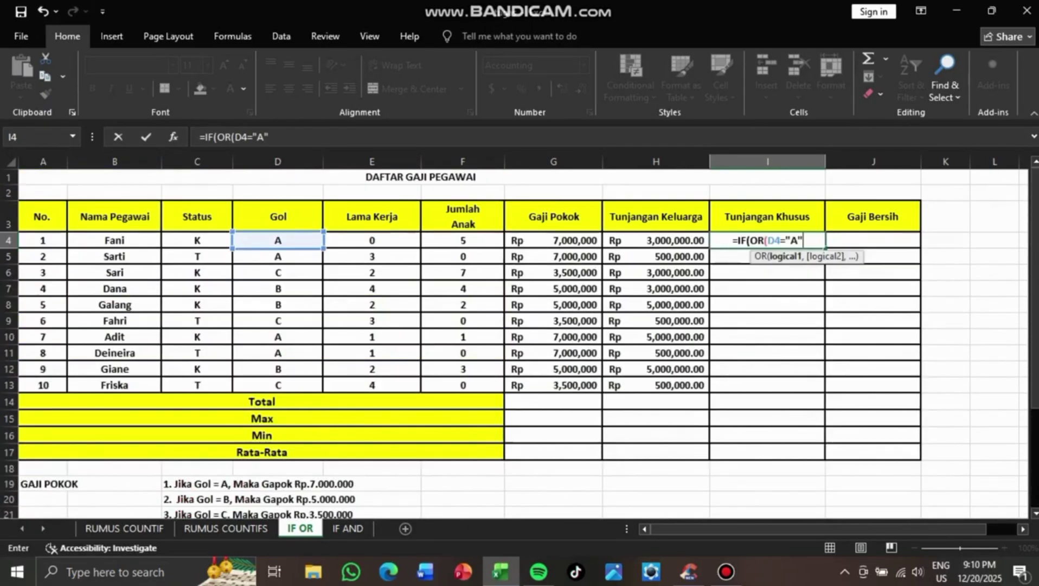
{"action": "type", "text": ","}
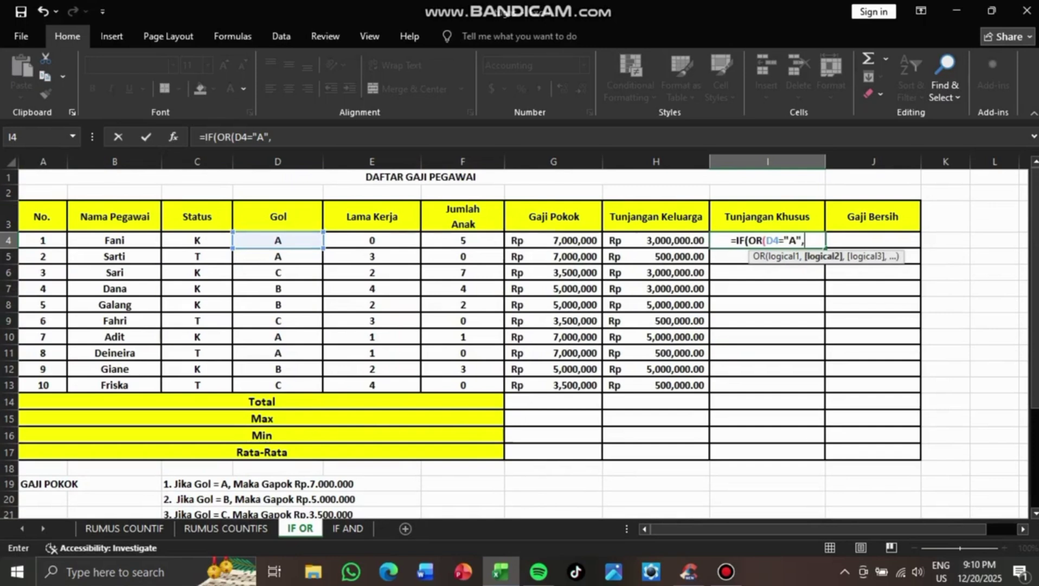
{"action": "key", "text": "Left"}
{"action": "key", "text": "Left"}
{"action": "key", "text": "Left"}
{"action": "key", "text": "Left"}
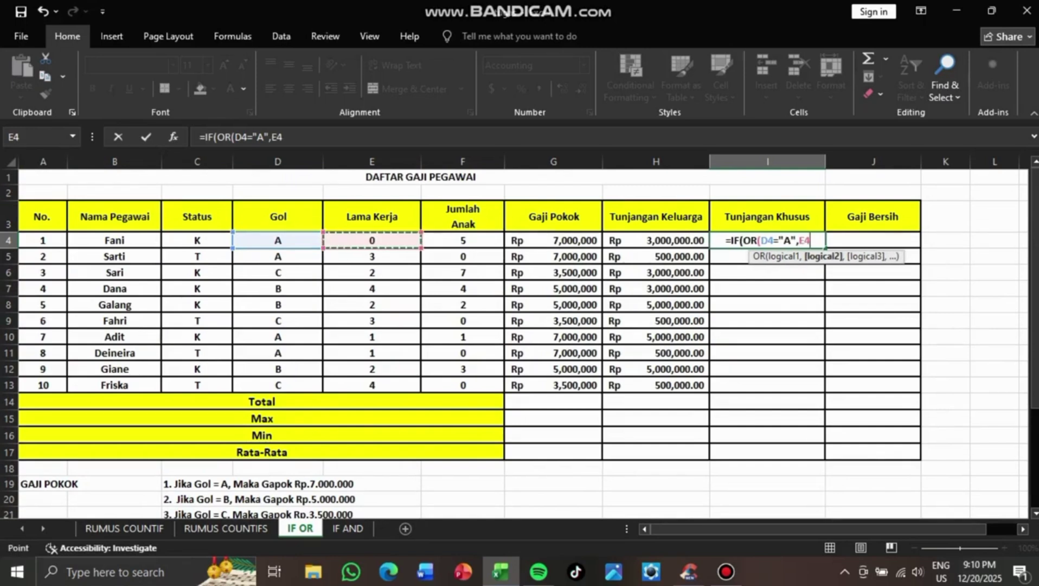
{"action": "scroll", "coordinate": [519, 326], "scroll_direction": "down", "scroll_amount": 5}
{"action": "scroll", "coordinate": [519, 326], "scroll_direction": "up", "scroll_amount": 5}
{"action": "type", "text": ">=3"}
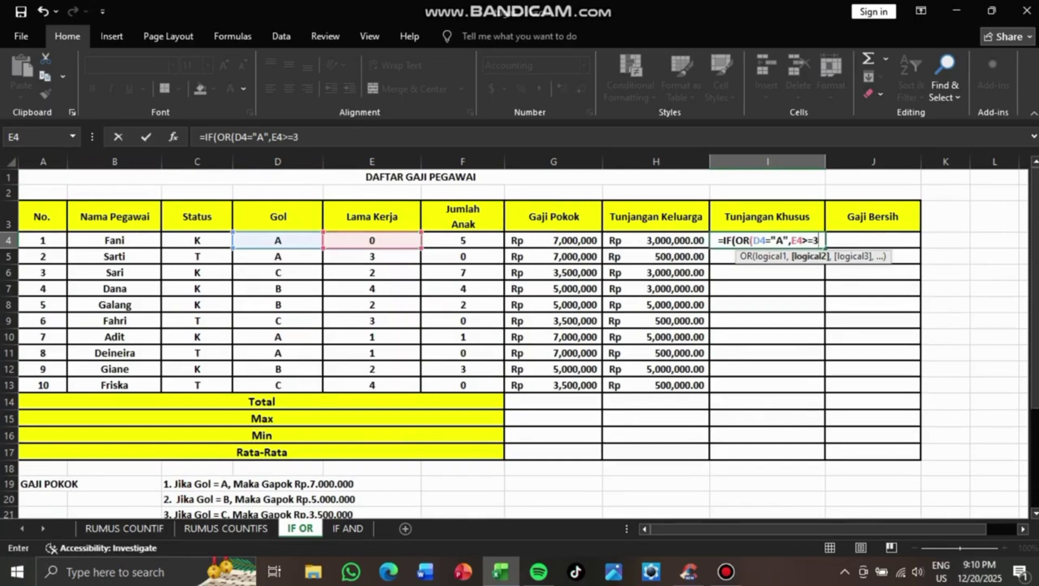
{"action": "type", "text": "),"}
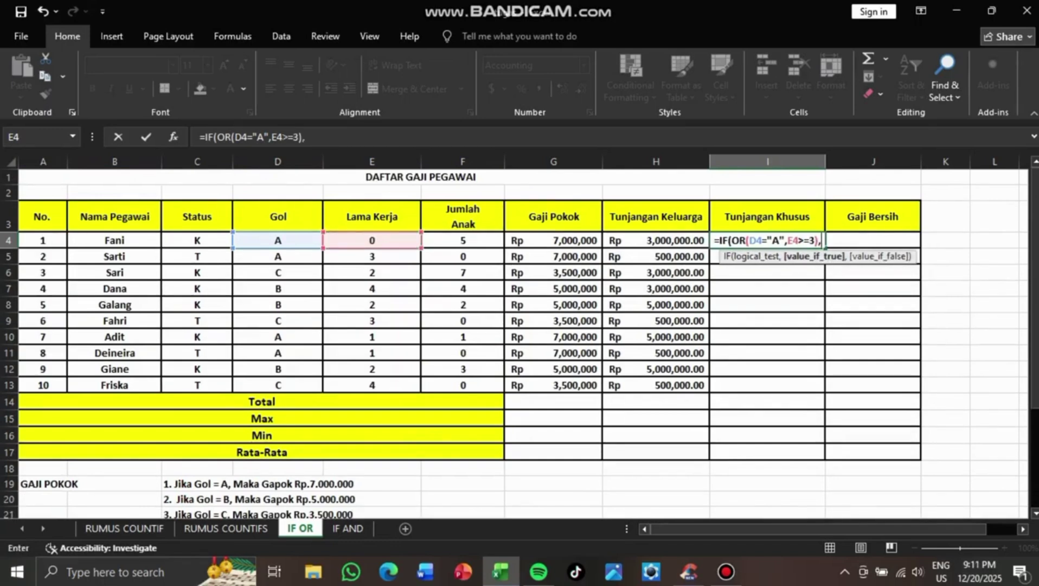
Set 2500000 as the first IF's value when true in the I4 formula
{"action": "scroll", "coordinate": [520, 341], "scroll_direction": "down", "scroll_amount": 3}
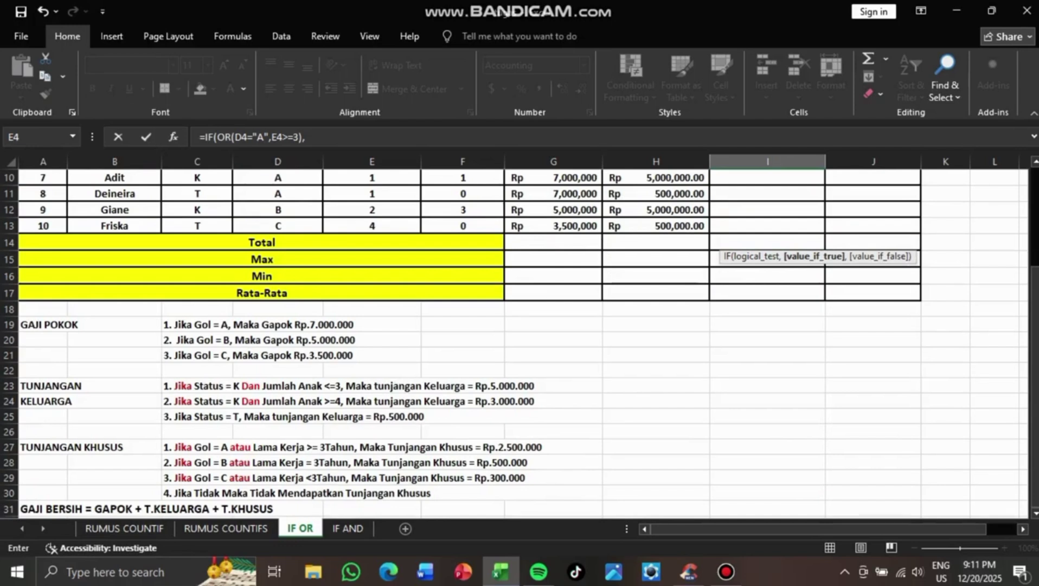
{"action": "scroll", "coordinate": [520, 342], "scroll_direction": "up", "scroll_amount": 3}
{"action": "type", "text": "25"}
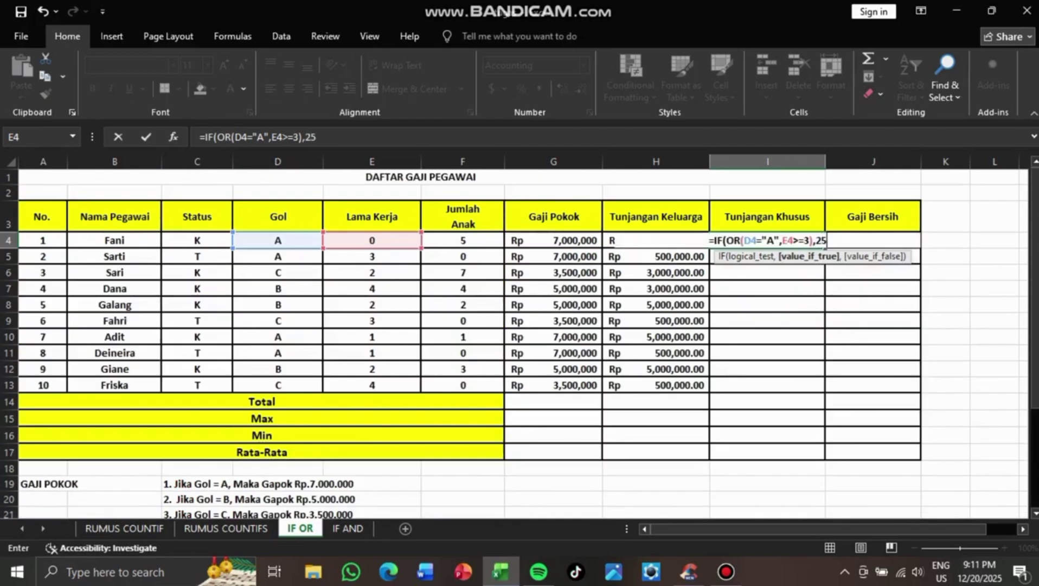
{"action": "type", "text": "00000"}
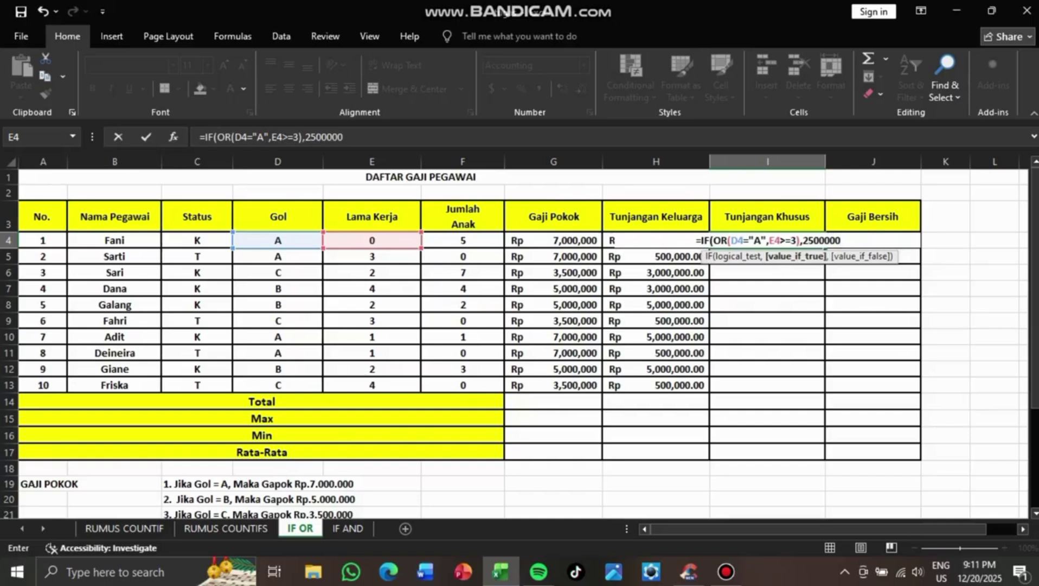
Nest a second IF in the I4 formula, with an OR that first tests D4="B"
{"action": "type", "text": ",IF"}
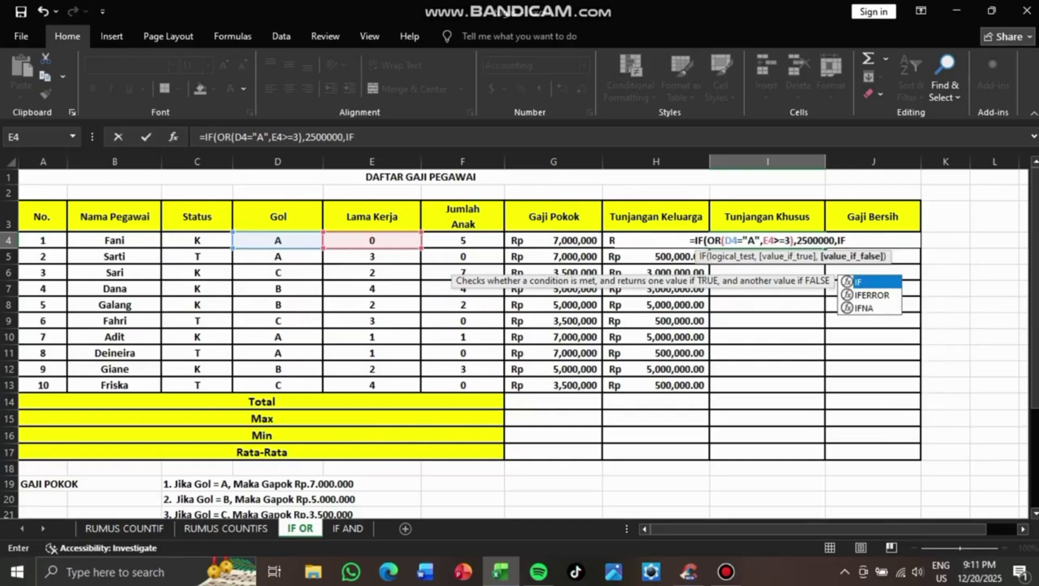
{"action": "type", "text": "(OR("}
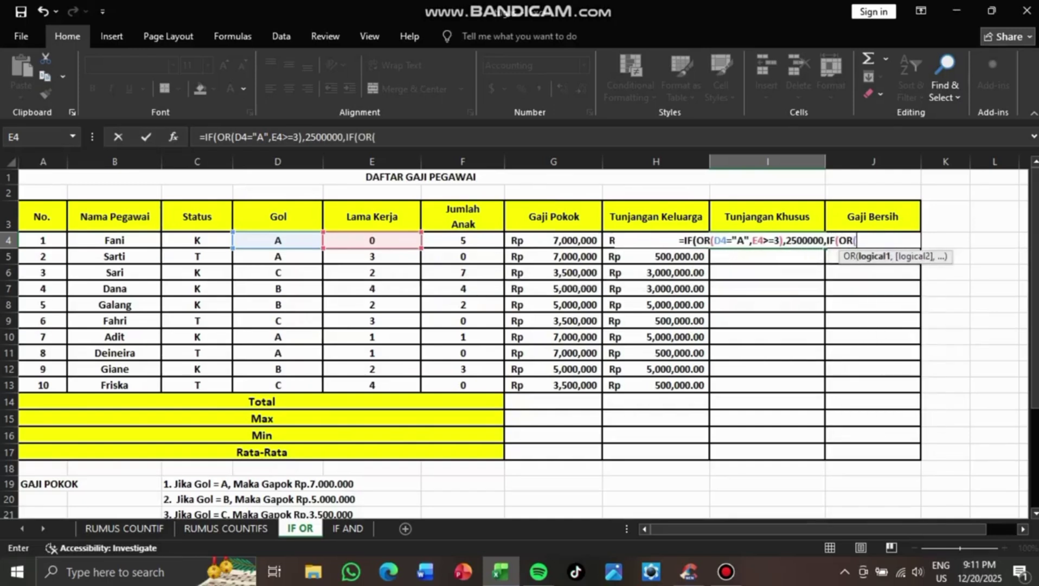
{"action": "left_click", "coordinate": [278, 241]}
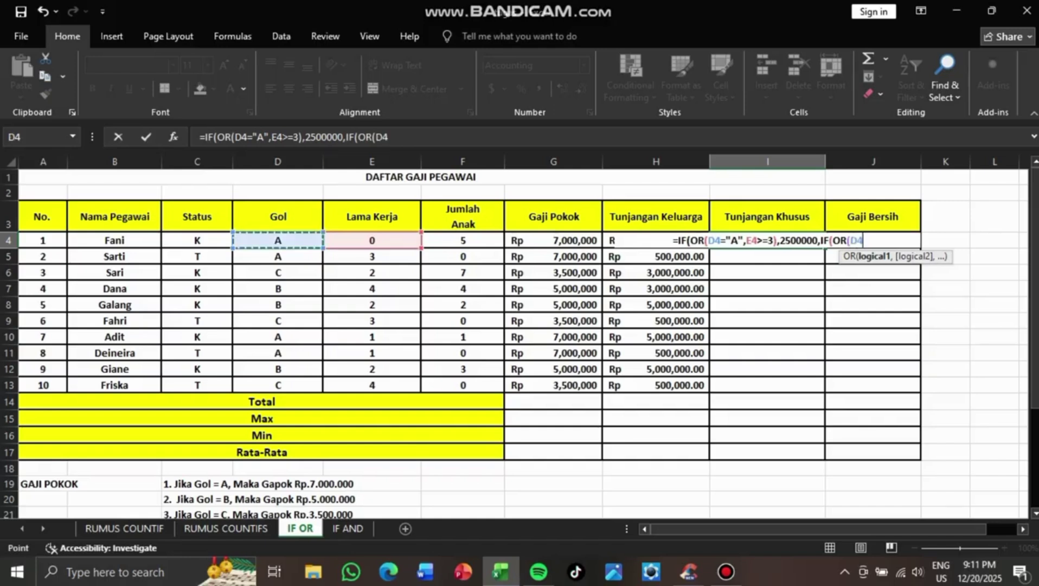
{"action": "type", "text": "="}
{"action": "scroll", "coordinate": [521, 342], "scroll_direction": "down", "scroll_amount": 4}
{"action": "scroll", "coordinate": [521, 341], "scroll_direction": "up", "scroll_amount": 4}
{"action": "type", "text": "\""}
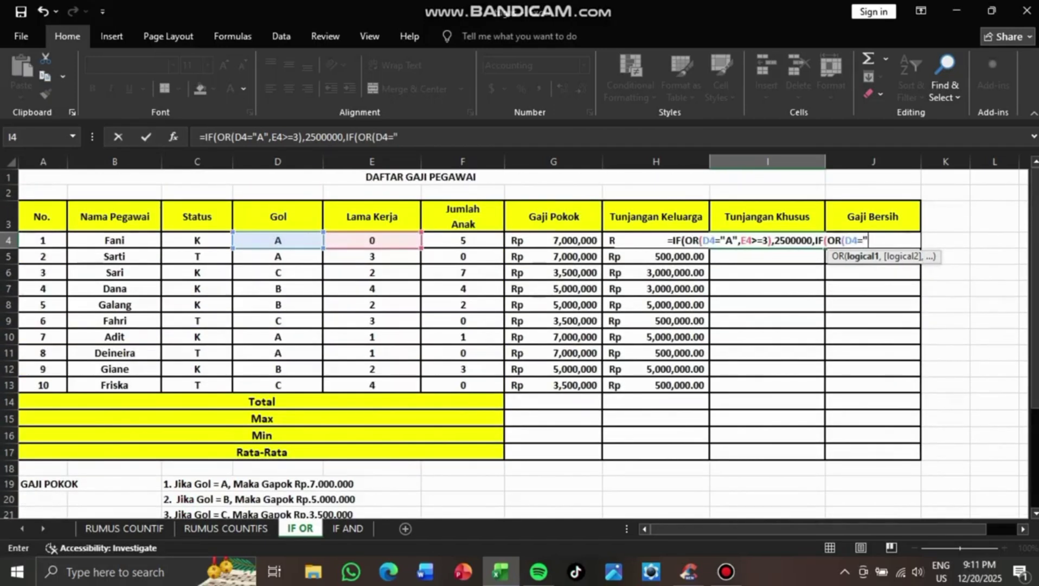
{"action": "type", "text": "B\""}
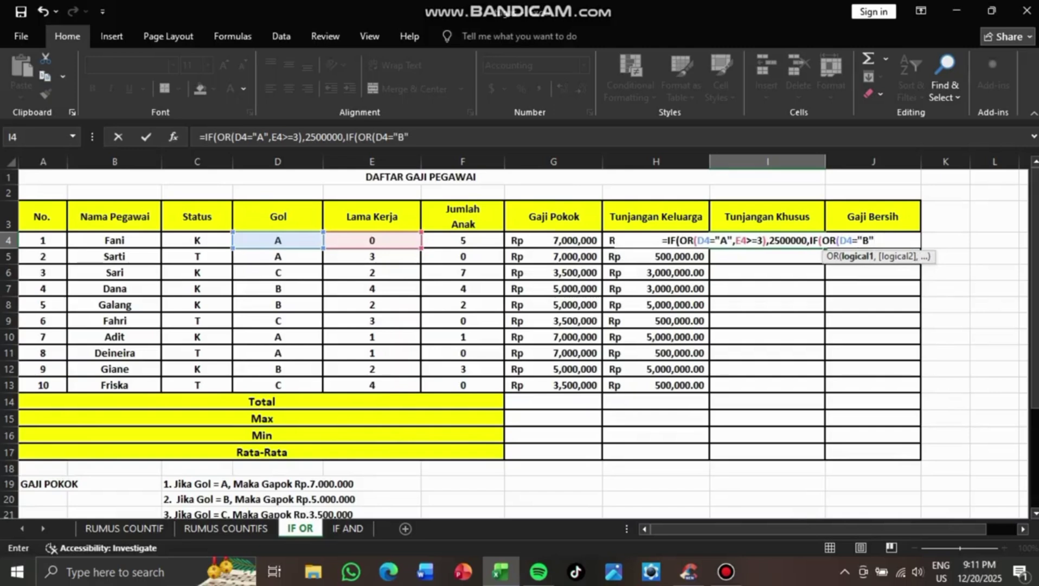
Add E4=3 as the second condition of the second IF's OR in I4 and close the OR test
{"action": "type", "text": ","}
{"action": "left_click", "coordinate": [371, 240]}
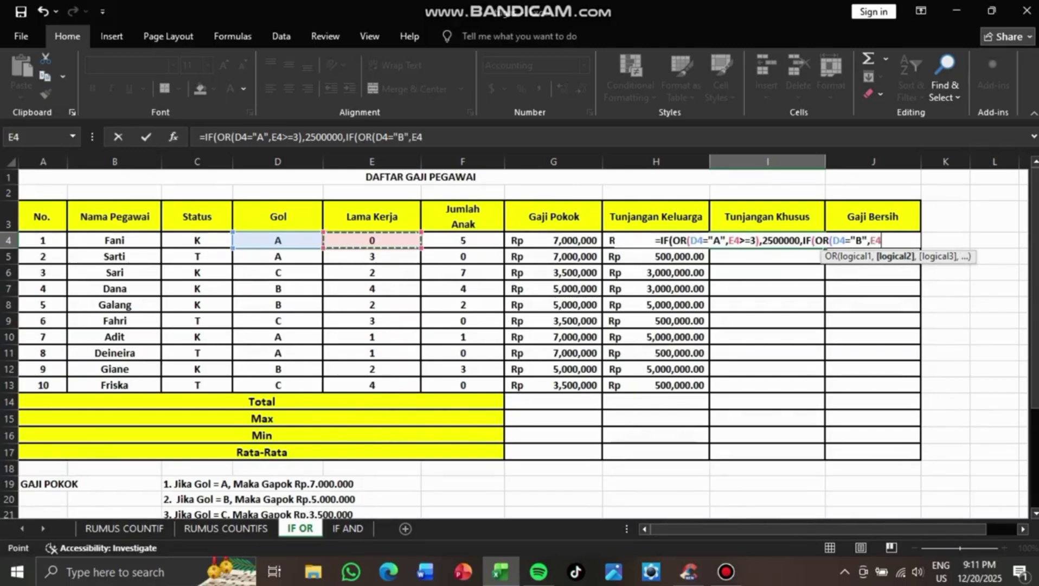
{"action": "type", "text": "<"}
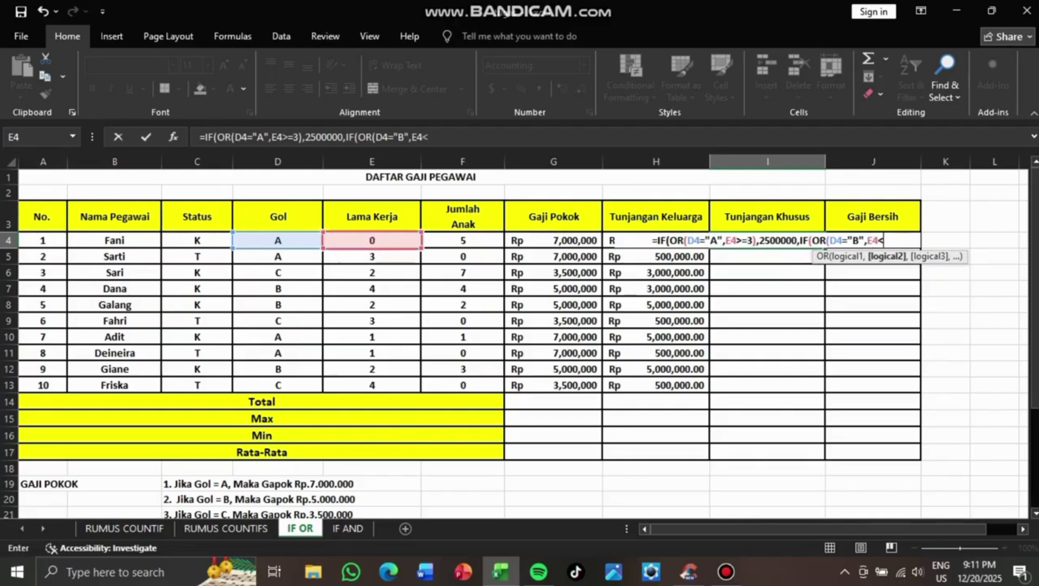
{"action": "scroll", "coordinate": [521, 341], "scroll_direction": "down", "scroll_amount": 5}
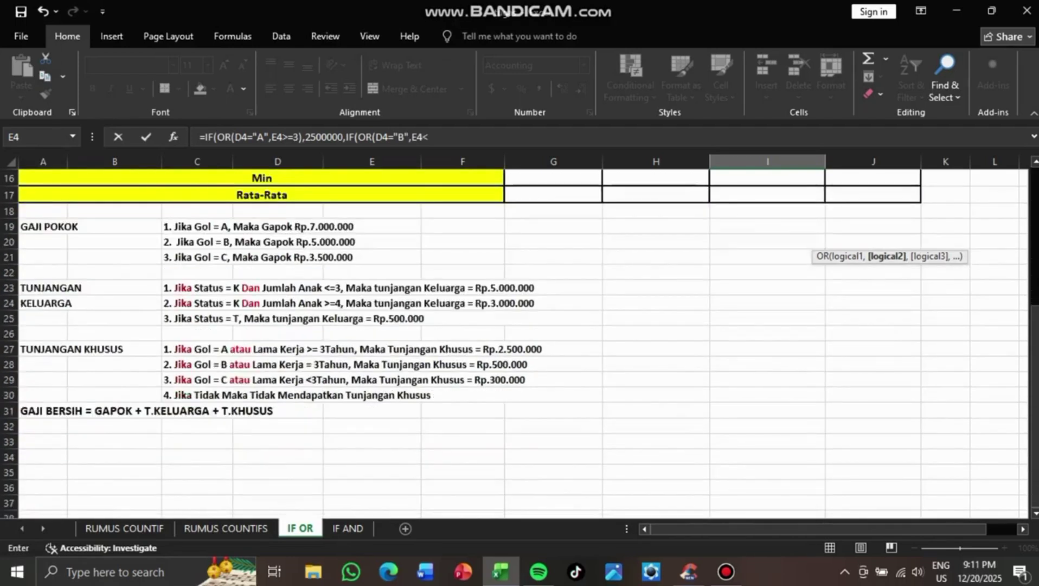
{"action": "scroll", "coordinate": [520, 341], "scroll_direction": "up", "scroll_amount": 5}
{"action": "key", "text": "BackSpace"}
{"action": "type", "text": "=3"}
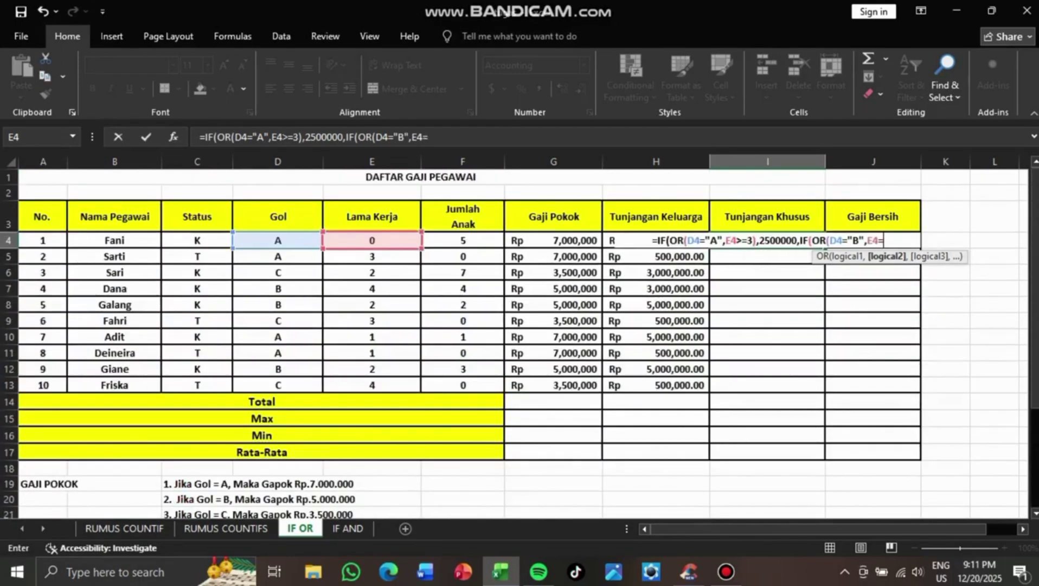
{"action": "type", "text": "),"}
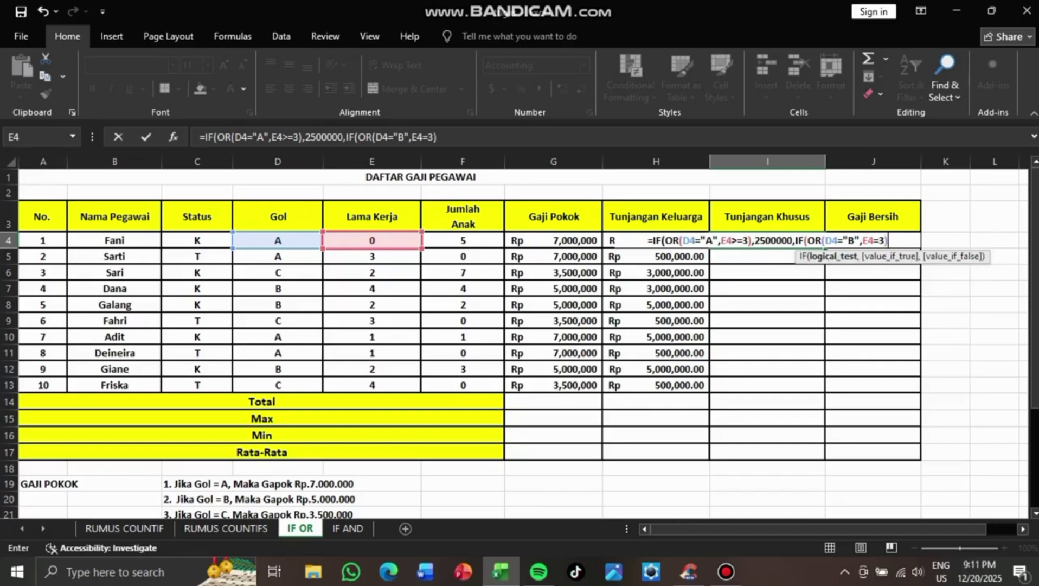
Set 500000 as the second IF's value when true in the I4 formula
{"action": "scroll", "coordinate": [521, 341], "scroll_direction": "down", "scroll_amount": 6}
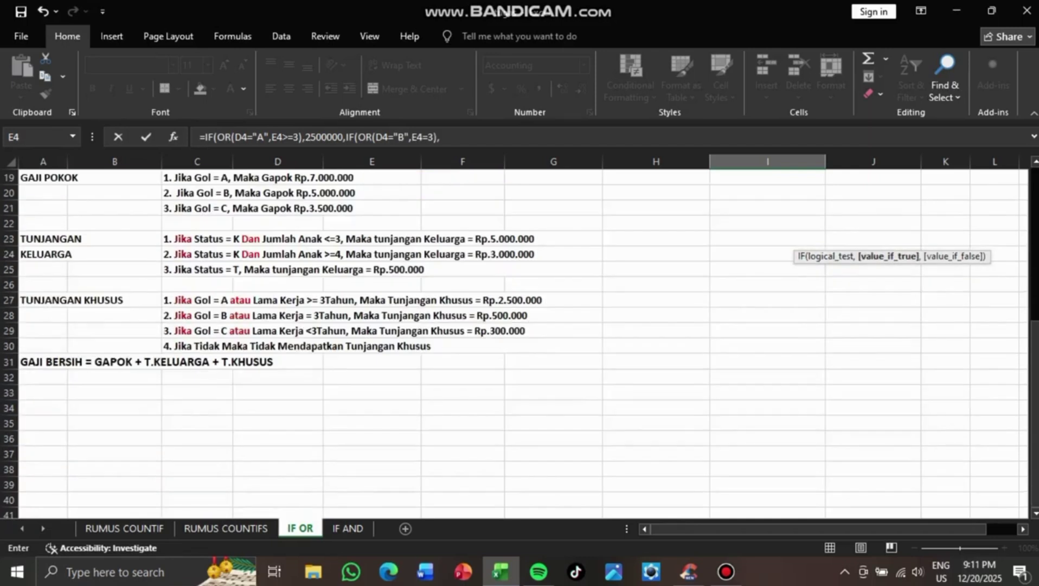
{"action": "scroll", "coordinate": [520, 341], "scroll_direction": "up", "scroll_amount": 6}
{"action": "type", "text": "500"}
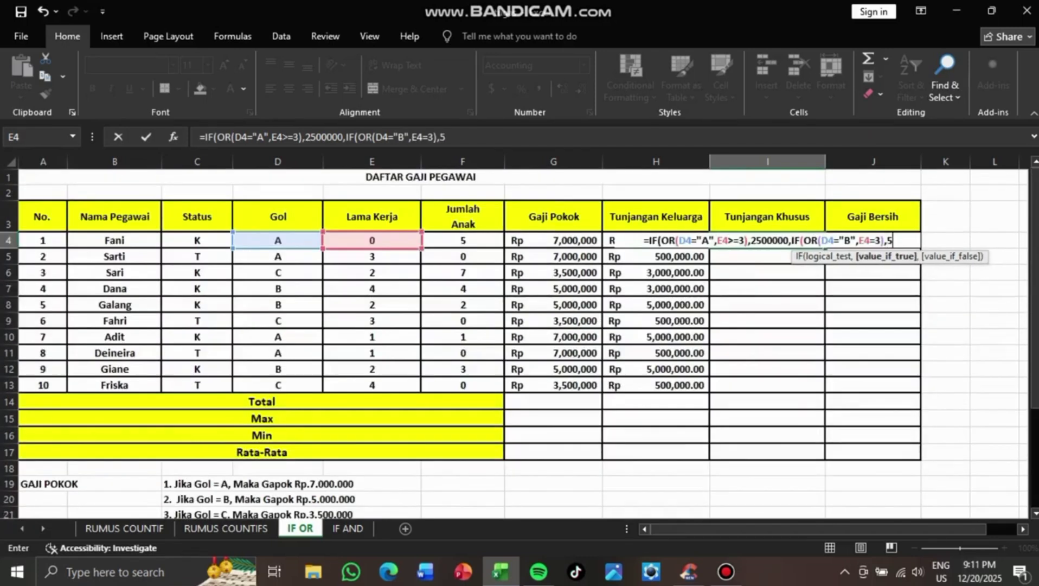
{"action": "type", "text": "000"}
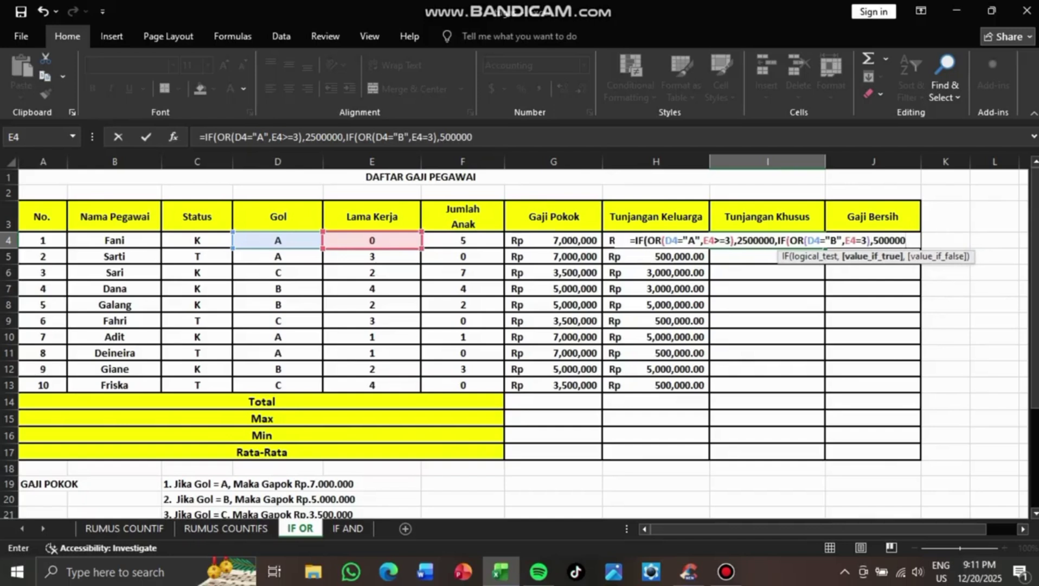
Nest a third IF in the I4 formula, with an OR that first tests D4="C"
{"action": "type", "text": ",IF("}
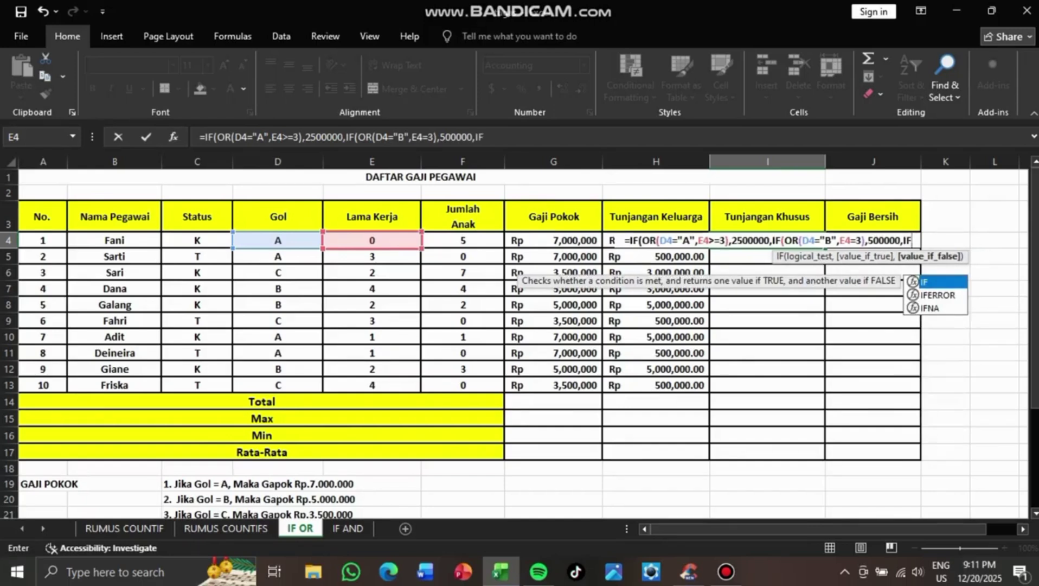
{"action": "type", "text": "OR("}
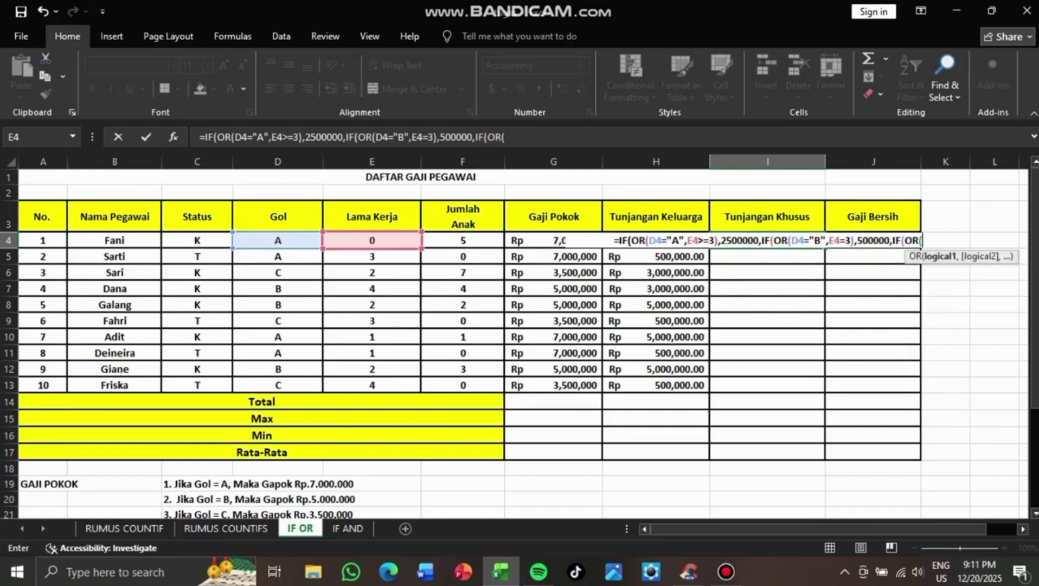
{"action": "scroll", "coordinate": [519, 341], "scroll_direction": "down", "scroll_amount": 4}
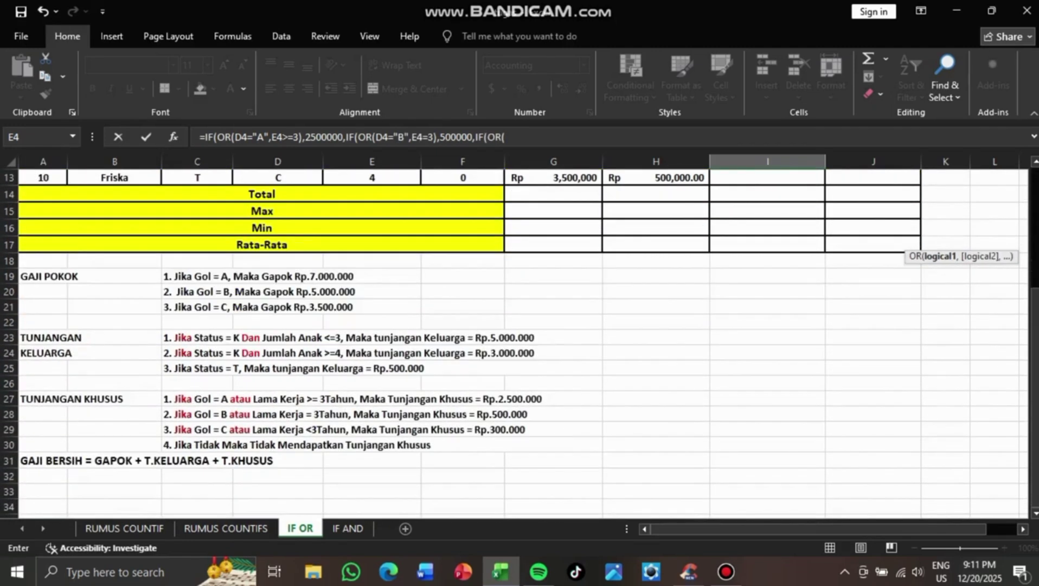
{"action": "scroll", "coordinate": [520, 341], "scroll_direction": "up", "scroll_amount": 4}
{"action": "left_click", "coordinate": [277, 241]}
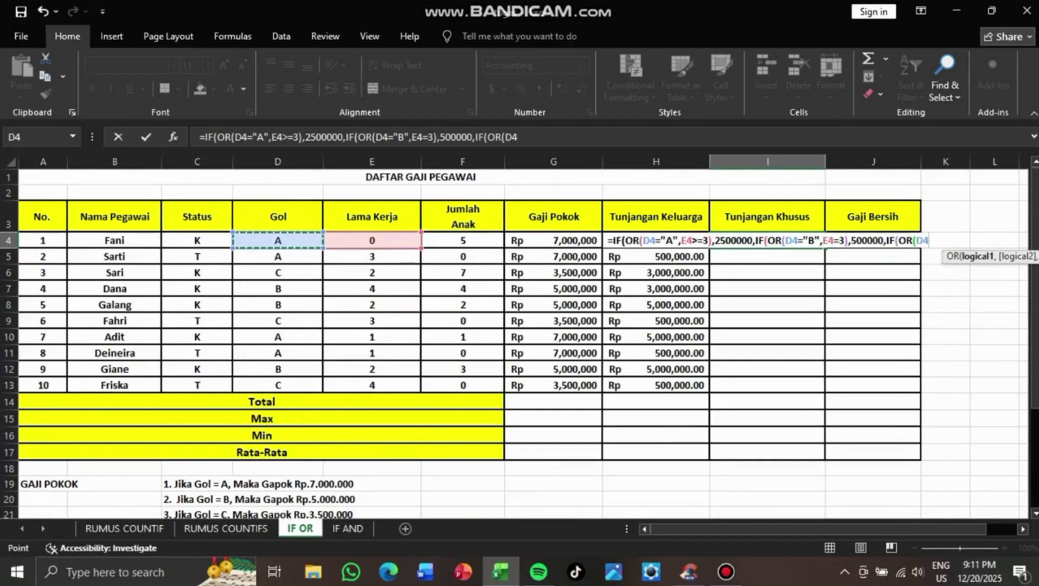
{"action": "type", "text": "=\"C\","}
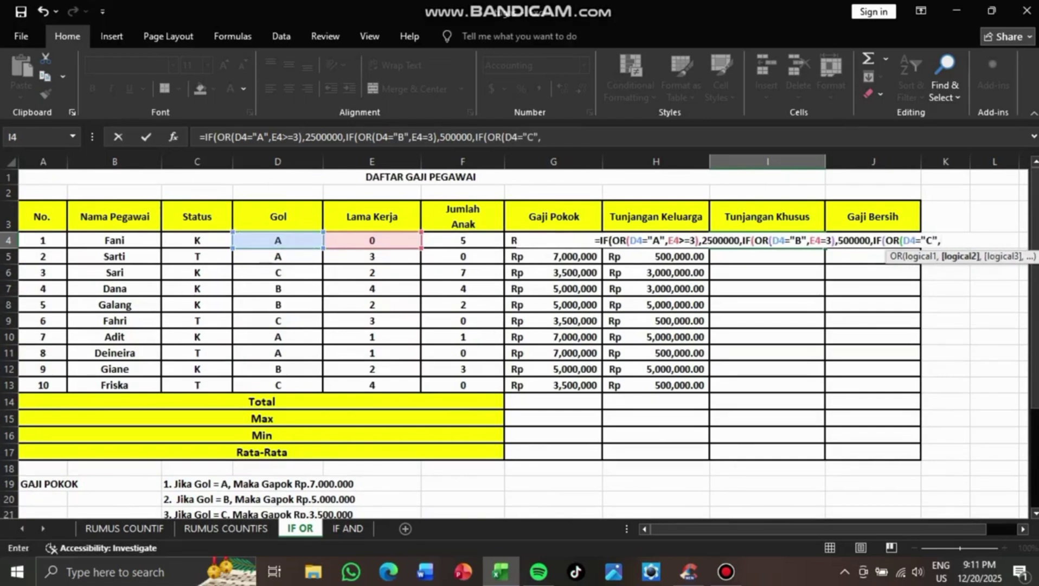
Add E4<3 as the second condition of the third IF's OR in I4 and close the OR test
{"action": "left_click", "coordinate": [372, 240]}
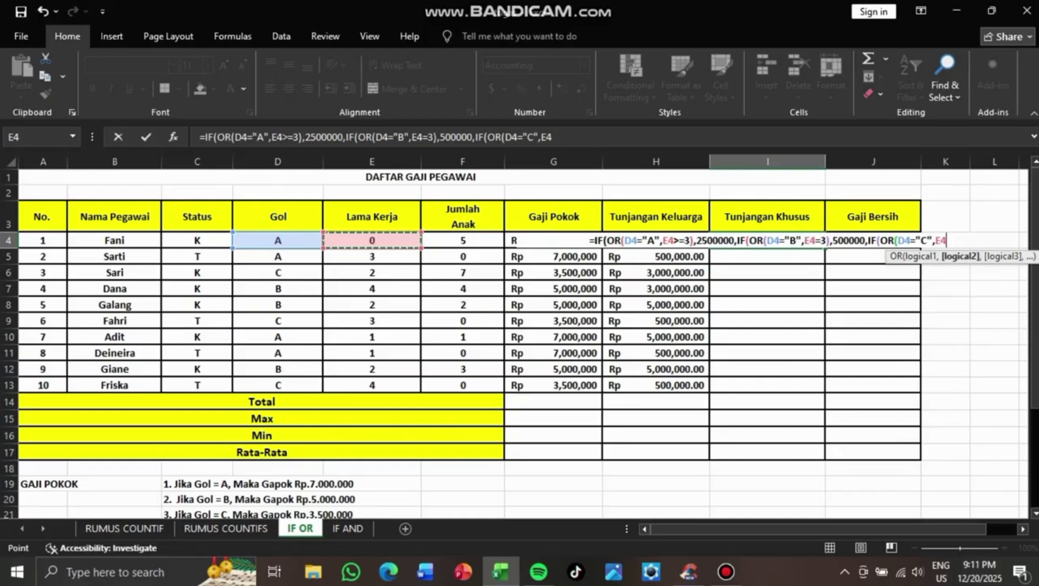
{"action": "scroll", "coordinate": [515, 342], "scroll_direction": "down", "scroll_amount": 3}
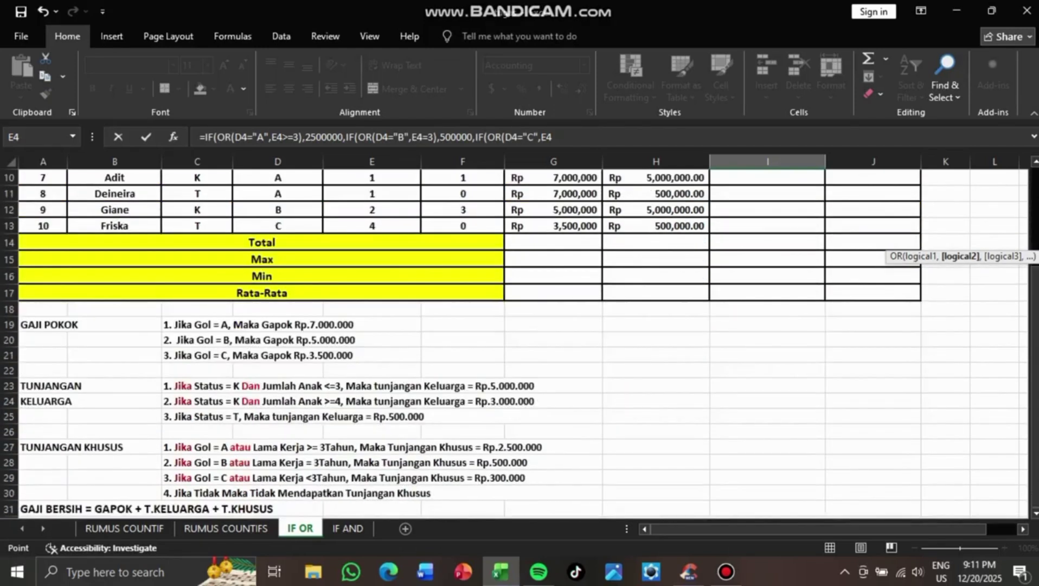
{"action": "scroll", "coordinate": [515, 342], "scroll_direction": "up", "scroll_amount": 3}
{"action": "type", "text": "<"}
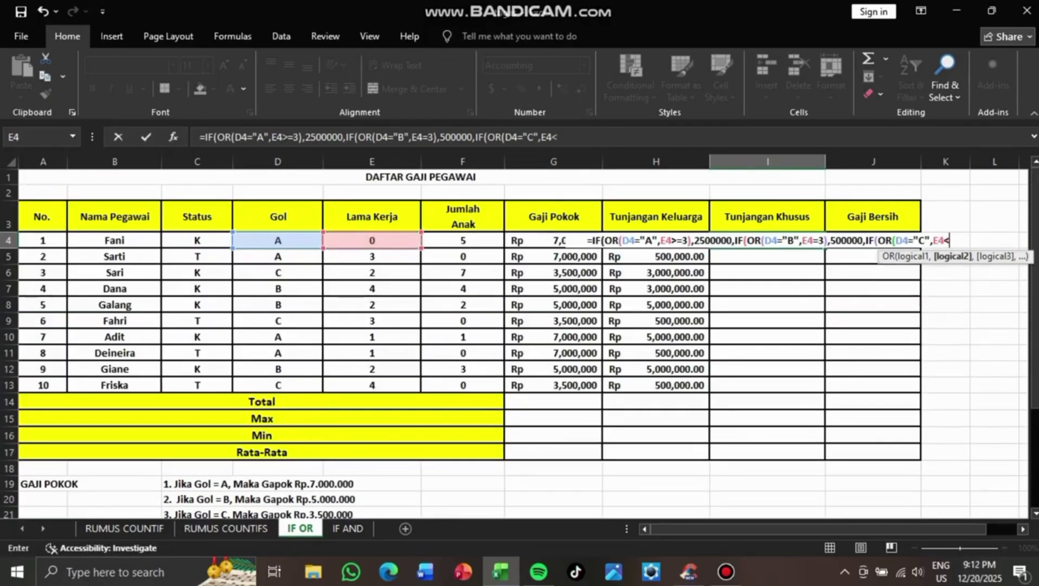
{"action": "type", "text": "3),"}
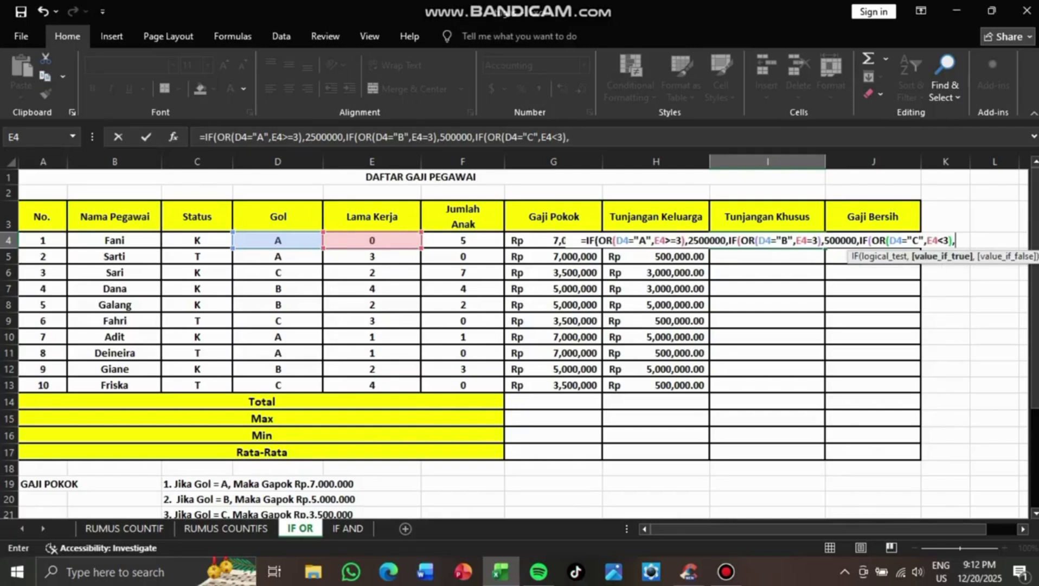
Set 300000 as the third IF's value when true in the I4 formula
{"action": "scroll", "coordinate": [515, 341], "scroll_direction": "down", "scroll_amount": 7}
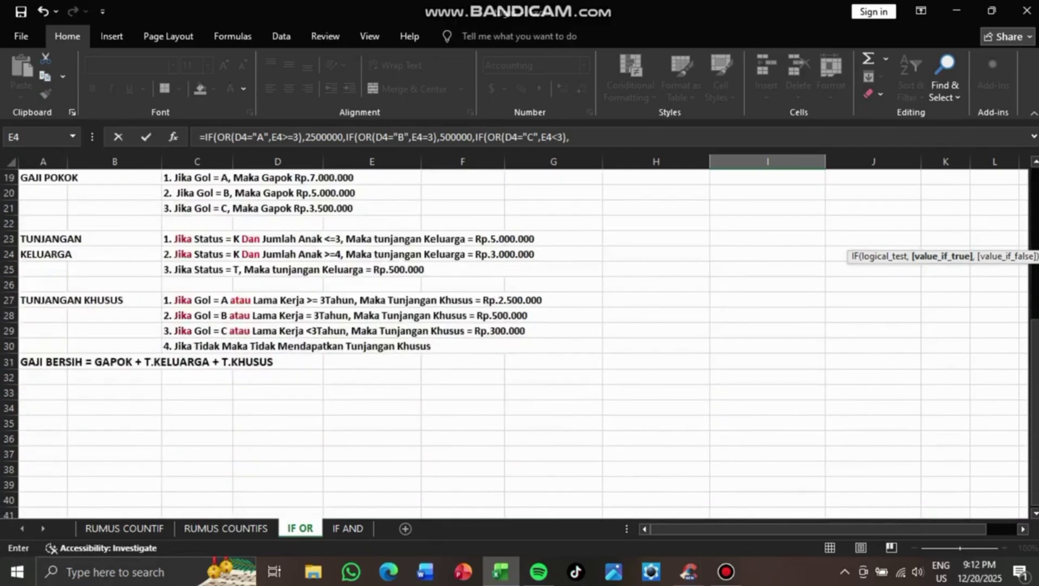
{"action": "scroll", "coordinate": [515, 341], "scroll_direction": "up", "scroll_amount": 7}
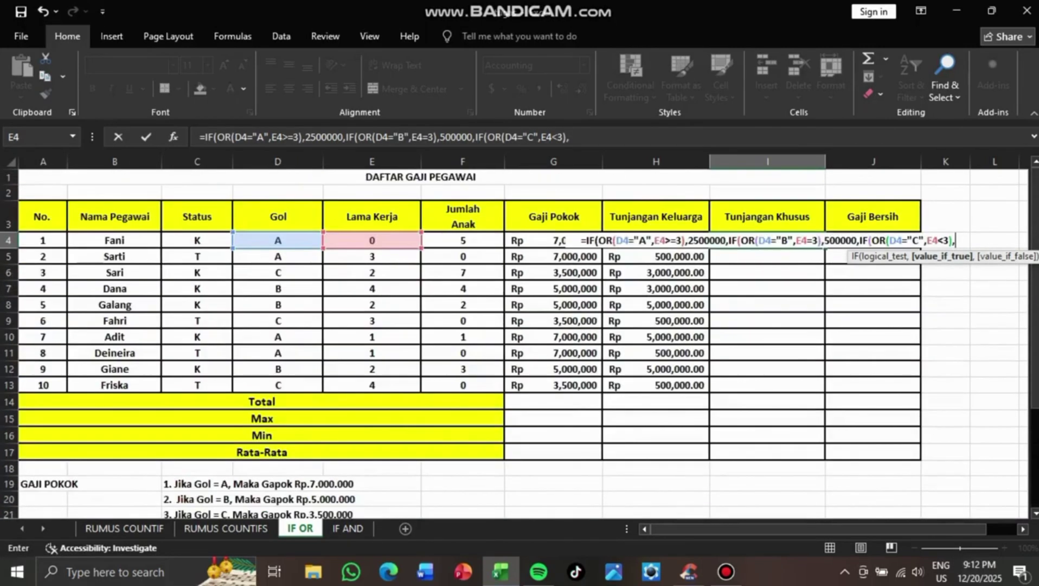
{"action": "type", "text": "300"}
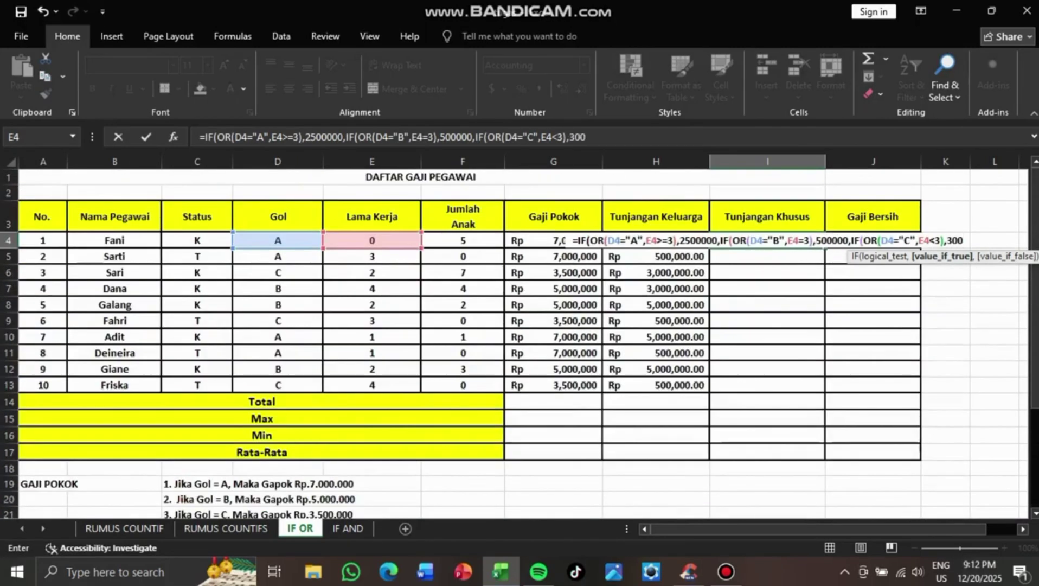
{"action": "type", "text": "000,"}
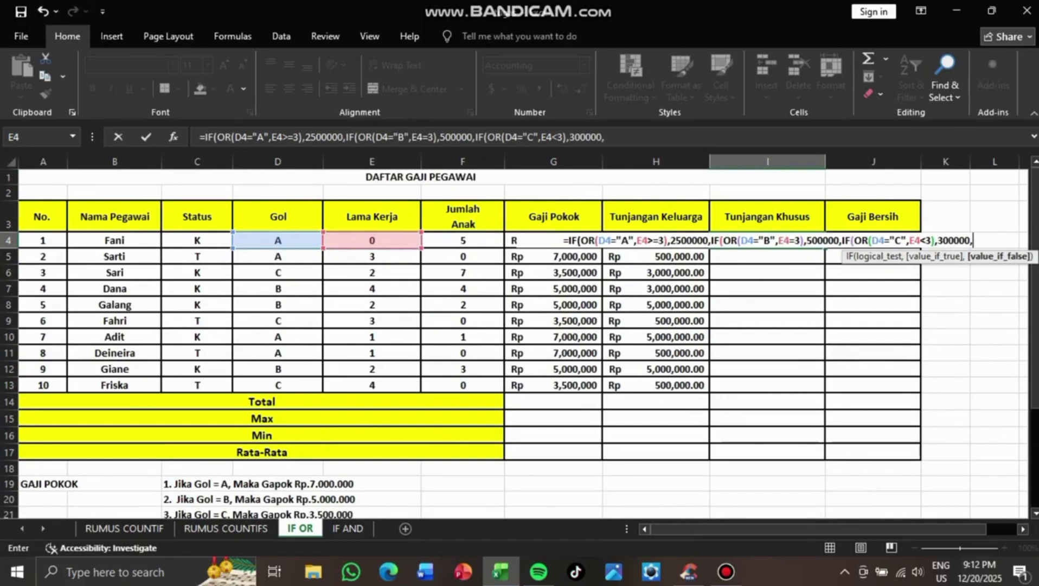
Complete the I4 formula with 0 as the final value when false and all brackets closed, and copy it down to I13
{"action": "scroll", "coordinate": [515, 342], "scroll_direction": "down", "scroll_amount": 3}
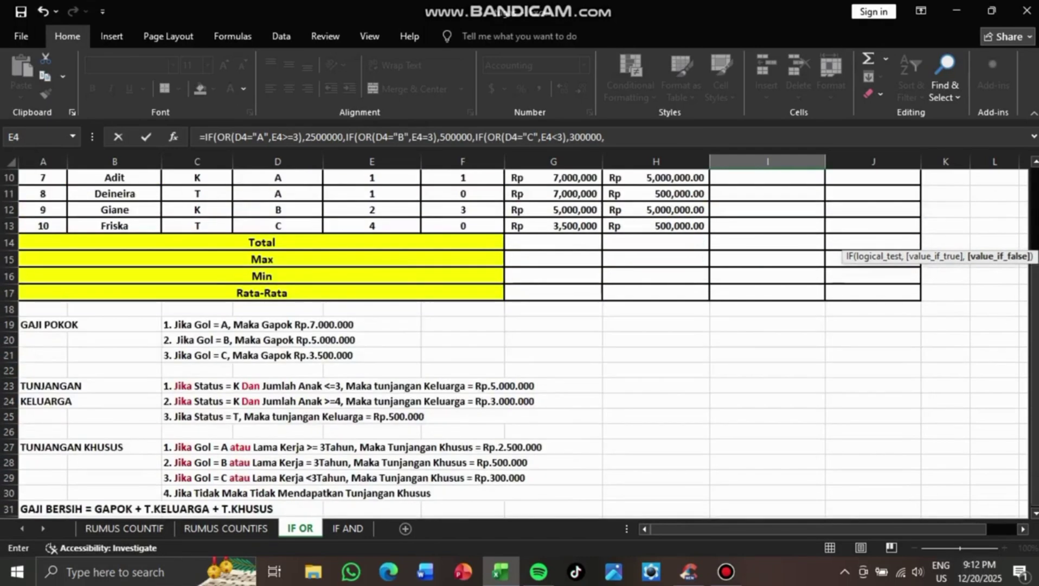
{"action": "scroll", "coordinate": [515, 342], "scroll_direction": "up", "scroll_amount": 3}
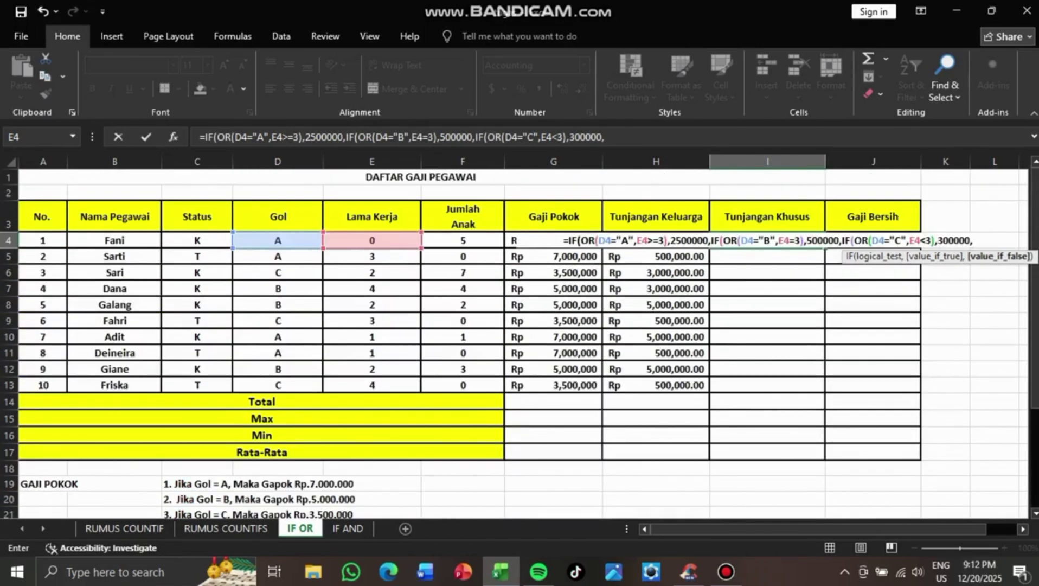
{"action": "type", "text": "0"}
{"action": "key", "text": "Return"}
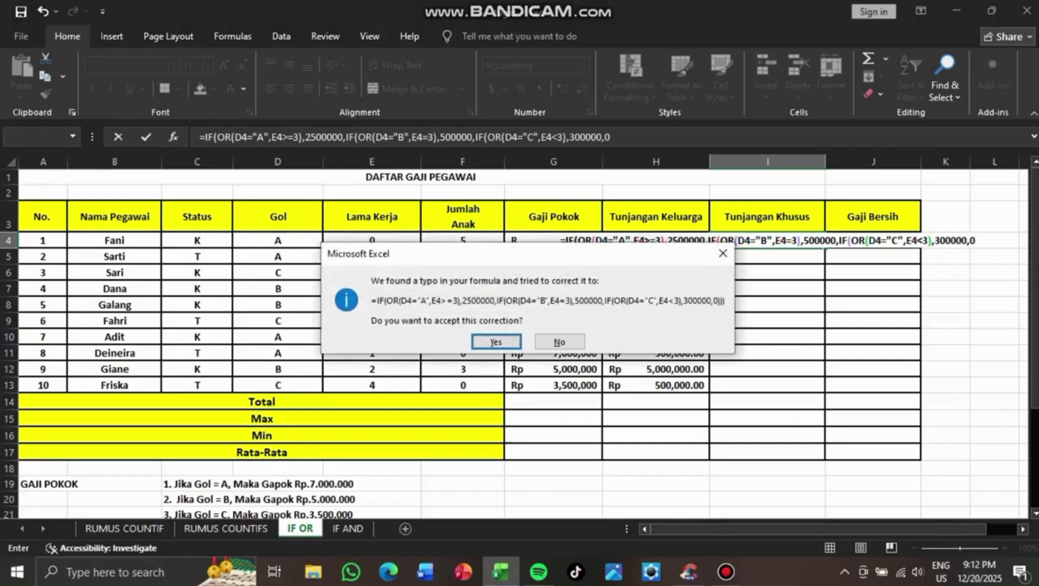
{"action": "key", "text": "Return"}
{"action": "left_click", "coordinate": [767, 241]}
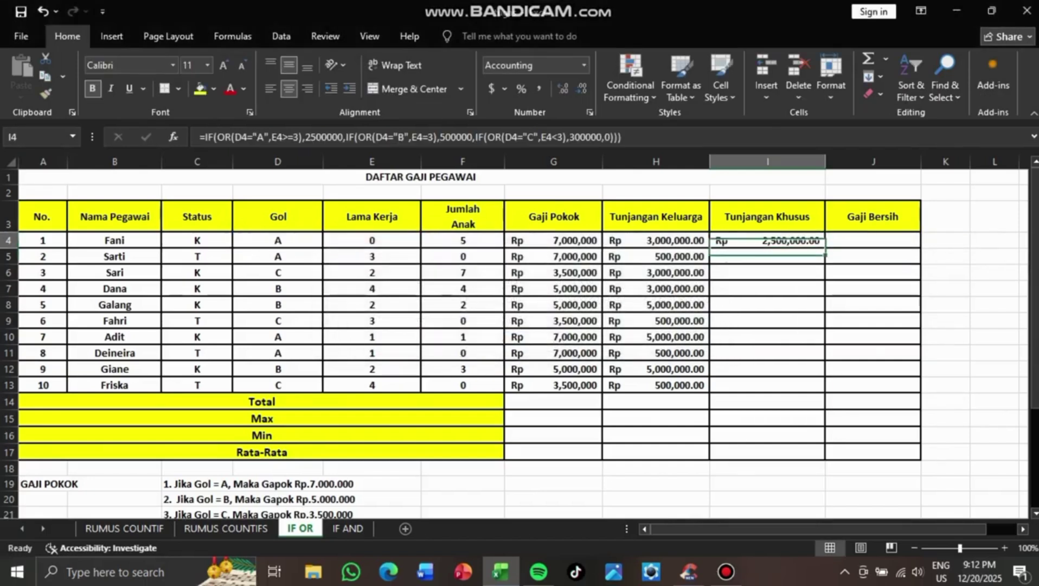
{"action": "left_click_drag", "start_coordinate": [824, 248], "coordinate": [825, 390]}
Examine the special allowance rules and the GAJI BERSIH rule written below the table
{"action": "left_click", "coordinate": [873, 256]}
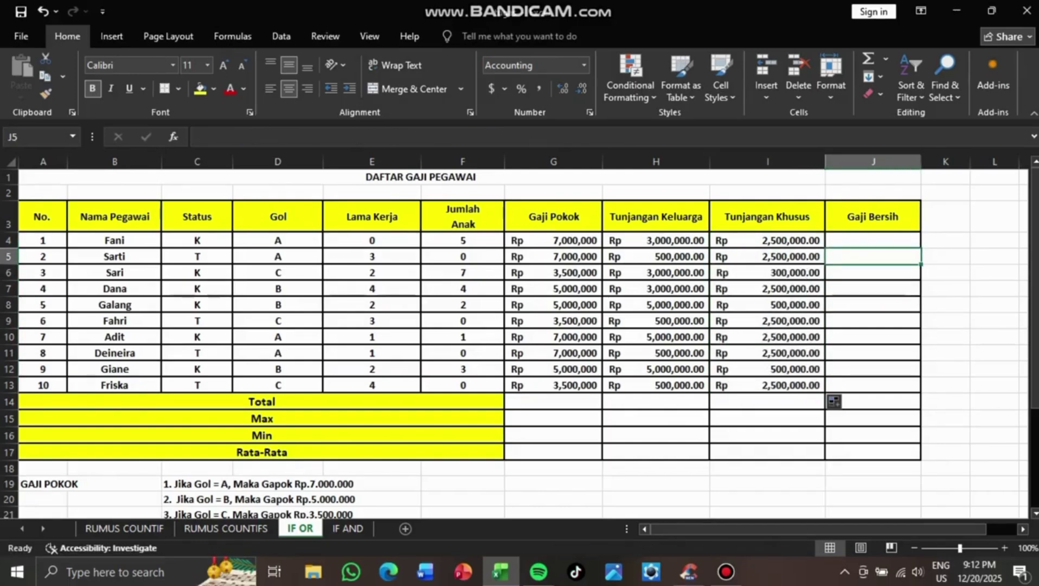
{"action": "scroll", "coordinate": [521, 342], "scroll_direction": "down", "scroll_amount": 2}
{"action": "scroll", "coordinate": [520, 342], "scroll_direction": "up", "scroll_amount": 2}
{"action": "scroll", "coordinate": [520, 341], "scroll_direction": "down", "scroll_amount": 4}
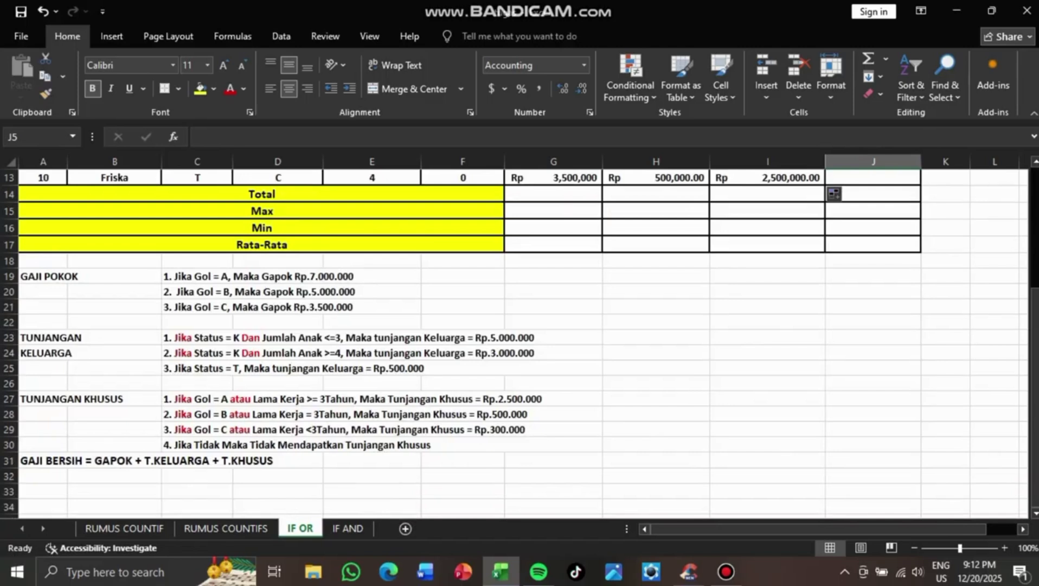
{"action": "left_click", "coordinate": [277, 476]}
{"action": "left_click", "coordinate": [115, 475]}
{"action": "key", "text": "Right"}
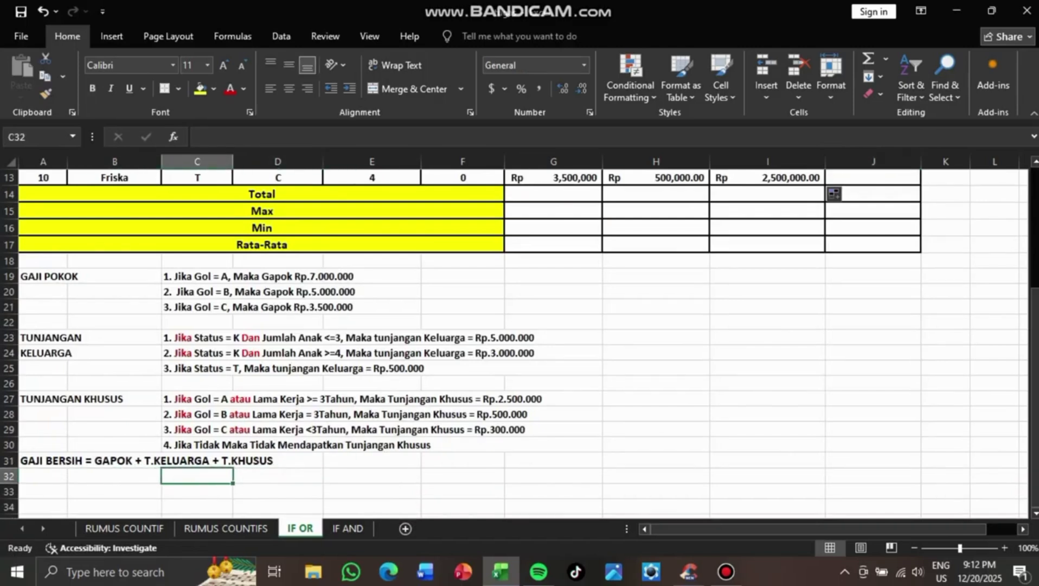
Calculate Gaji Bersih in J4 with =SUM(G4:I4) and copy the formula down to J13
{"action": "scroll", "coordinate": [521, 342], "scroll_direction": "up", "scroll_amount": 4}
{"action": "left_click", "coordinate": [872, 240]}
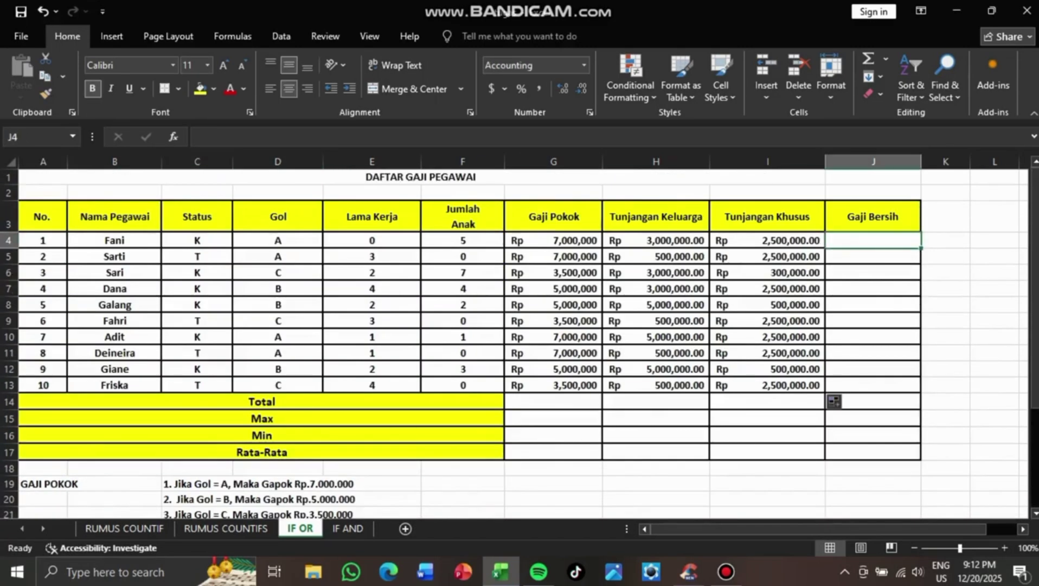
{"action": "type", "text": "=sum"}
{"action": "key", "text": "BackSpace"}
{"action": "key", "text": "BackSpace"}
{"action": "key", "text": "BackSpace"}
{"action": "type", "text": "SUM9"}
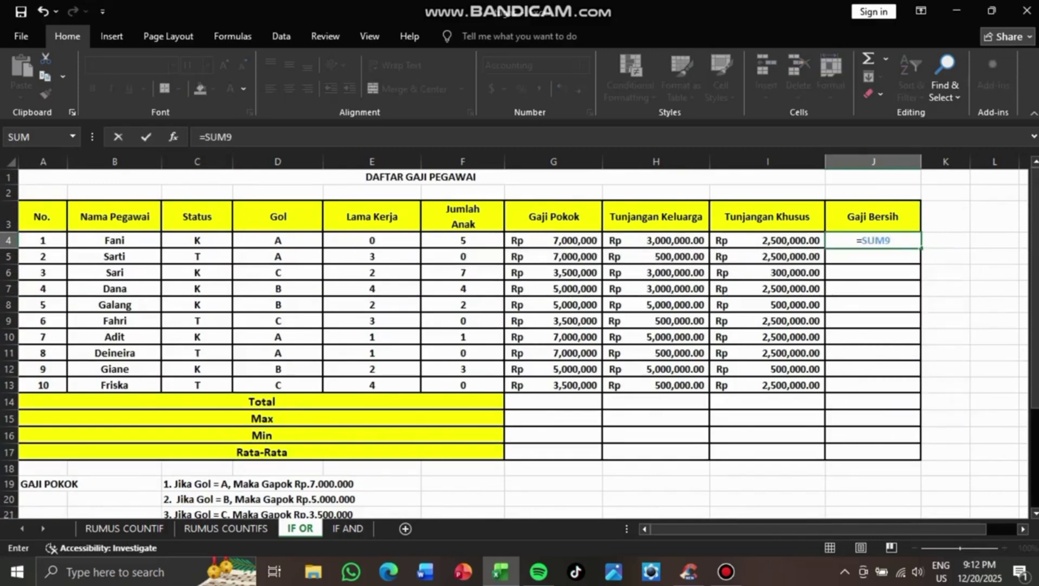
{"action": "left_click_drag", "start_coordinate": [553, 240], "coordinate": [767, 240]}
{"action": "double_click", "coordinate": [873, 241]}
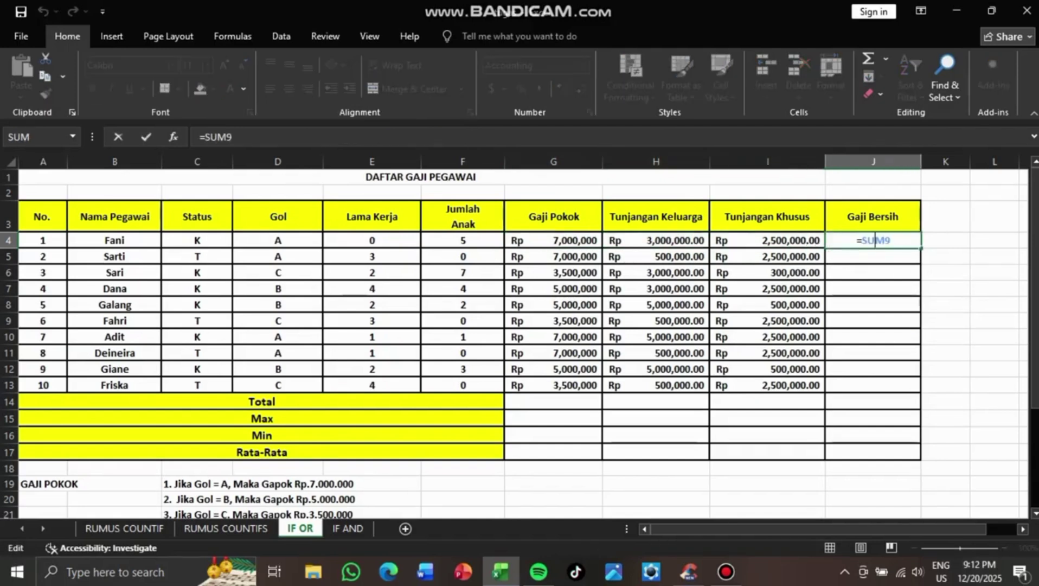
{"action": "key", "text": "BackSpace"}
{"action": "type", "text": "("}
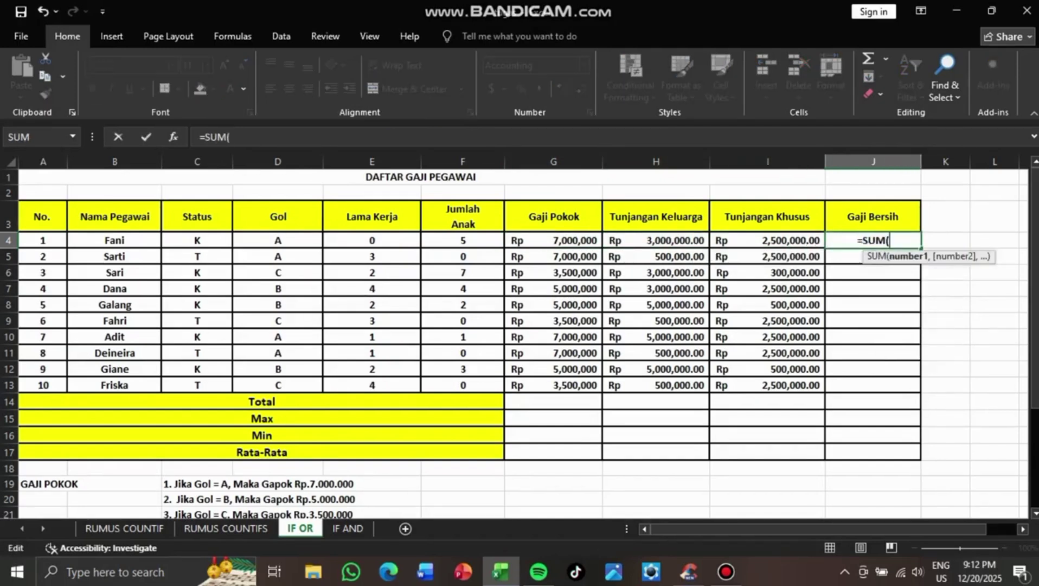
{"action": "left_click_drag", "start_coordinate": [553, 241], "coordinate": [768, 240]}
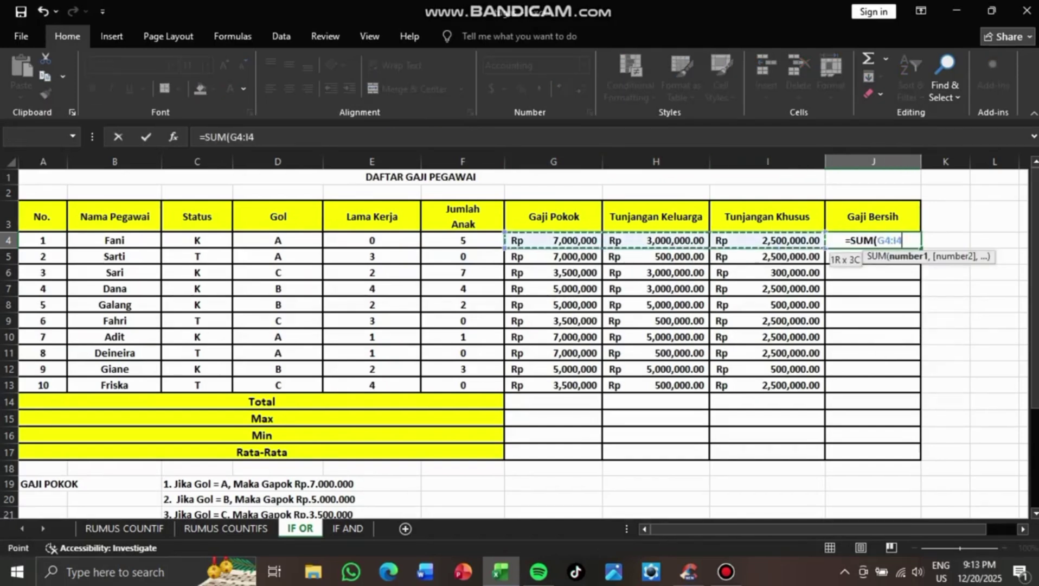
{"action": "key", "text": "Return"}
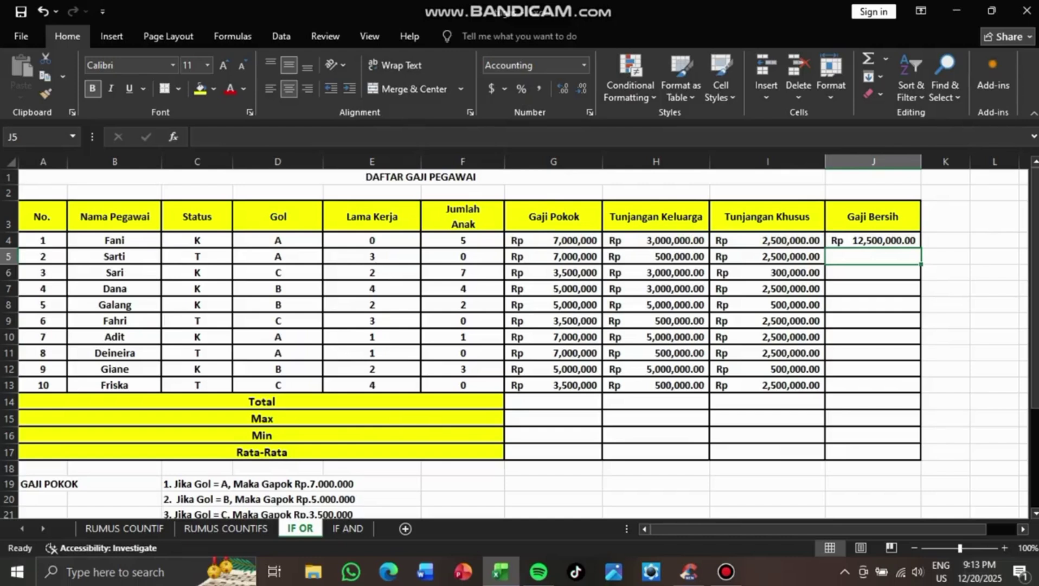
{"action": "left_click", "coordinate": [873, 240]}
{"action": "left_click_drag", "start_coordinate": [920, 248], "coordinate": [920, 390]}
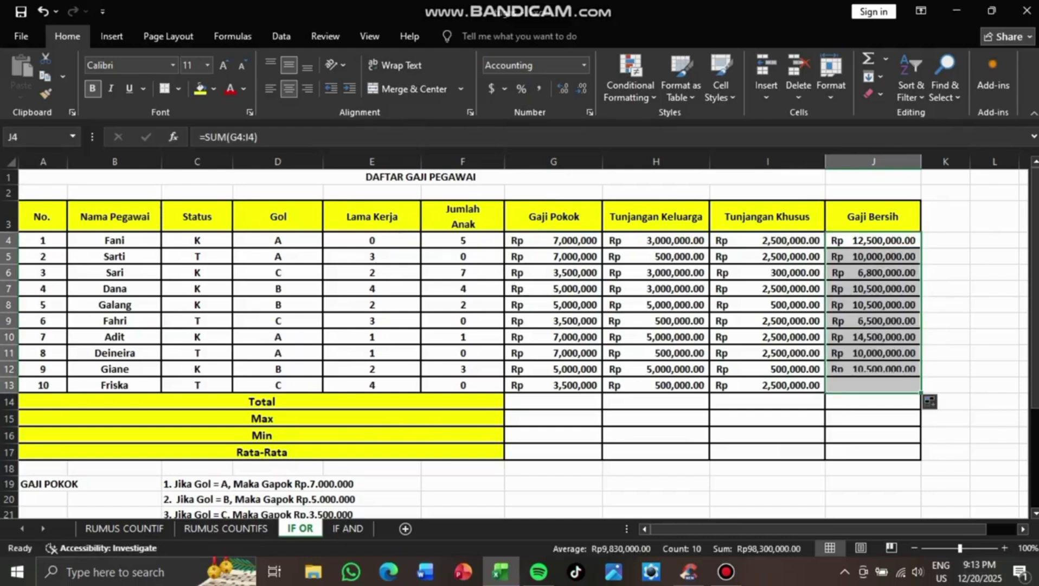
Total the Gaji Pokok column in G14 with =SUM(G4:G13) and copy the formula across to J14
{"action": "left_click", "coordinate": [553, 402]}
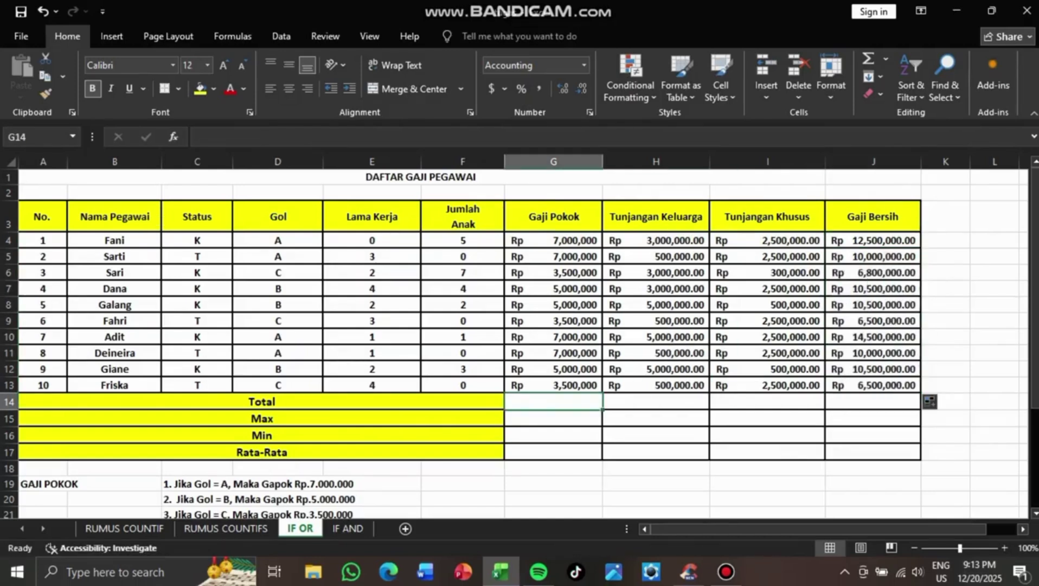
{"action": "type", "text": "=SUM("}
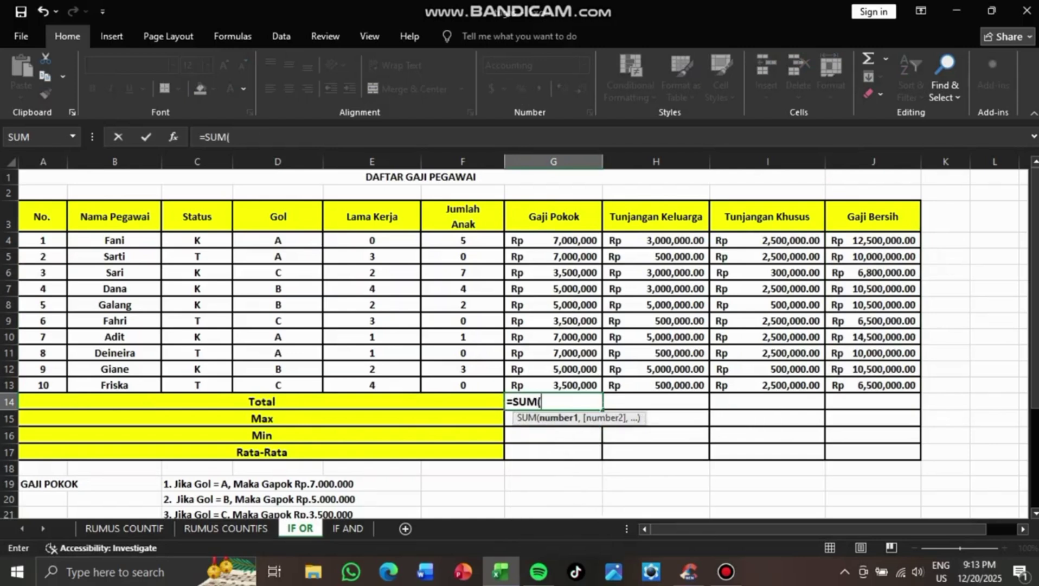
{"action": "left_click_drag", "start_coordinate": [553, 240], "coordinate": [553, 385]}
{"action": "key", "text": "Return"}
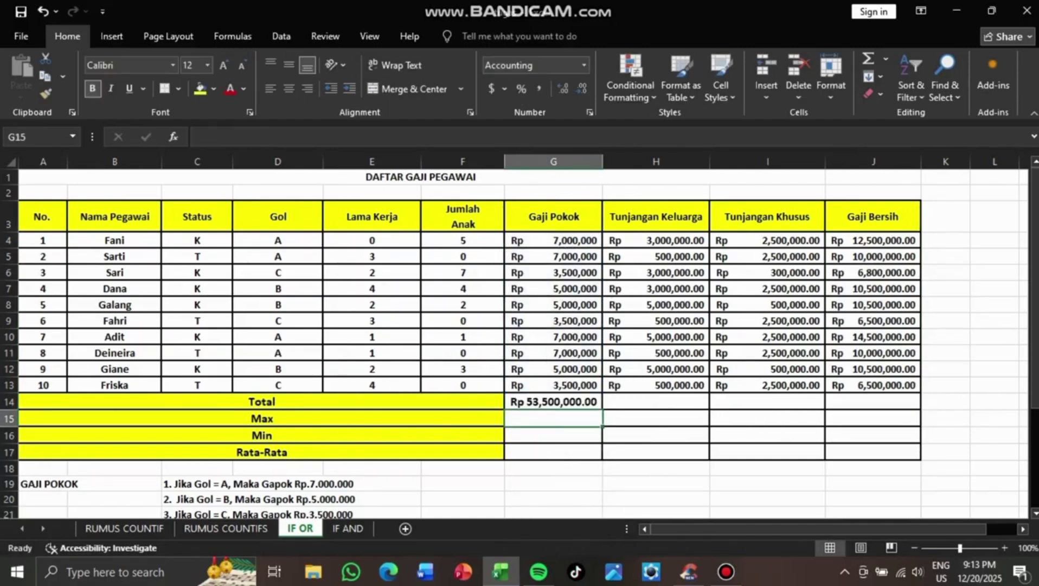
{"action": "left_click", "coordinate": [553, 401]}
{"action": "left_click_drag", "start_coordinate": [602, 417], "coordinate": [894, 412]}
Find the highest Gaji Pokok in G15 with a MAX formula over the employee rows and copy it across to J15
{"action": "key", "text": "Down"}
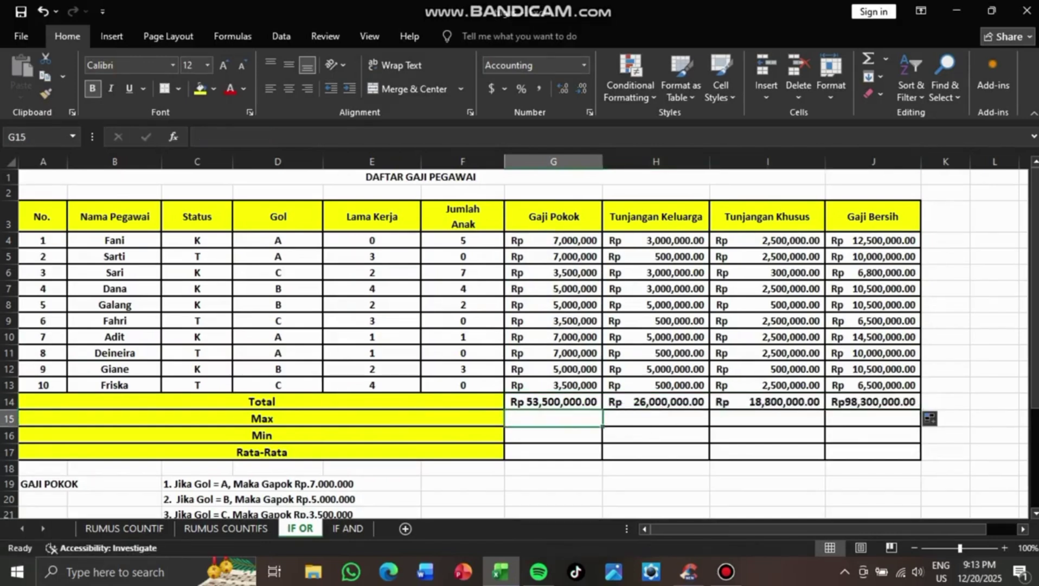
{"action": "type", "text": "=mA"}
{"action": "key", "text": "BackSpace"}
{"action": "key", "text": "BackSpace"}
{"action": "type", "text": "MAX("}
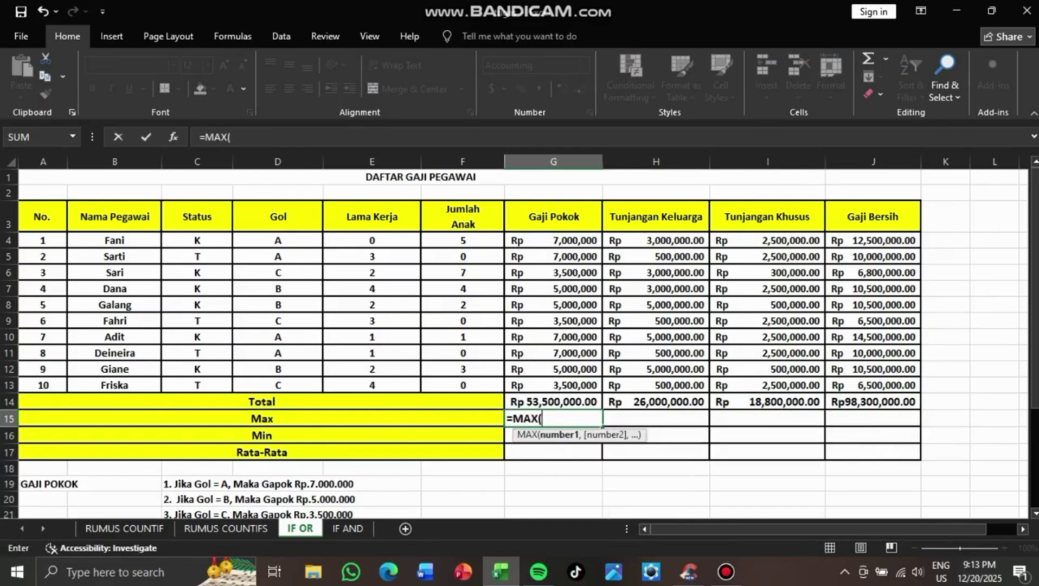
{"action": "left_click_drag", "start_coordinate": [553, 240], "coordinate": [594, 373]}
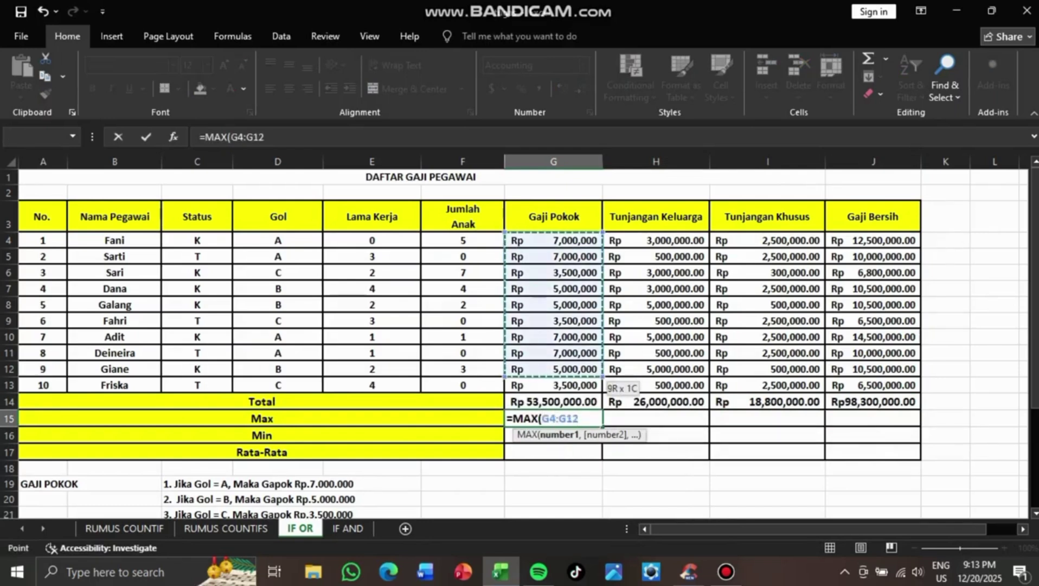
{"action": "key", "text": "Return"}
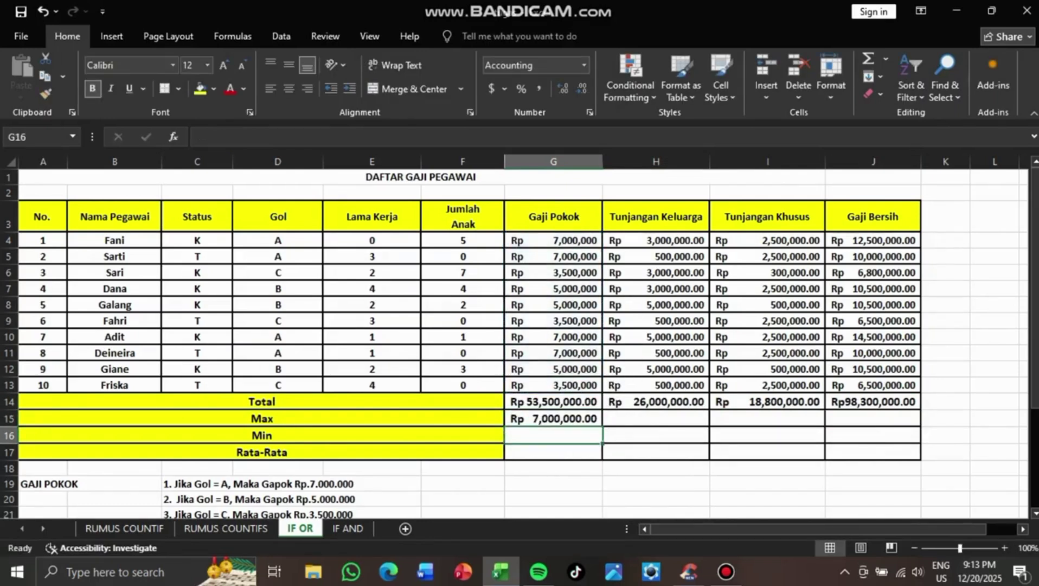
{"action": "left_click", "coordinate": [553, 418]}
{"action": "left_click_drag", "start_coordinate": [602, 426], "coordinate": [890, 423]}
Find the lowest Gaji Pokok in G16 with =MIN(G4:G13) and copy the formula across to J16
{"action": "left_click", "coordinate": [553, 435]}
{"action": "type", "text": "="}
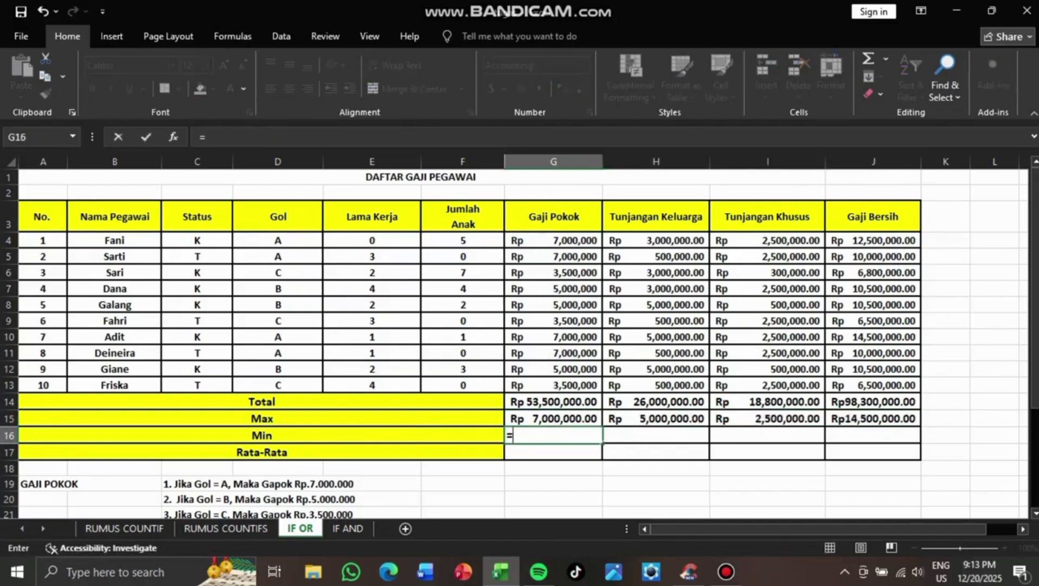
{"action": "type", "text": "MIN("}
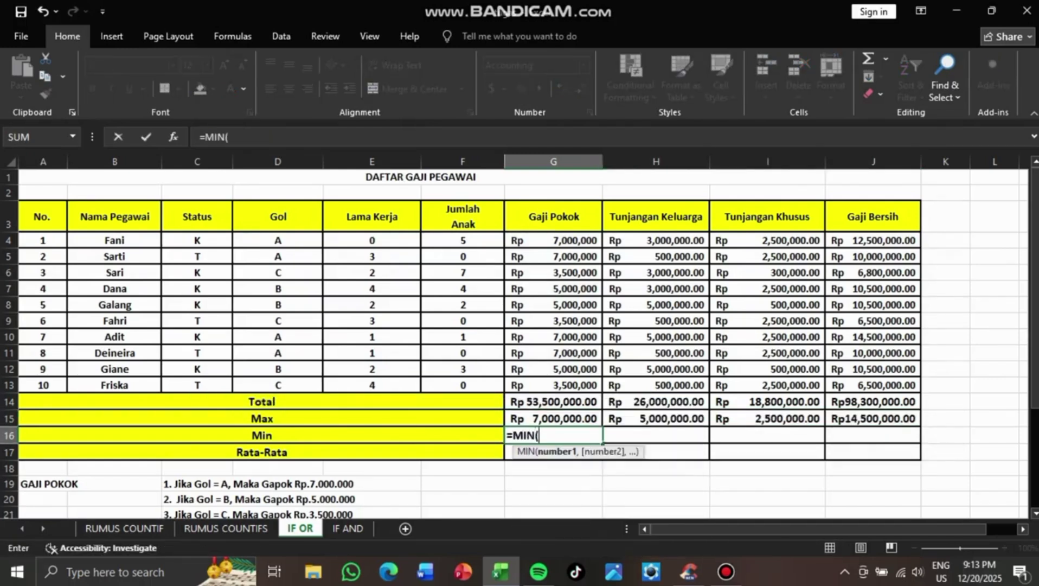
{"action": "left_click", "coordinate": [656, 240]}
{"action": "left_click_drag", "start_coordinate": [575, 240], "coordinate": [591, 386]}
{"action": "key", "text": "Return"}
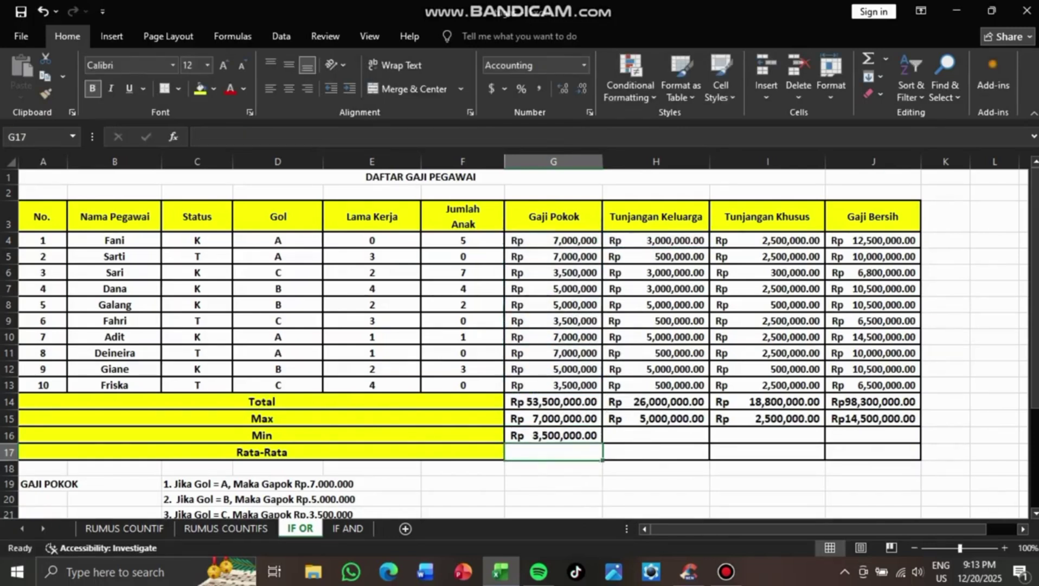
{"action": "left_click", "coordinate": [553, 435]}
{"action": "left_click_drag", "start_coordinate": [601, 443], "coordinate": [917, 442]}
Calculate the Rata-Rata of Gaji Pokok in G17 with =AVERAGE(G4:G13) and copy the formula across to J17
{"action": "left_click", "coordinate": [553, 451]}
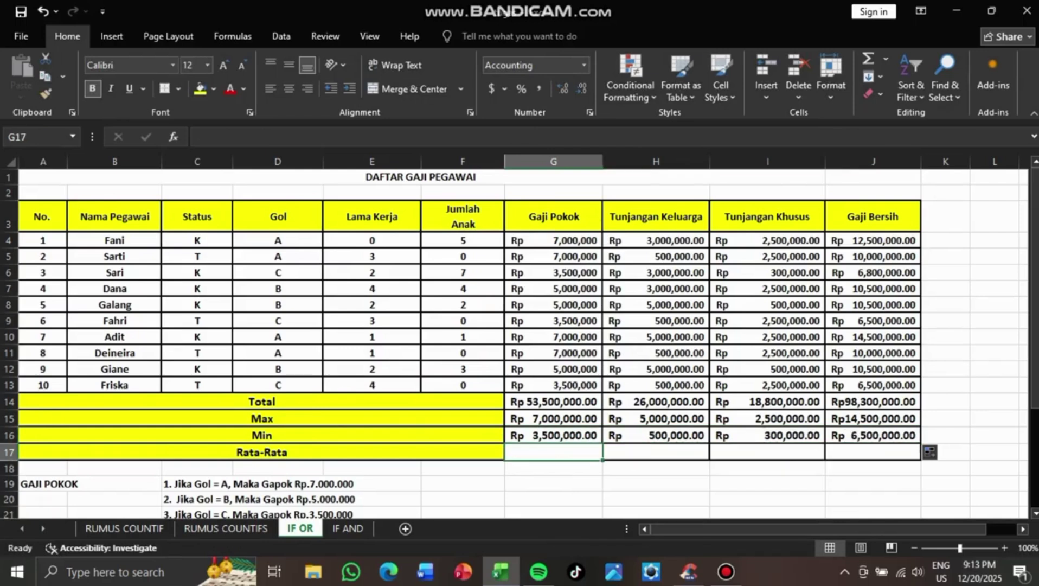
{"action": "type", "text": "=AVERA"}
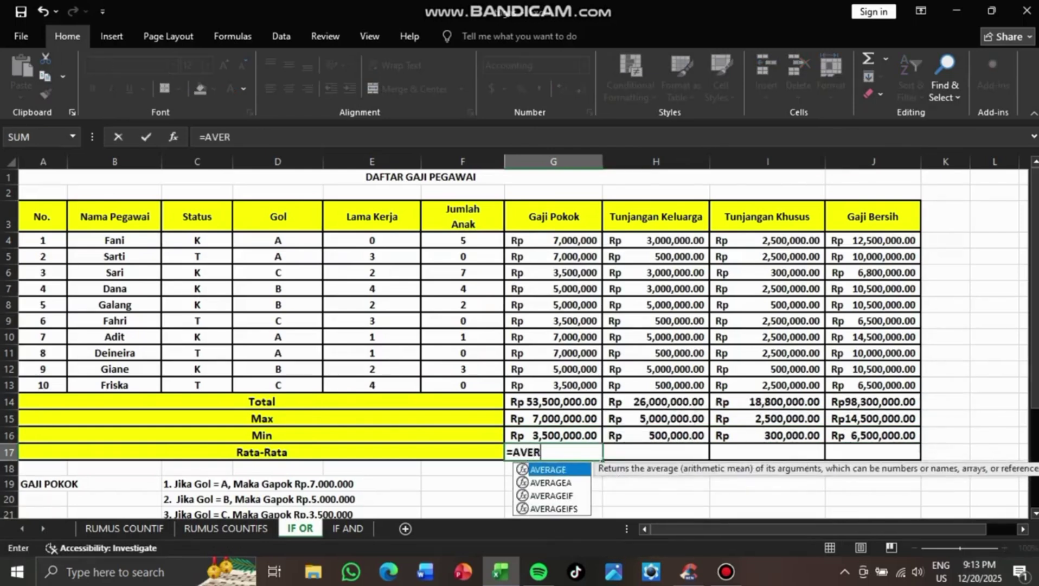
{"action": "key", "text": "BackSpace"}
{"action": "key", "text": "Escape"}
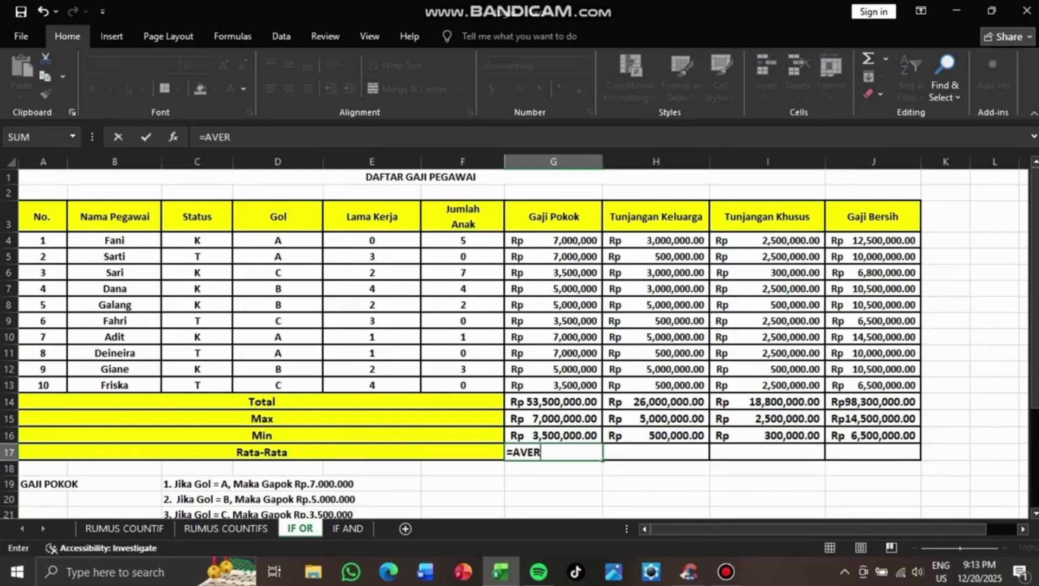
{"action": "type", "text": "AG"}
{"action": "key", "text": "BackSpace"}
{"action": "key", "text": "BackSpace"}
{"action": "key", "text": "Escape"}
{"action": "type", "text": "AGE"}
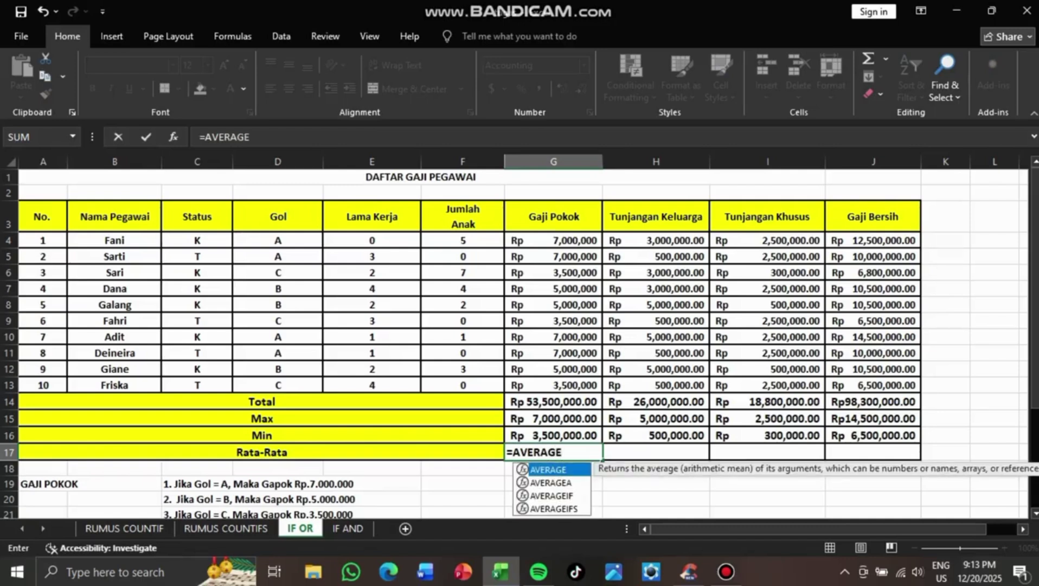
{"action": "type", "text": "("}
{"action": "left_click_drag", "start_coordinate": [553, 240], "coordinate": [553, 384]}
{"action": "key", "text": "Return"}
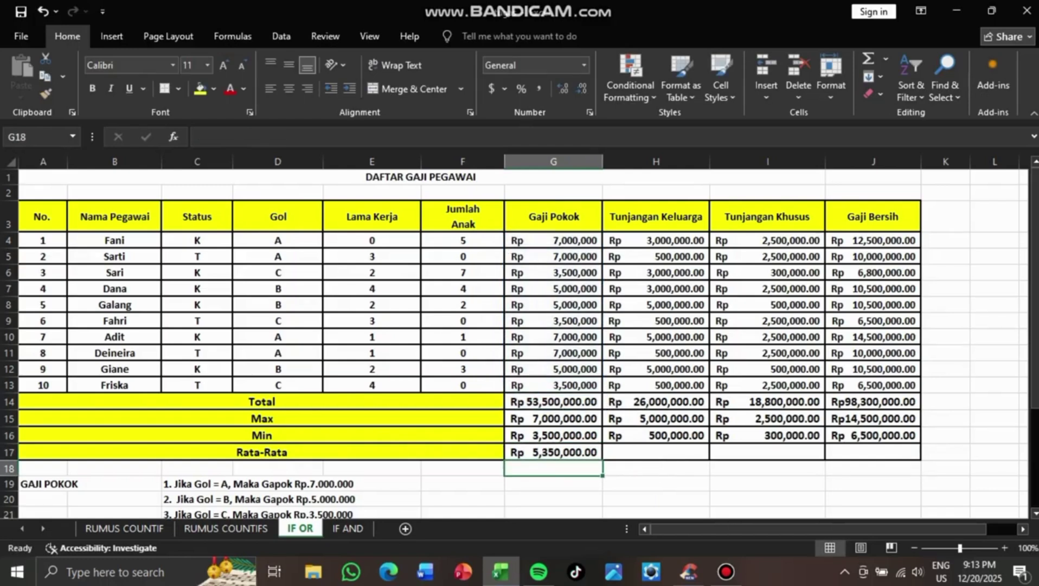
{"action": "left_click", "coordinate": [553, 452]}
{"action": "left_click_drag", "start_coordinate": [603, 459], "coordinate": [889, 455]}
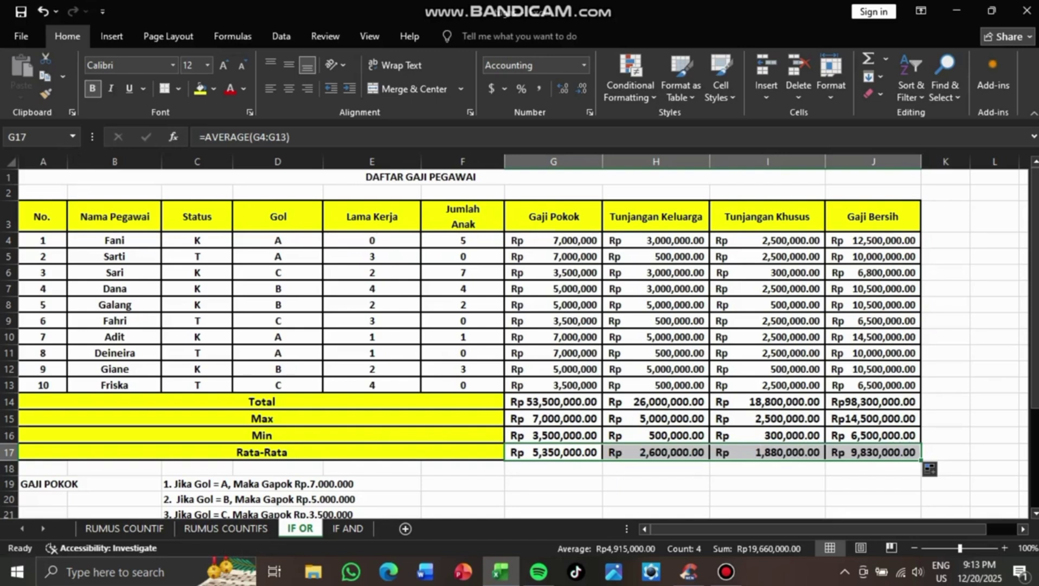
{"action": "left_click", "coordinate": [873, 273]}
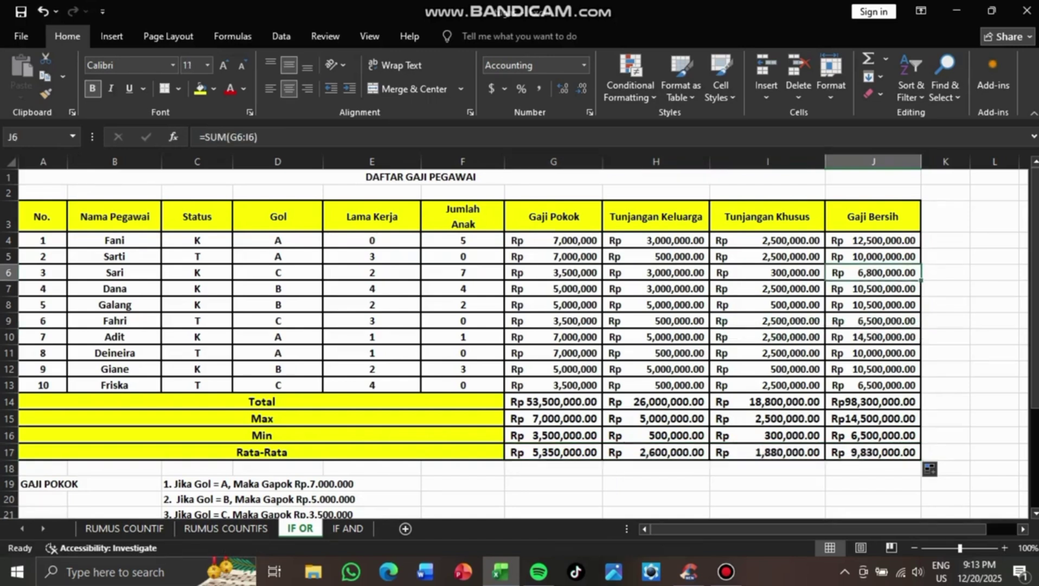